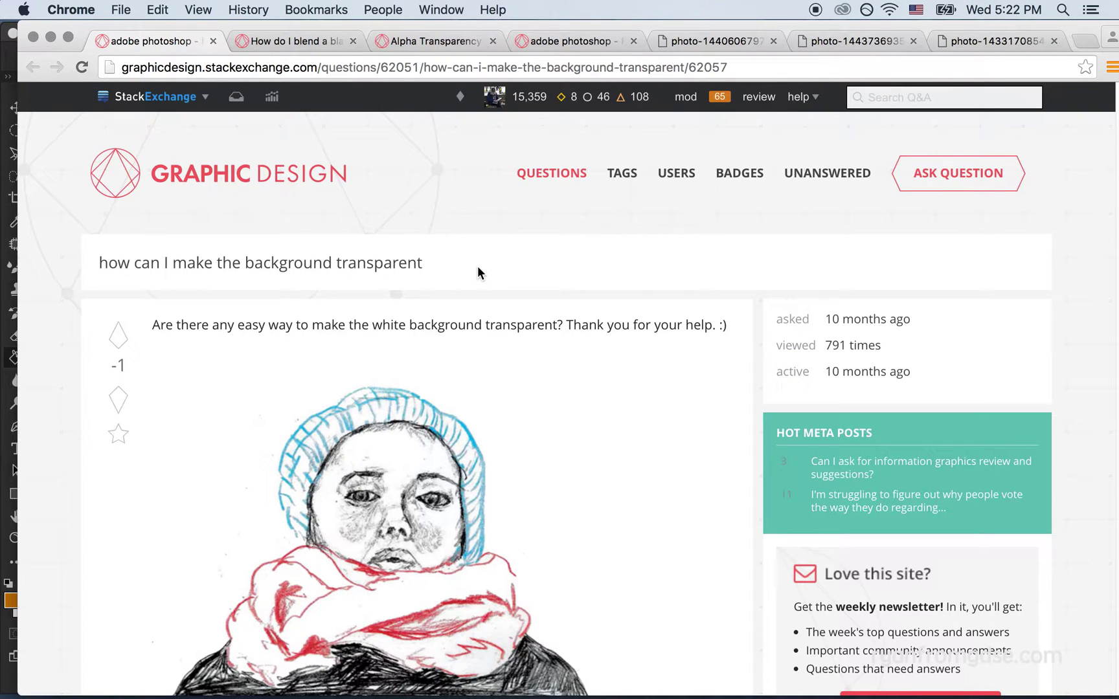
Step: Copy the sketch of the girl in the blue hat from the transparent-background question
scroll(479, 272, "down", 2)
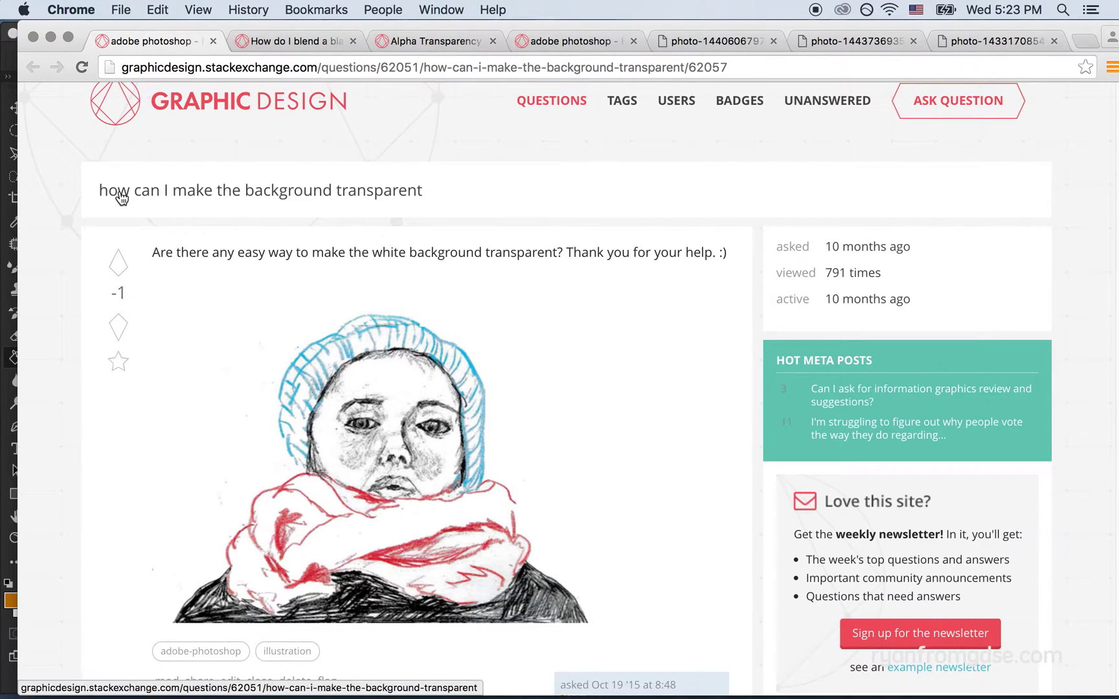
scroll(126, 201, "down", 1)
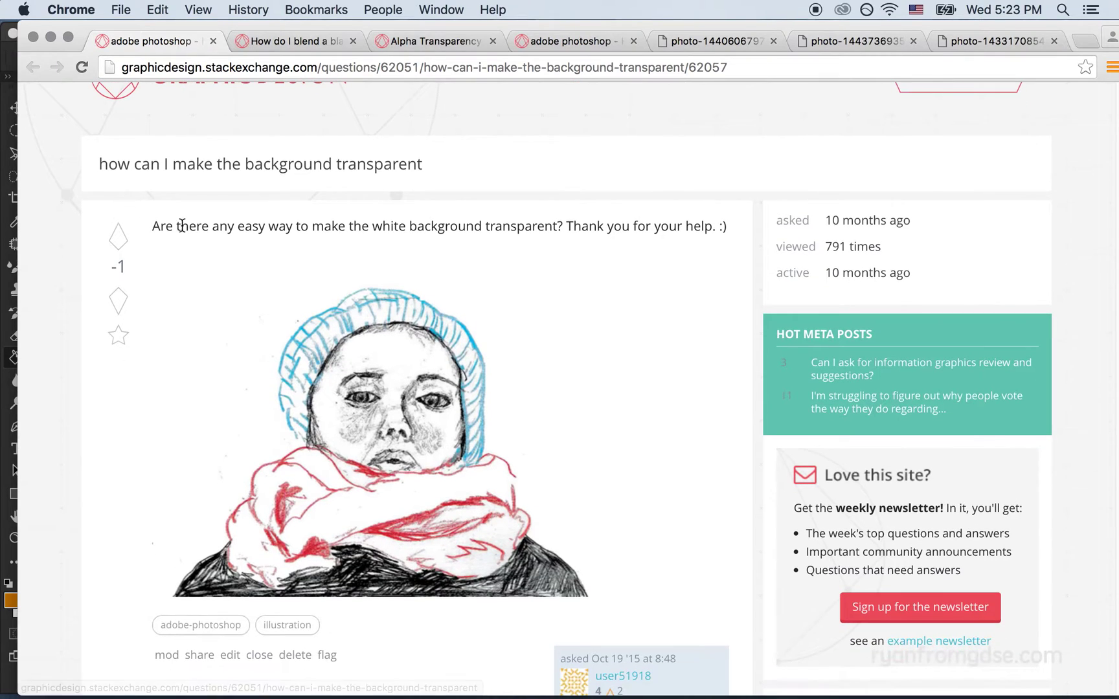
scroll(351, 175, "down", 2)
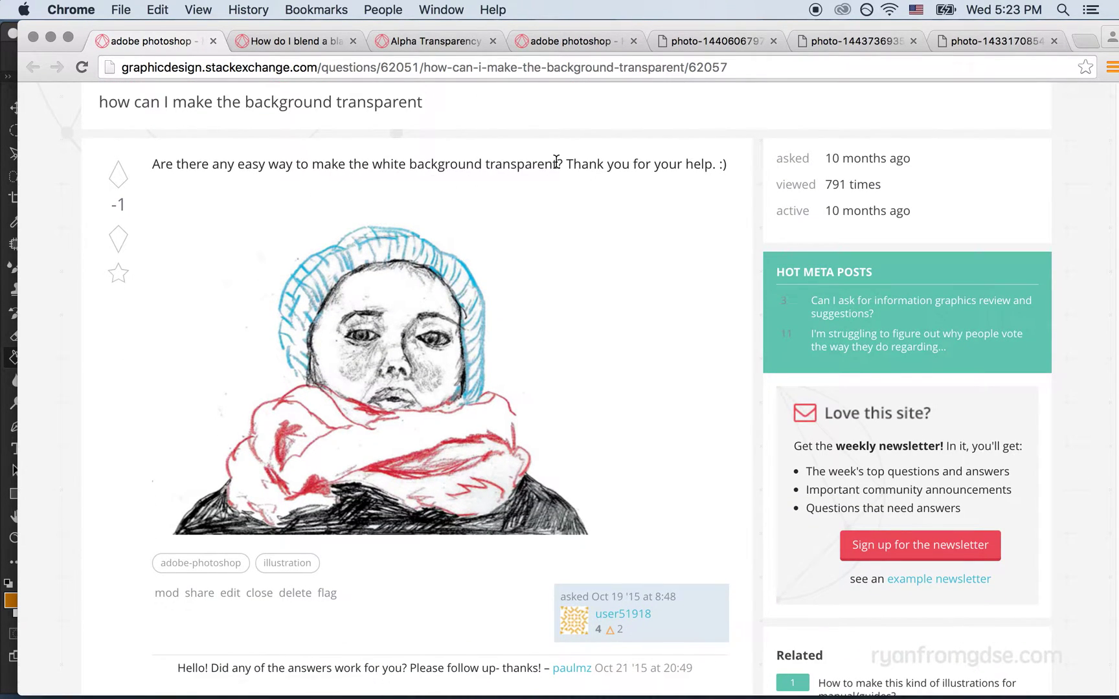
right_click(416, 315)
left_click(465, 458)
Step: Paste the sketch into a new clipboard-sized document, flatten it and unlock the Background as Layer 0
mouse_move(465, 693)
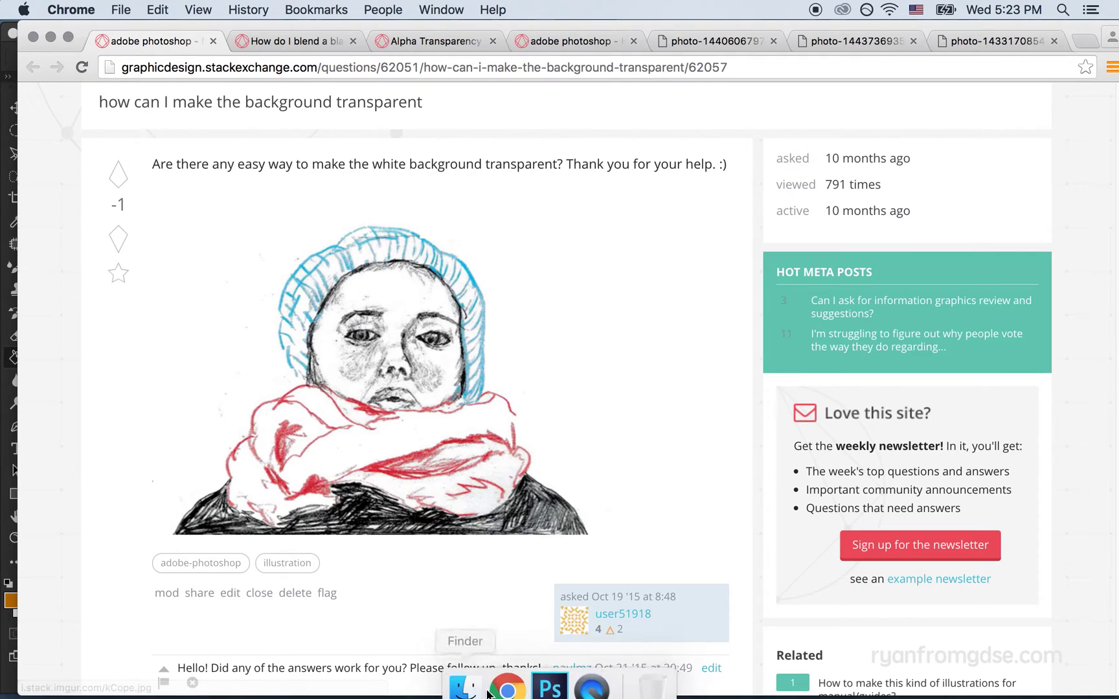
left_click(565, 679)
key("super+n")
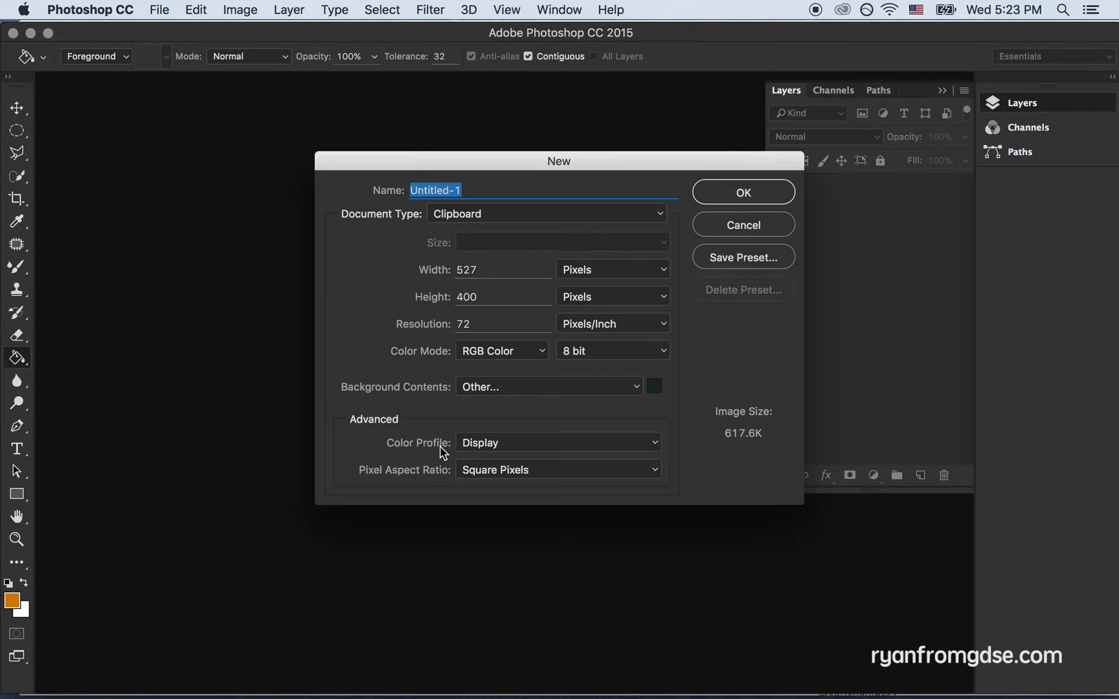
key("Return")
key("super+v")
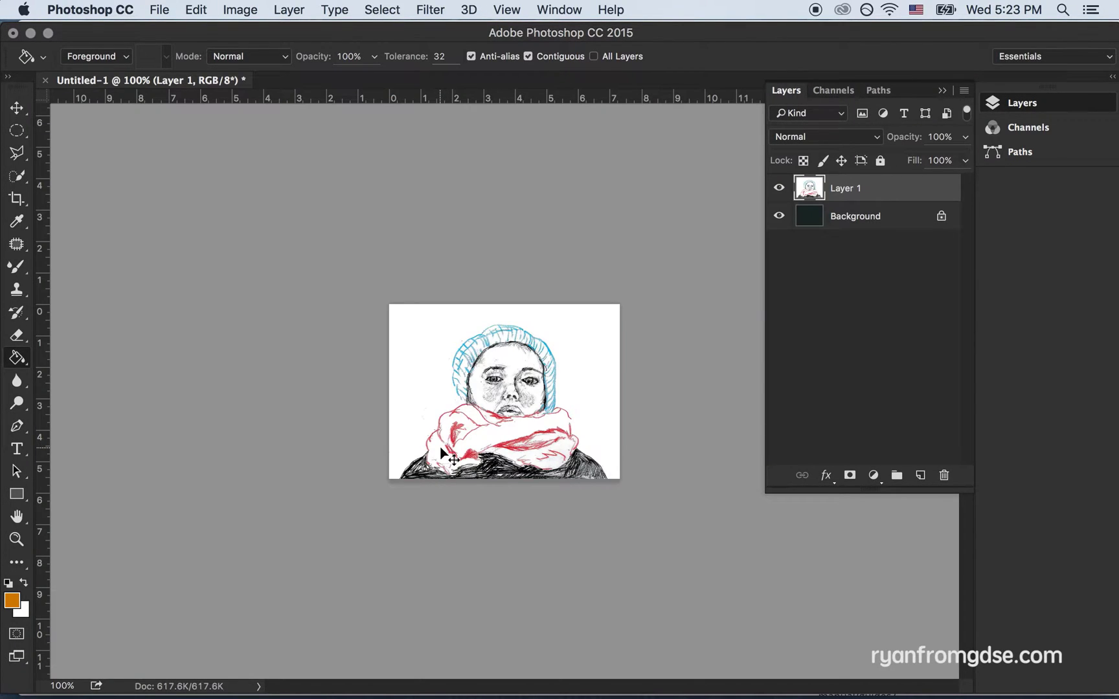
key("super+e")
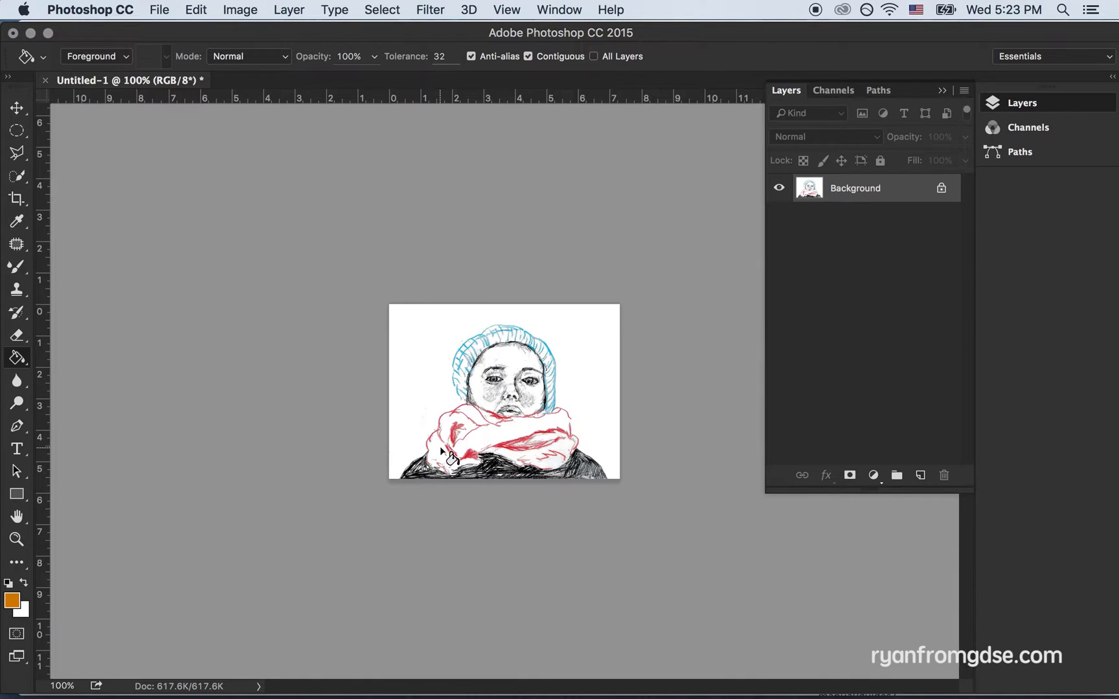
left_click(941, 189)
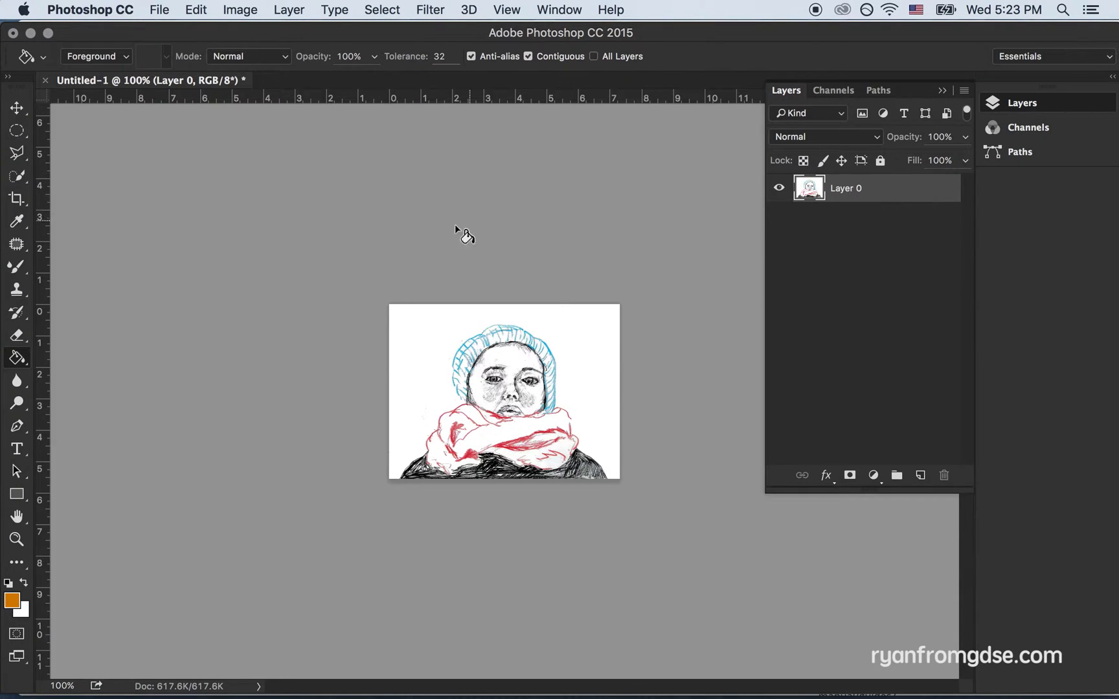
Step: Open Layer 0's Blending Options and view the sketch at 200% beside the dialog
left_click(289, 9)
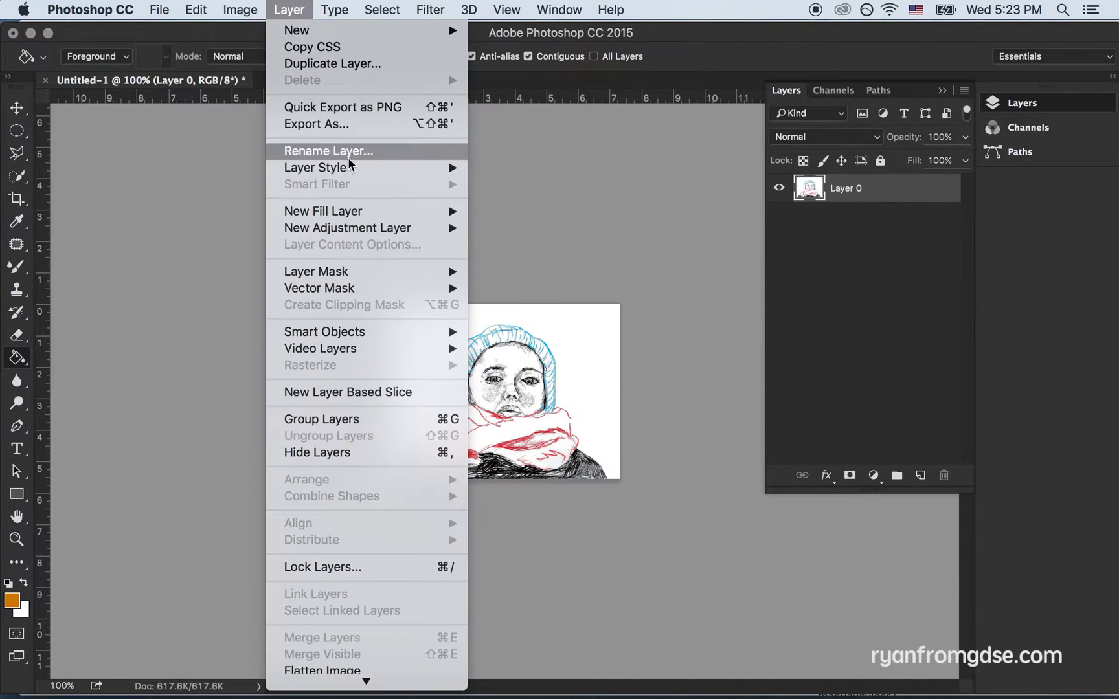
mouse_move(351, 170)
left_click(528, 167)
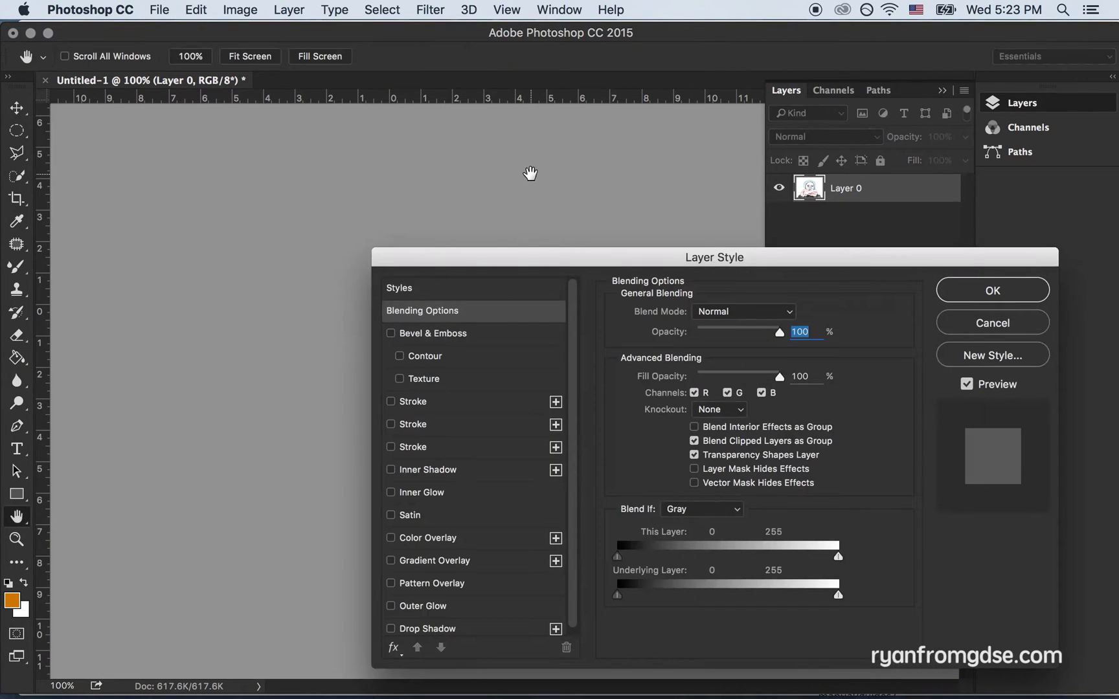
left_click_drag(628, 258, 757, 241)
left_click(384, 293, "super")
left_click(383, 292, "super")
left_click(383, 292, "alt")
mouse_move(581, 243)
left_mouse_down()
mouse_move(595, 220)
mouse_move(547, 210)
mouse_move(575, 227)
left_mouse_up()
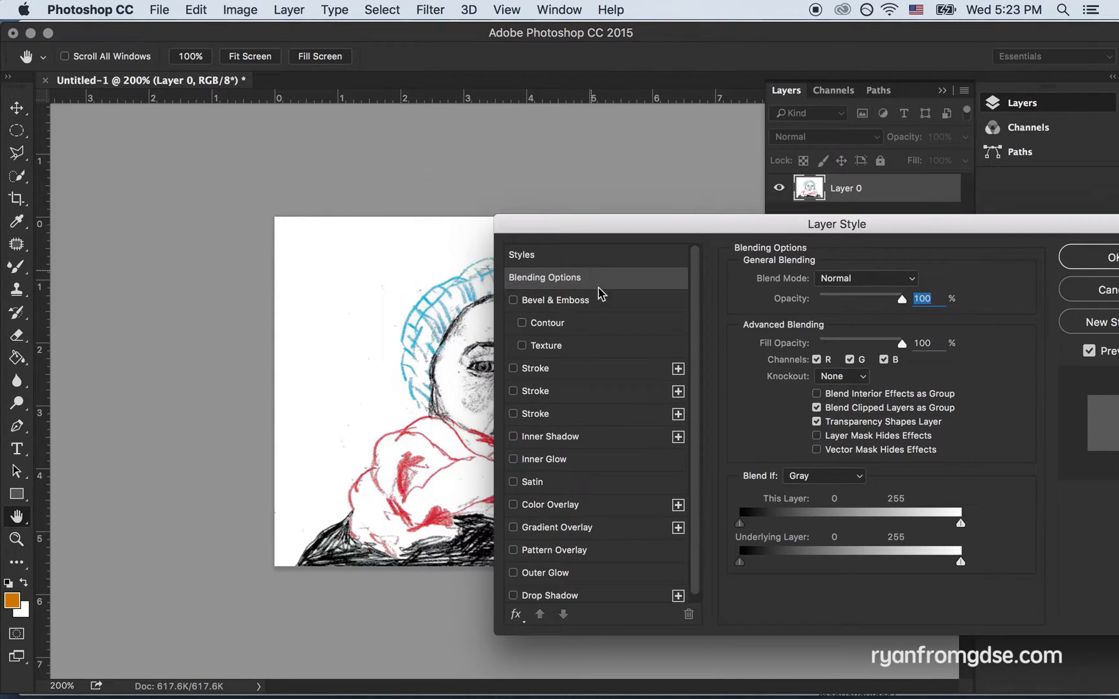
Step: Drop the white paper with Gray Blend If, moving This Layer's white slider to 230, and apply
left_click(842, 479)
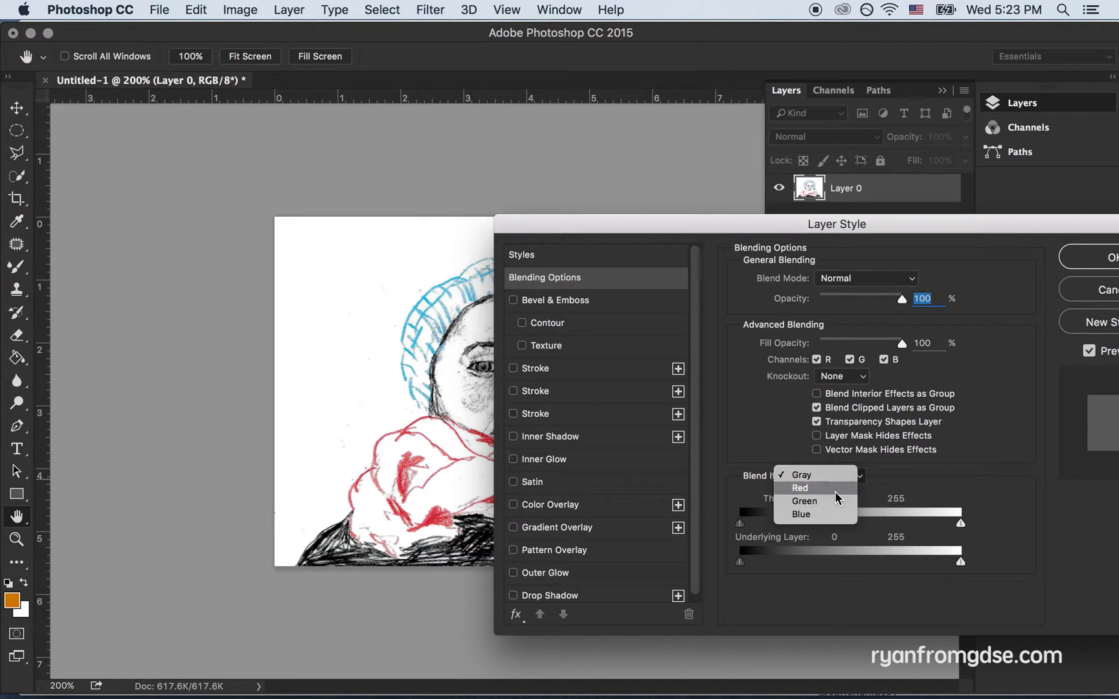
left_click(833, 476)
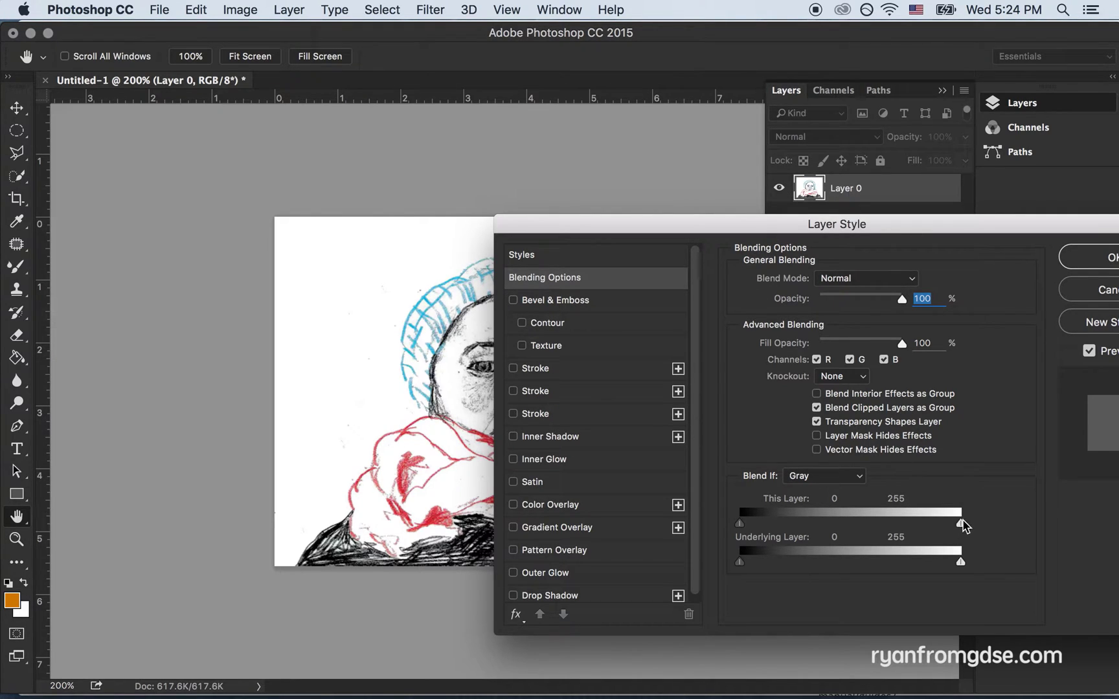
mouse_move(963, 527)
left_mouse_down()
mouse_move(865, 519)
mouse_move(943, 525)
left_mouse_up()
key("alt")
left_click(1088, 259)
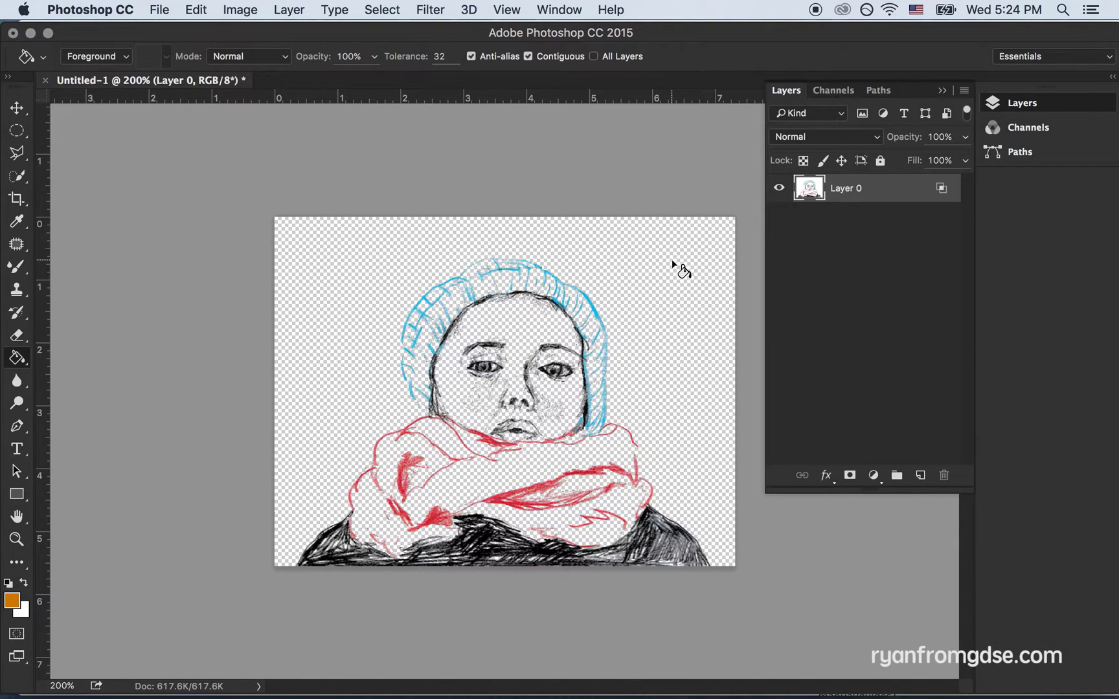
Step: Close the Untitled-1 sketch document without saving and return to Chrome
left_click(45, 80)
left_click(518, 263)
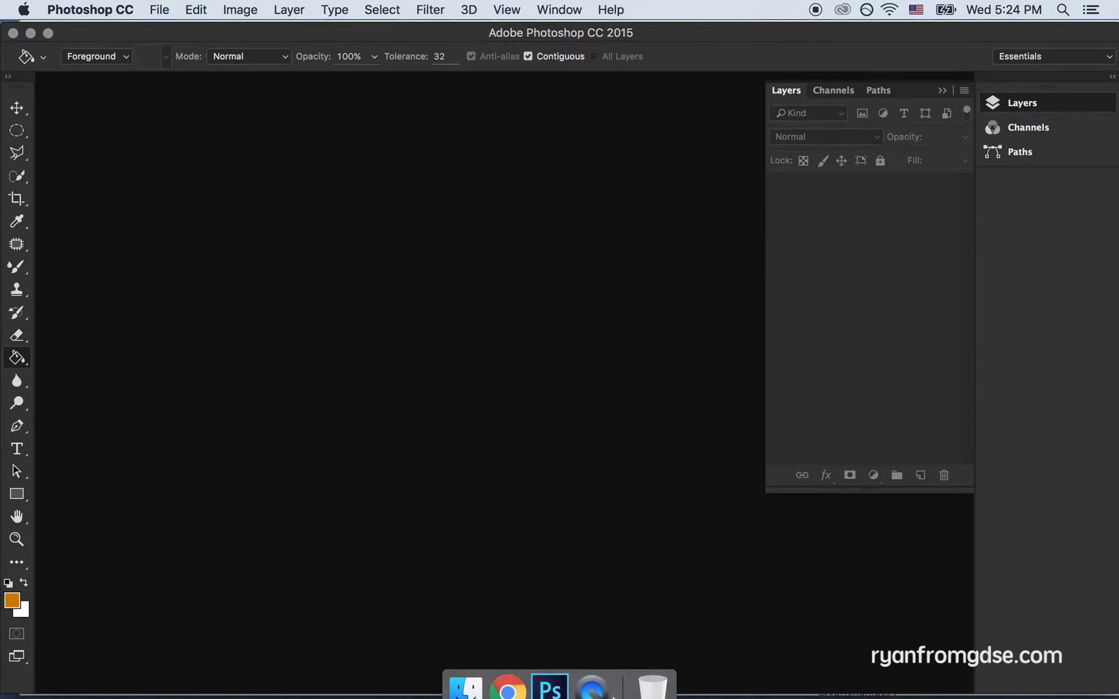
left_click(509, 671)
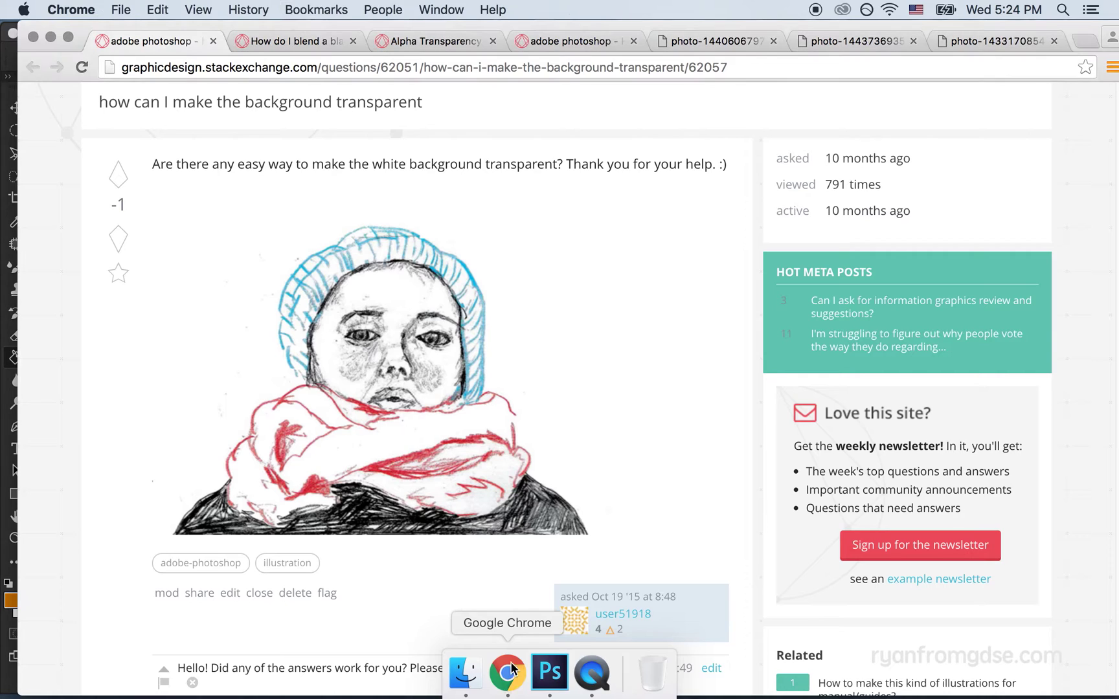
Step: Copy the fire image from the black-background fire question
left_click(300, 40)
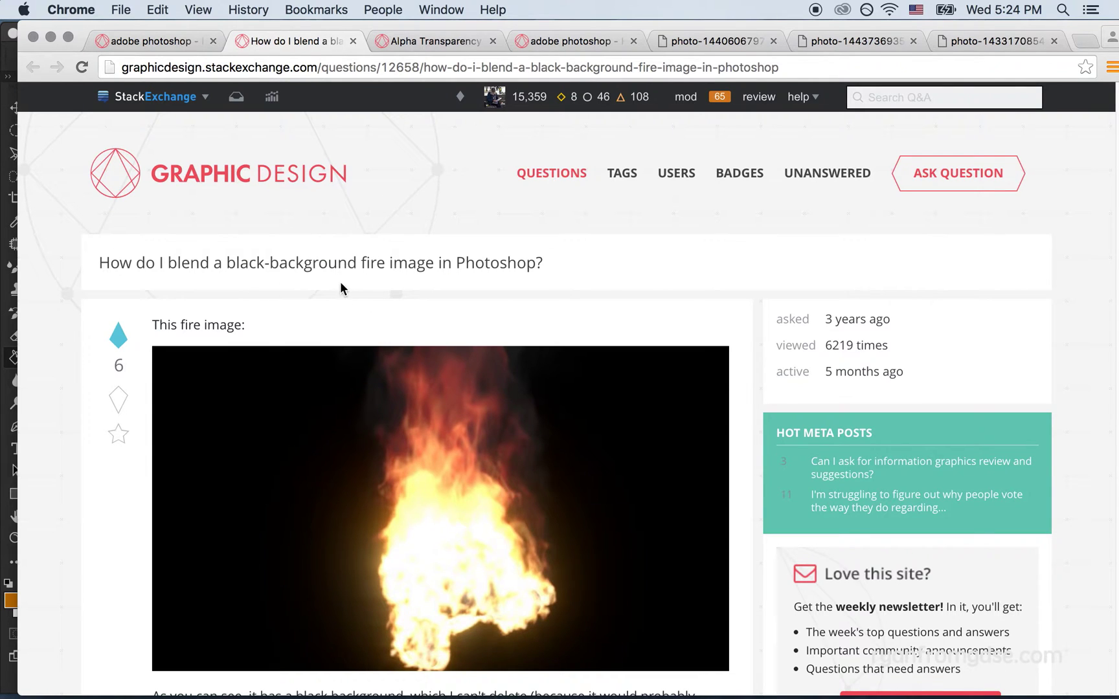
scroll(365, 292, "down", 3)
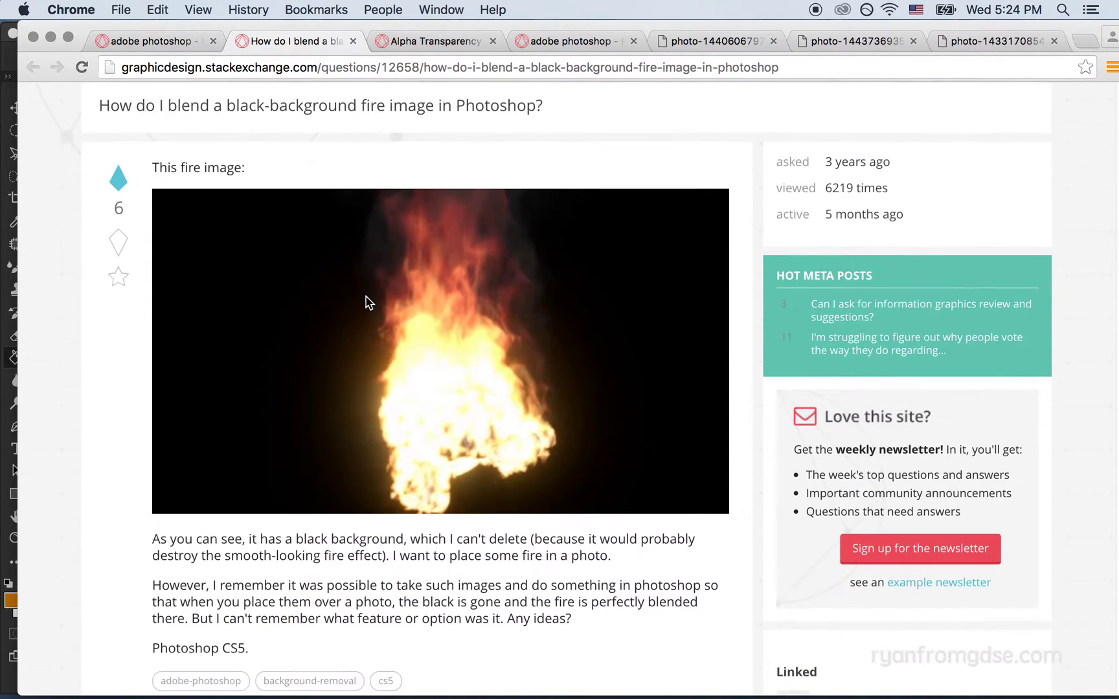
right_click(375, 333)
left_click(408, 367)
Step: Paste the fire into a new clipboard-sized document and unlock it as Layer 0
left_click(547, 674)
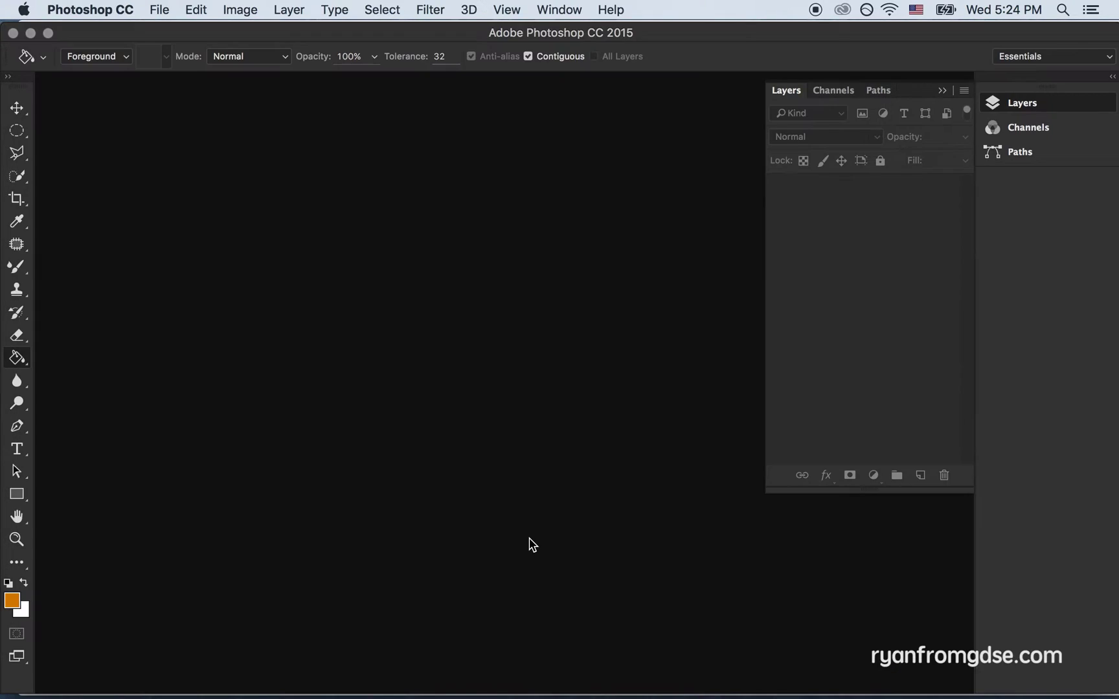
key("super+n")
key("Return")
key("super+v")
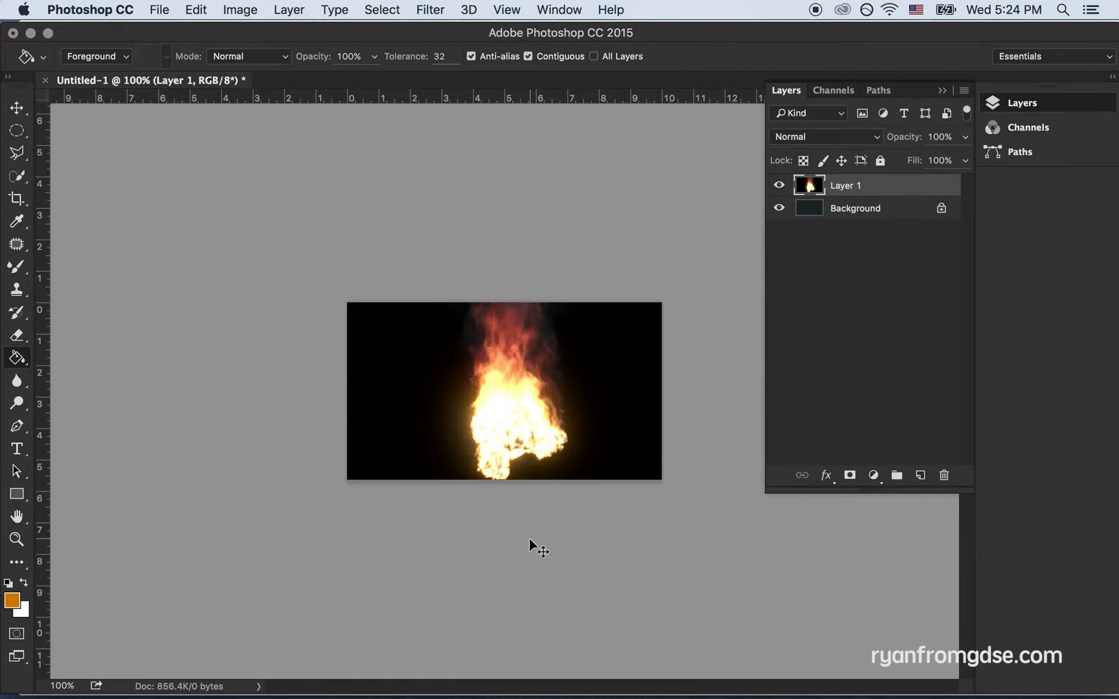
key("super+e")
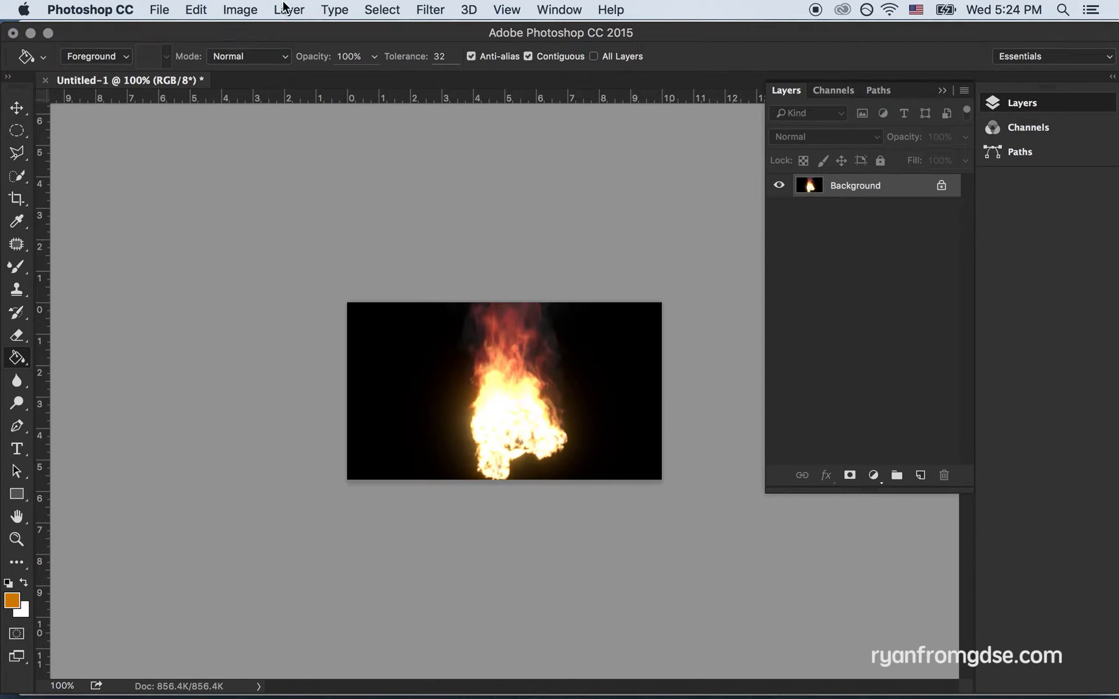
left_click(940, 188)
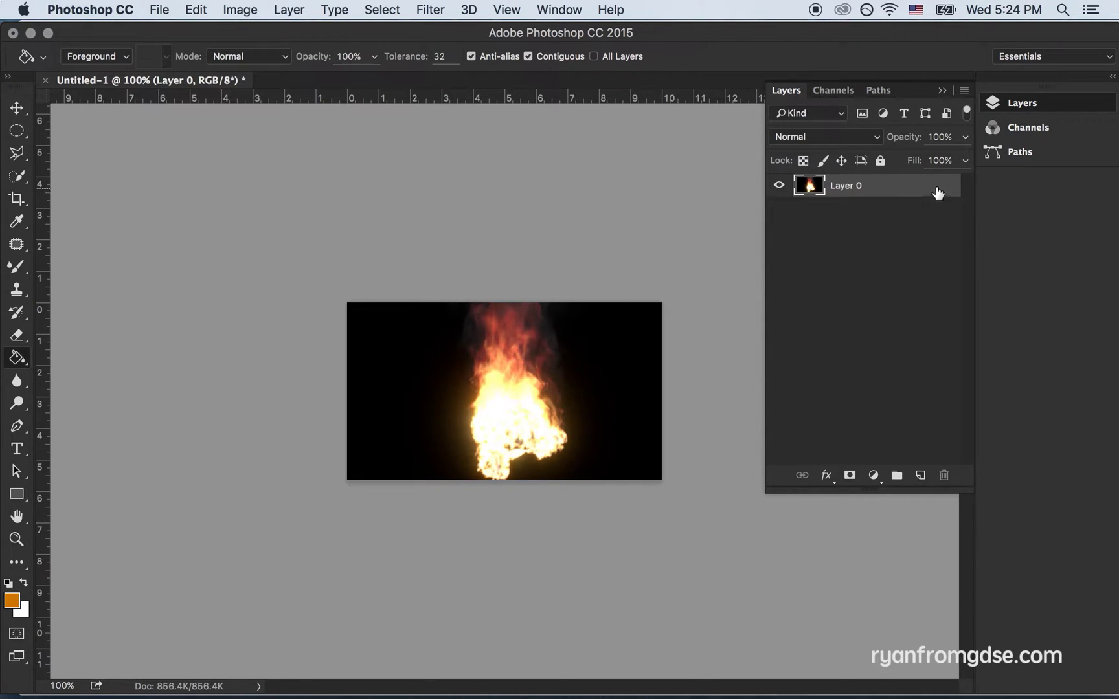
Step: Open the fire layer's Blending Options and move the dialog off the image
left_click(234, 9)
mouse_move(274, 59)
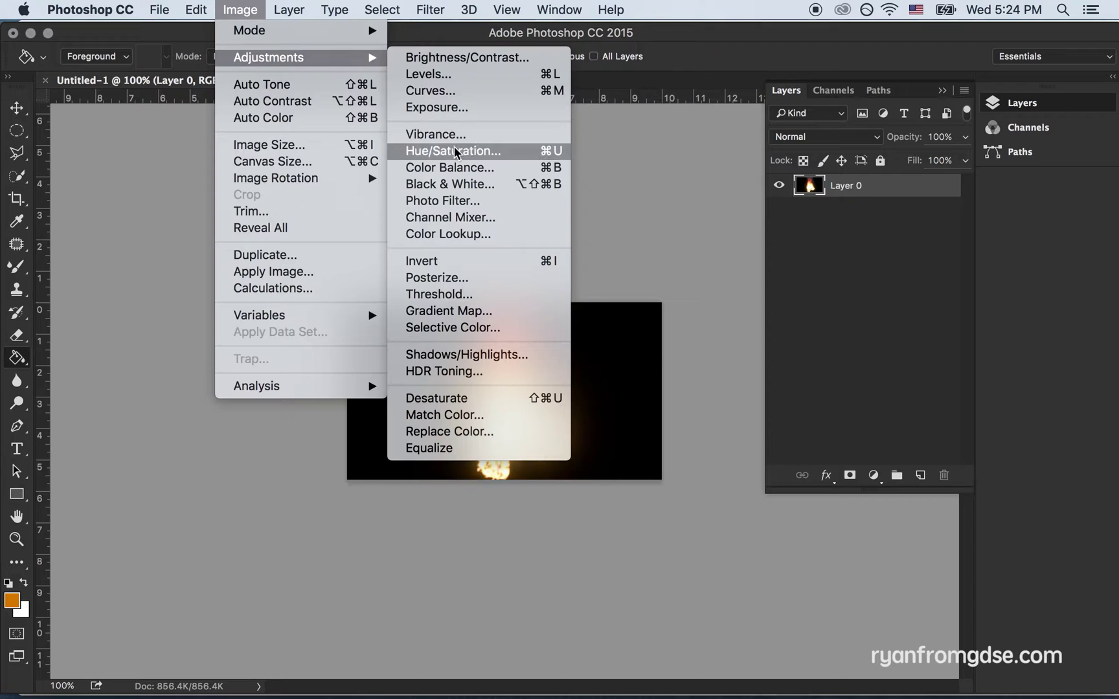
mouse_move(289, 10)
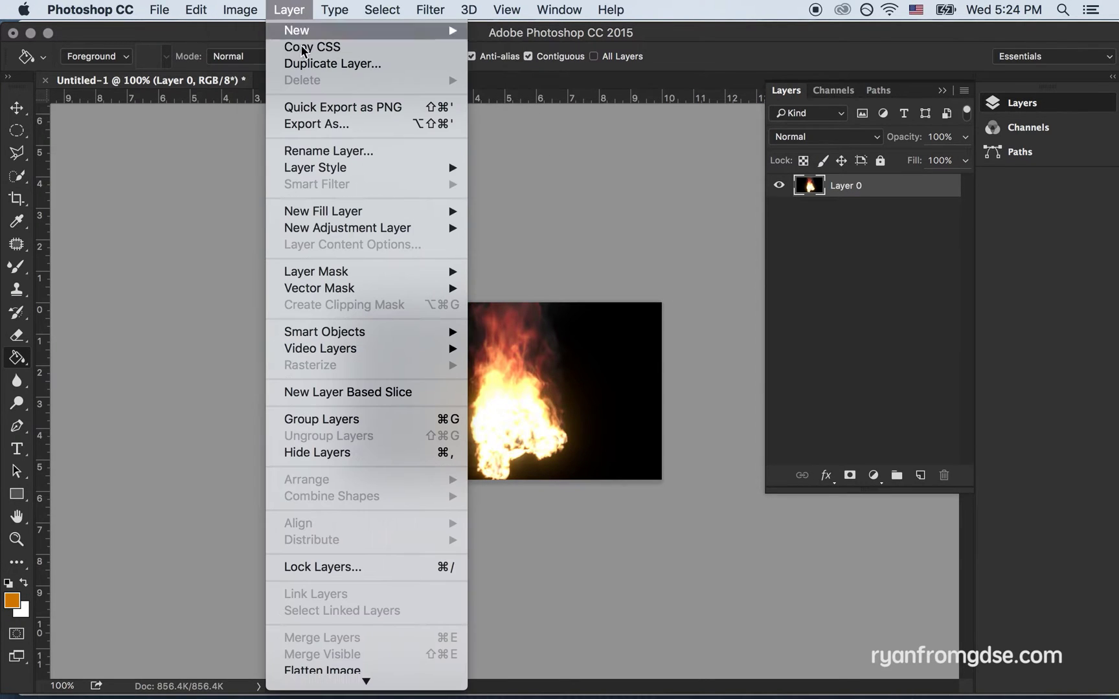
mouse_move(389, 167)
left_click(502, 169)
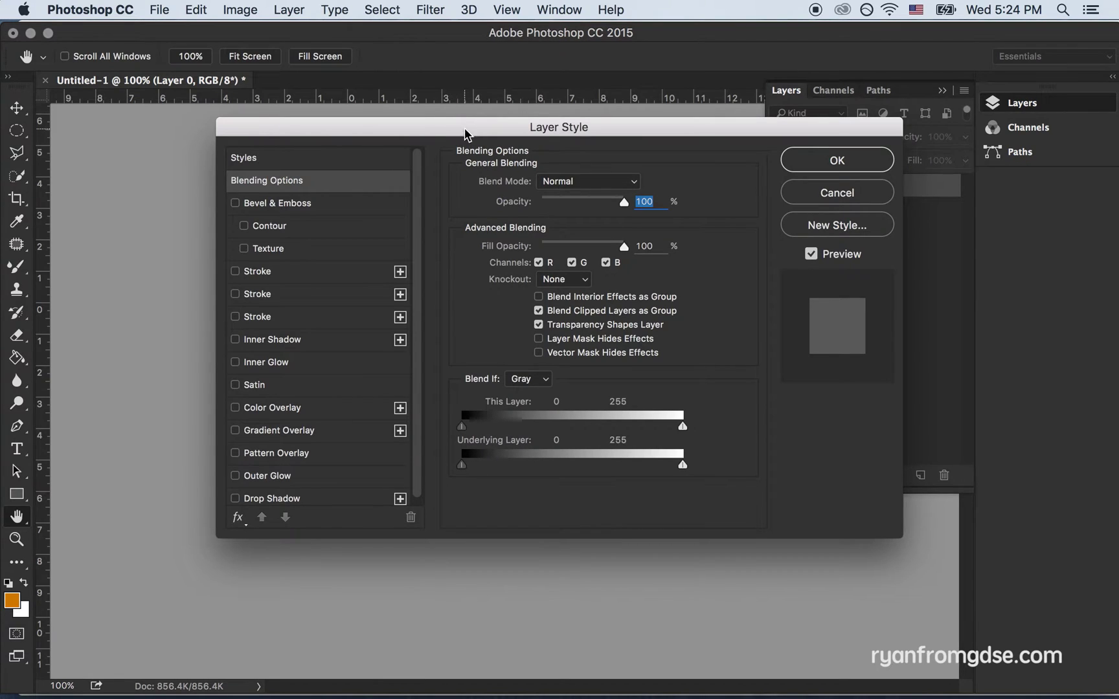
left_click_drag(457, 130, 782, 236)
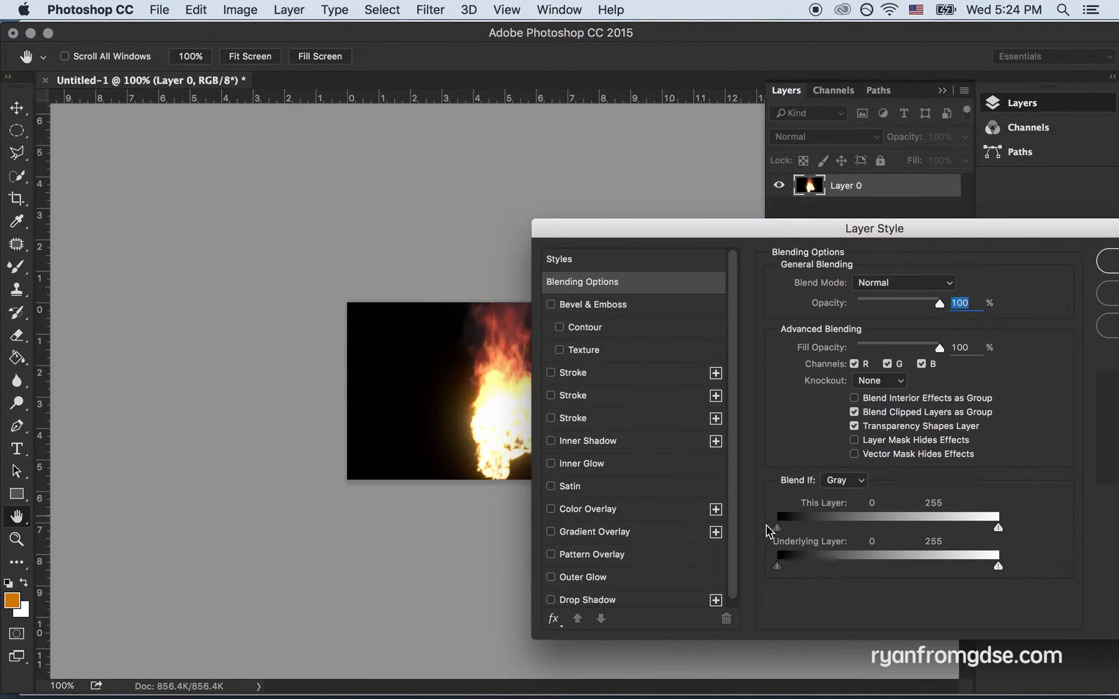
Step: Drop the black background by splitting This Layer's black slider to 43/124, then apply
left_click_drag(778, 528, 784, 530)
left_click(519, 367, "super")
left_click(519, 367, "super")
left_click(519, 367, "super")
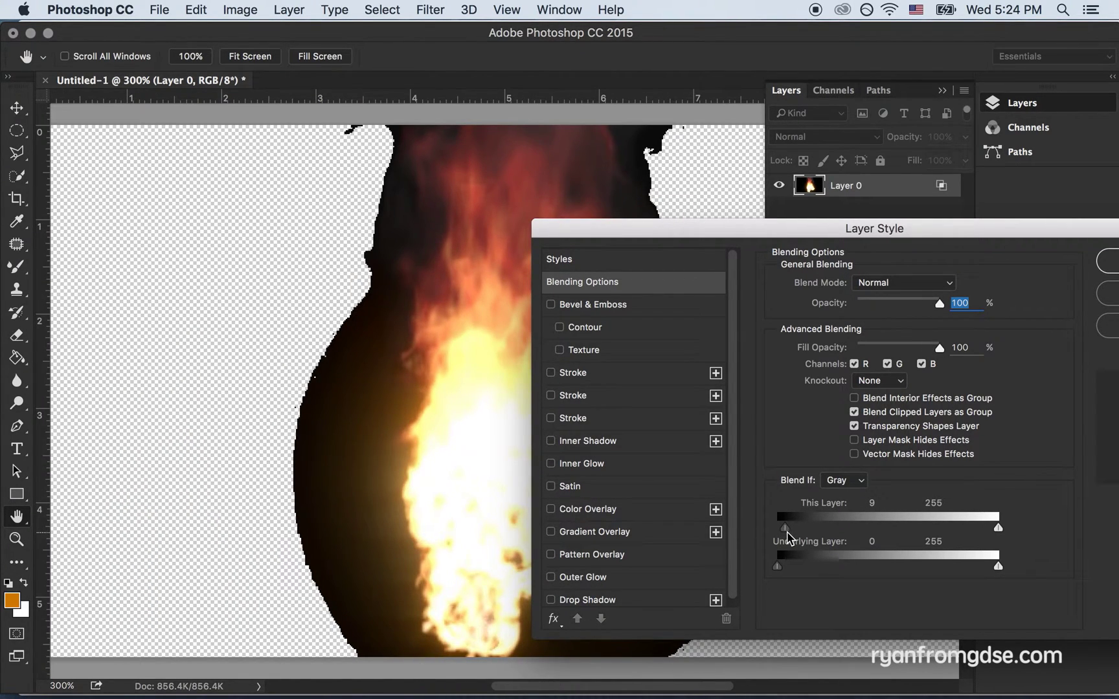
left_click_drag(786, 531, 864, 536)
left_click_drag(785, 533, 885, 530)
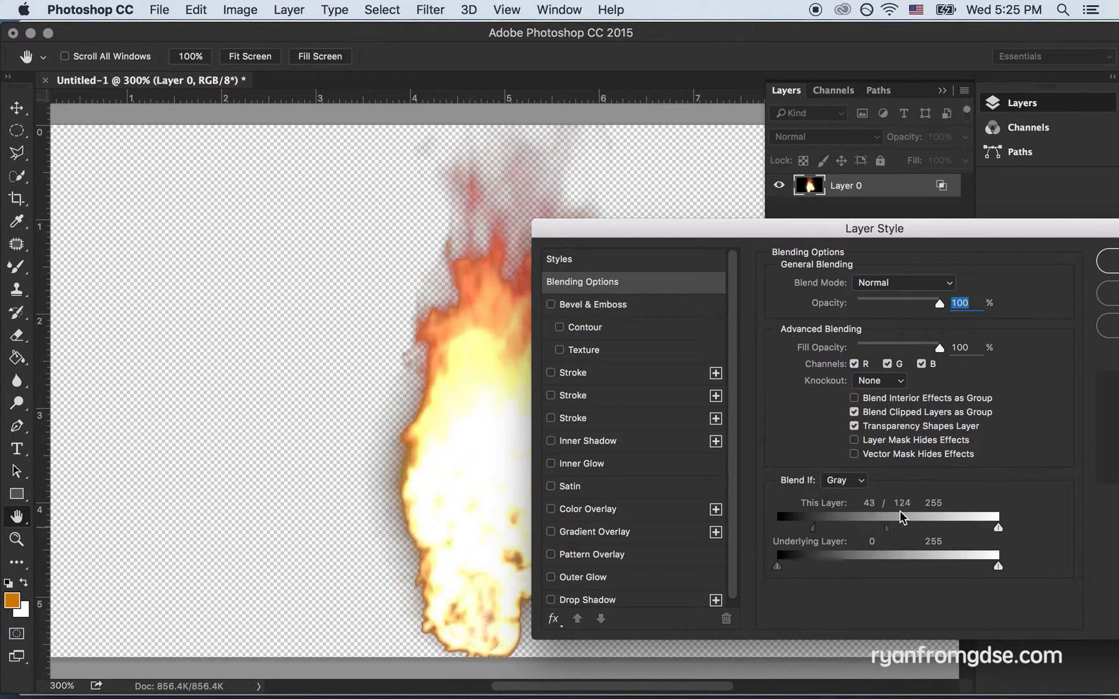
left_click(1111, 271)
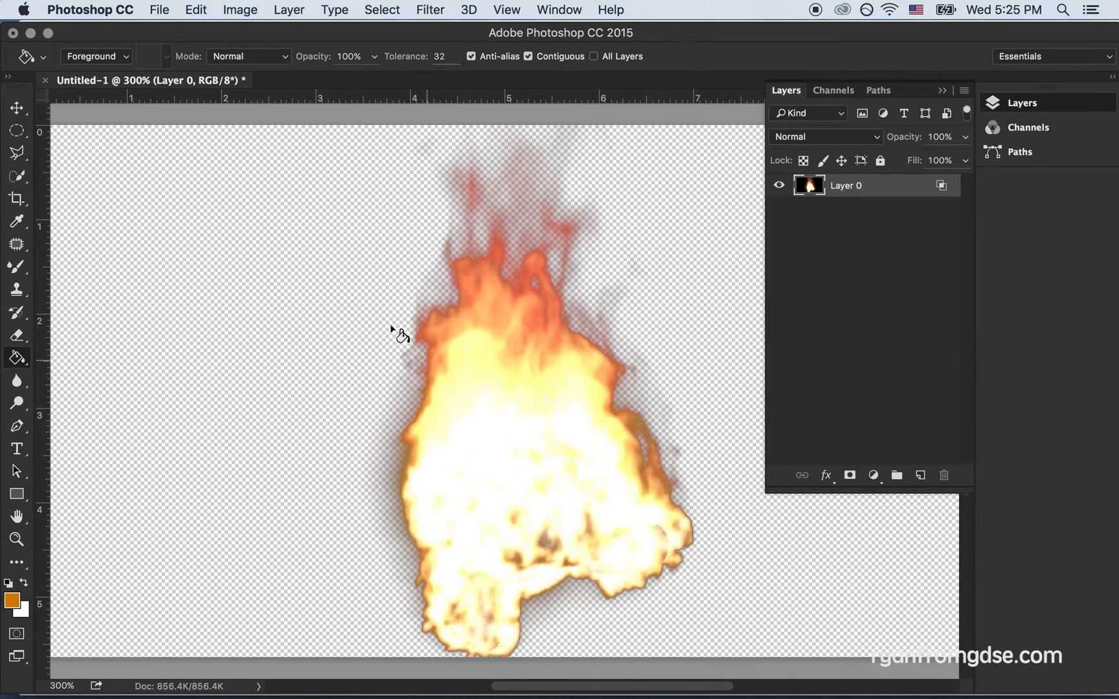
Step: Close the fire document without saving and return to Chrome
left_click(44, 80)
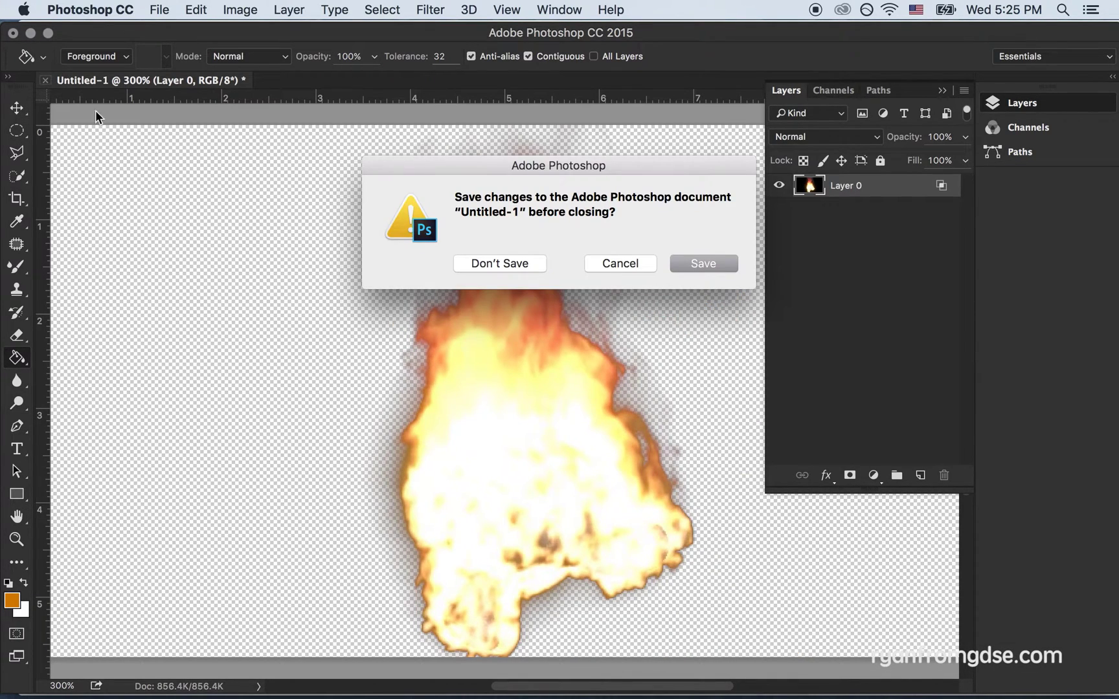
left_click(491, 264)
left_click(509, 670)
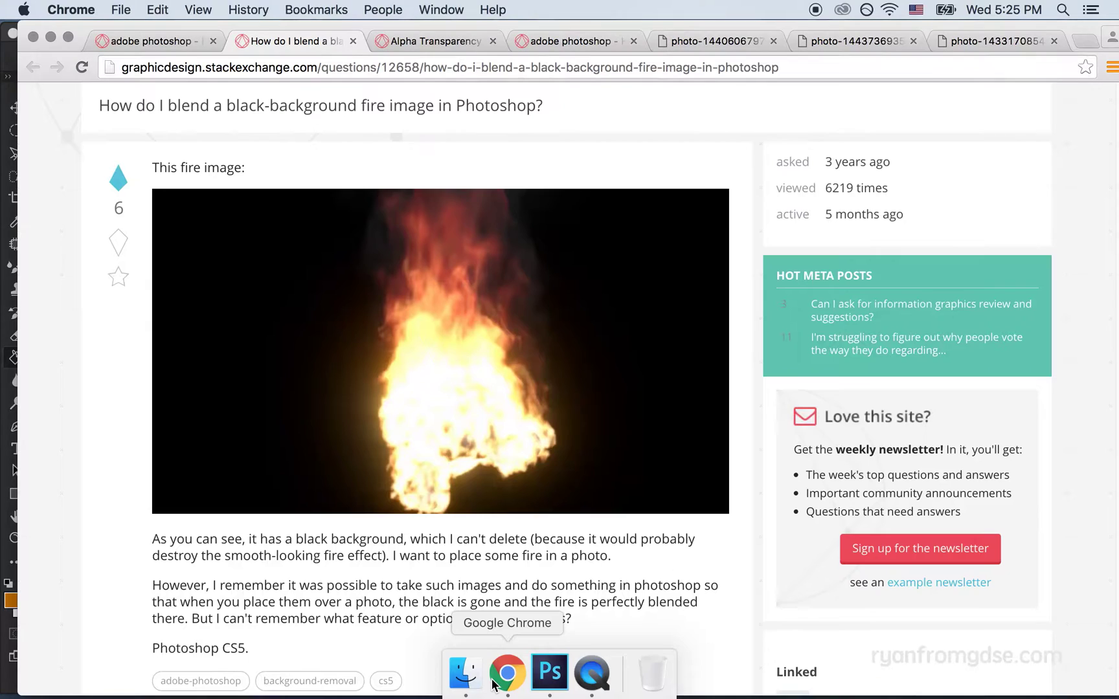
Step: Copy the ink bottle photo from the Alpha Transparency Remove Background question
left_click(427, 42)
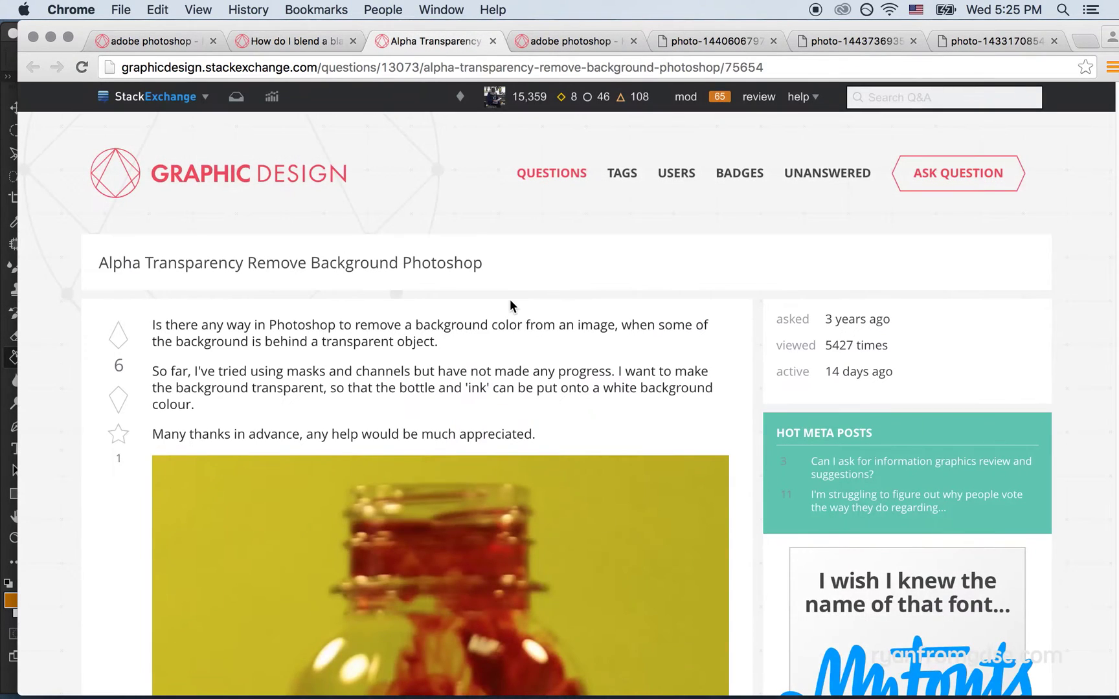
scroll(510, 299, "down", 2)
scroll(510, 299, "down", 1)
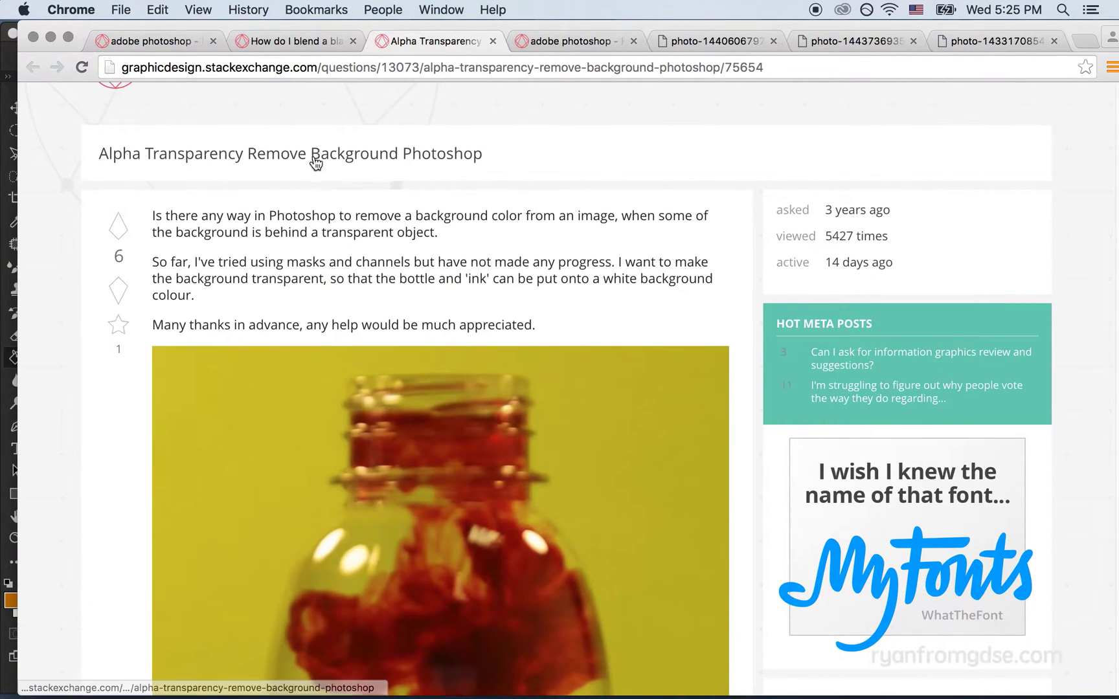
scroll(462, 170, "down", 3)
scroll(461, 170, "down", 20)
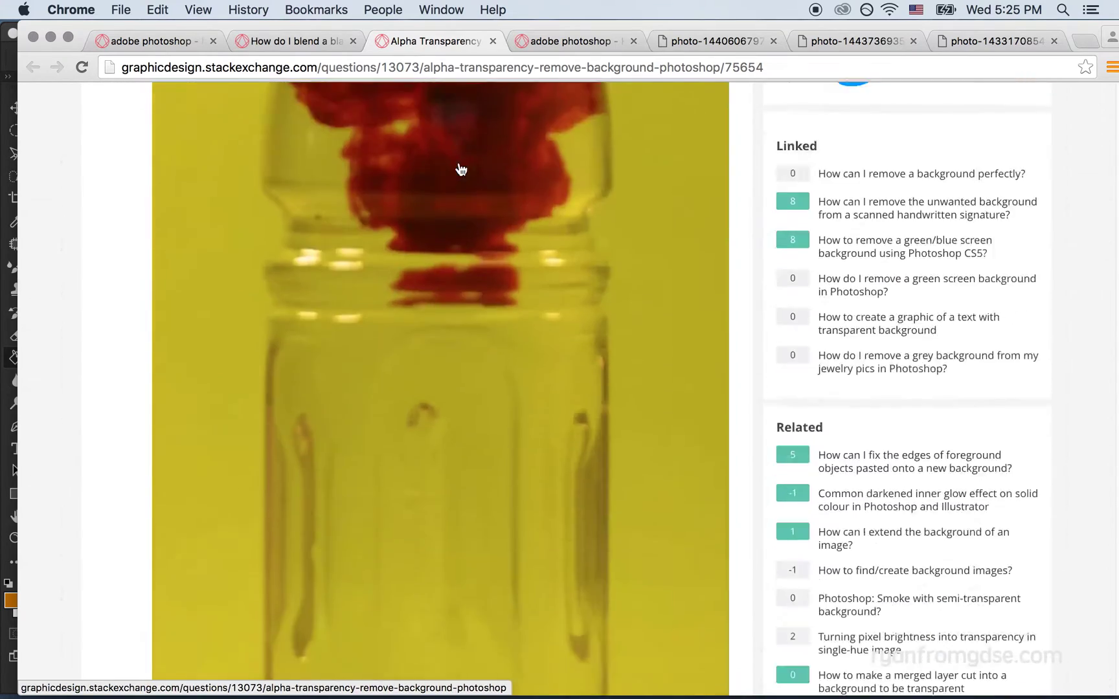
scroll(461, 169, "up", 15)
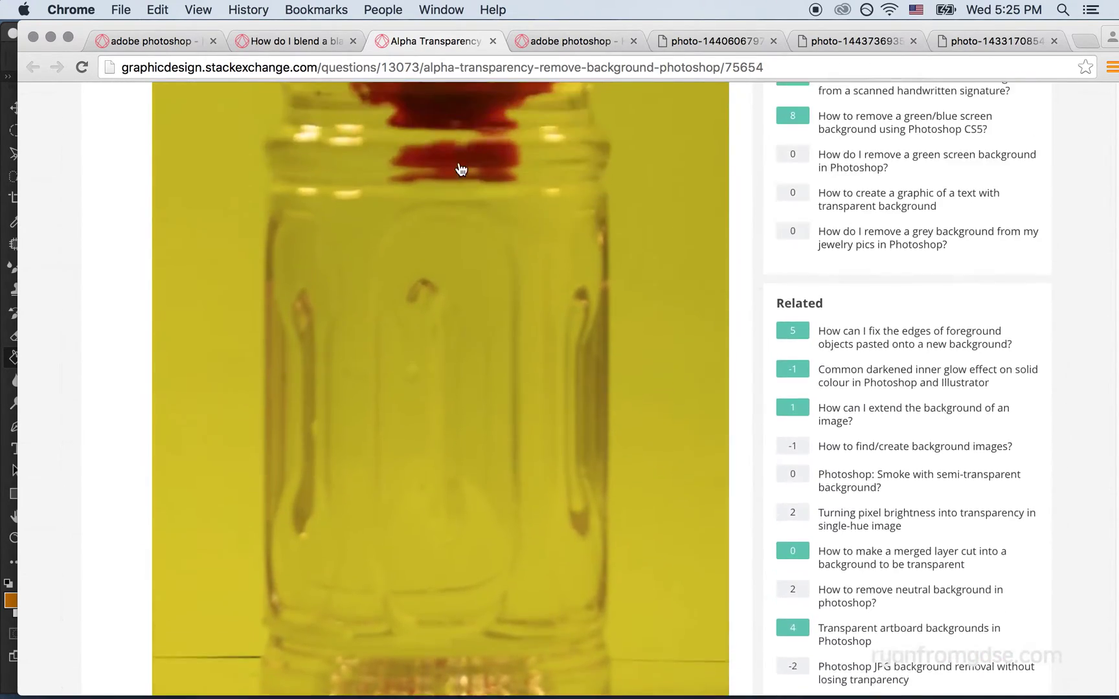
scroll(462, 170, "up", 2)
scroll(461, 169, "down", 13)
scroll(461, 170, "up", 9)
scroll(461, 170, "up", 1)
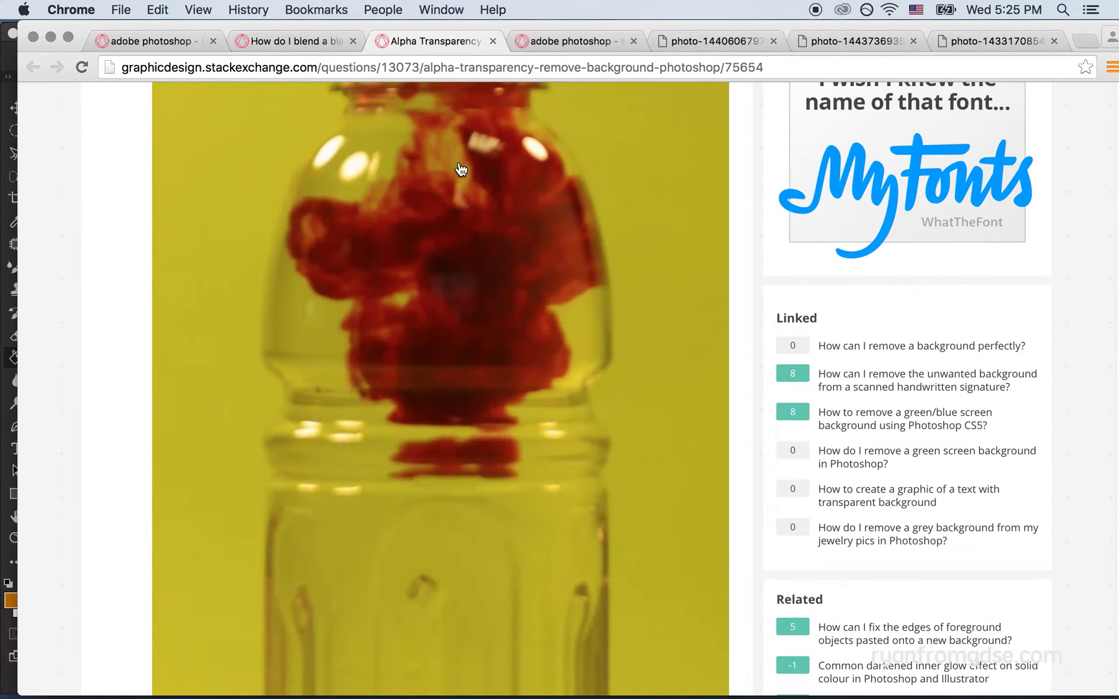
right_click(458, 162)
left_click(510, 200)
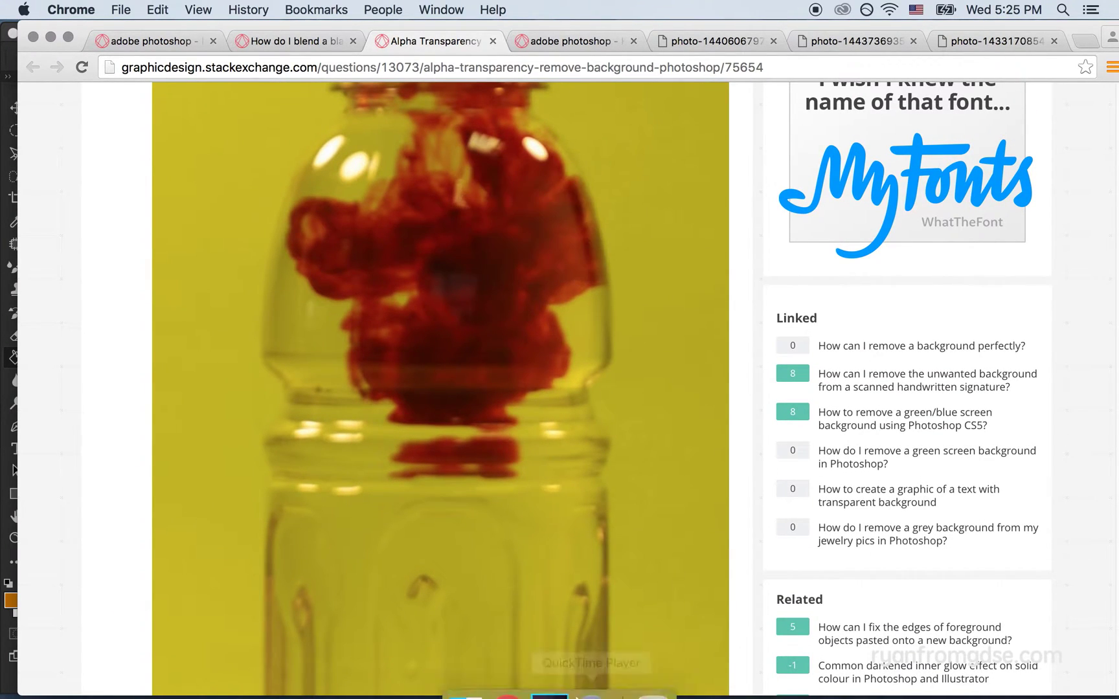
Step: Paste the bottle photo into a new clipboard-sized document and unlock it as Layer 0
left_click(548, 677)
key("super+n")
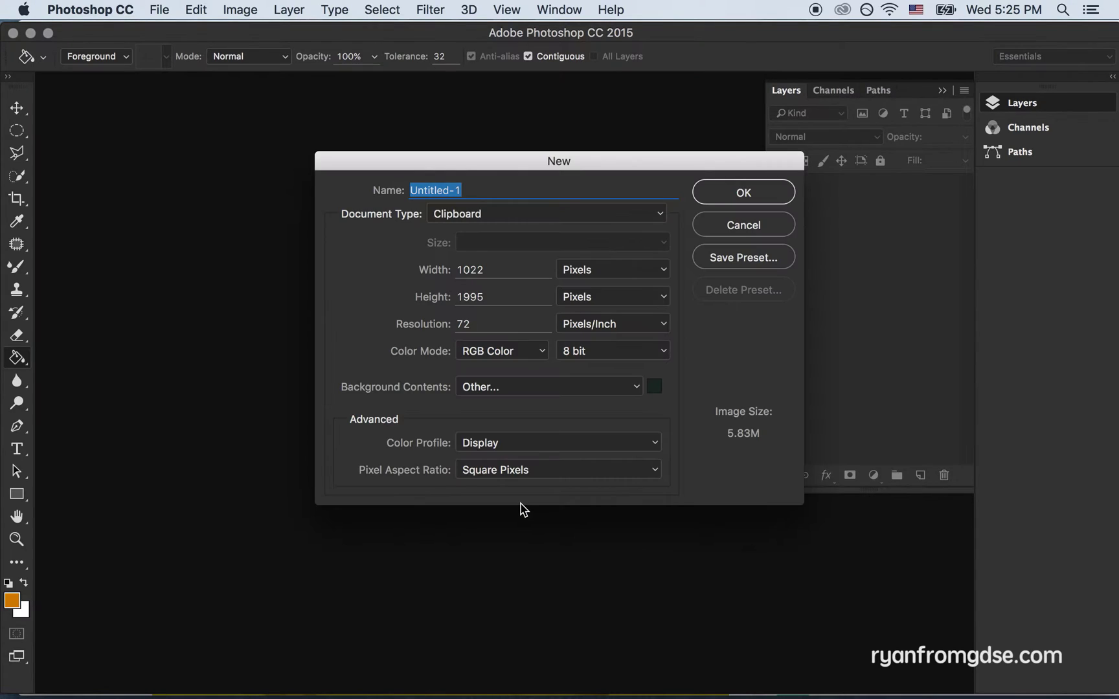
key("Return")
key("super+v")
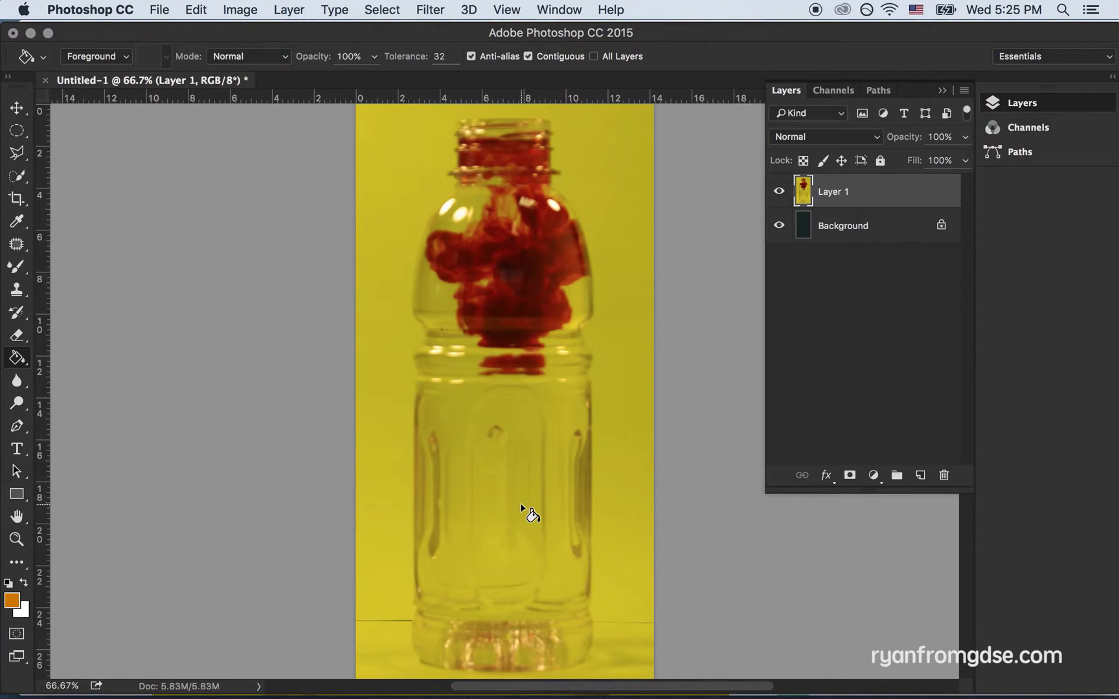
key("super+e")
left_click(942, 195)
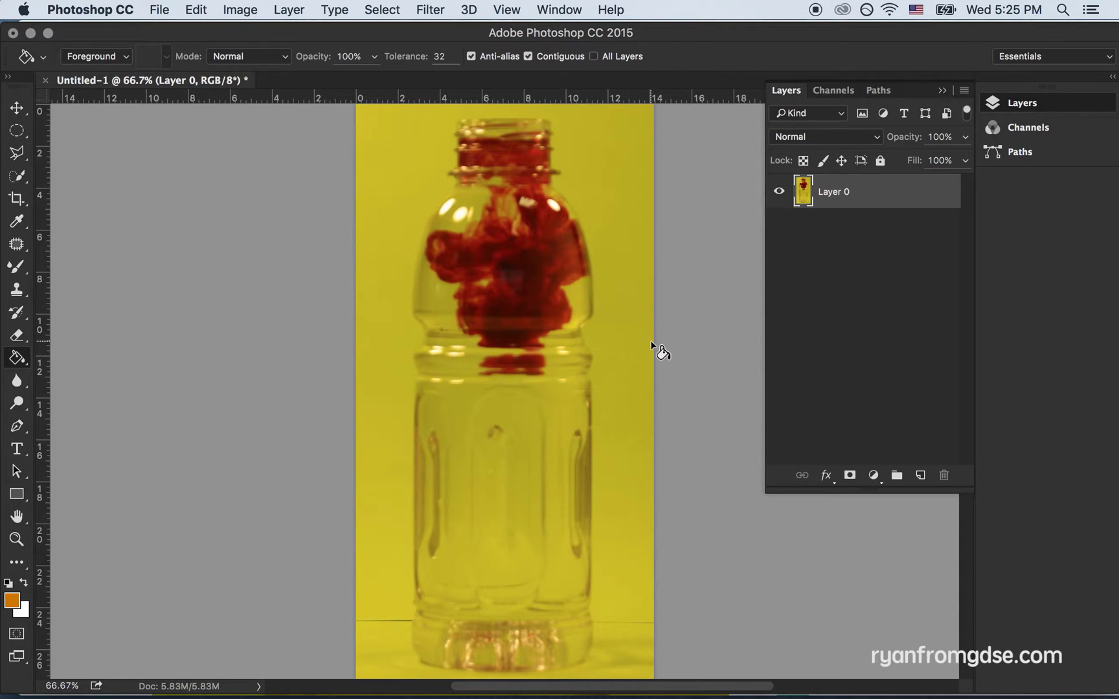
Step: Convert the document's color mode from RGB to Lab Color
left_click(241, 10)
mouse_move(250, 32)
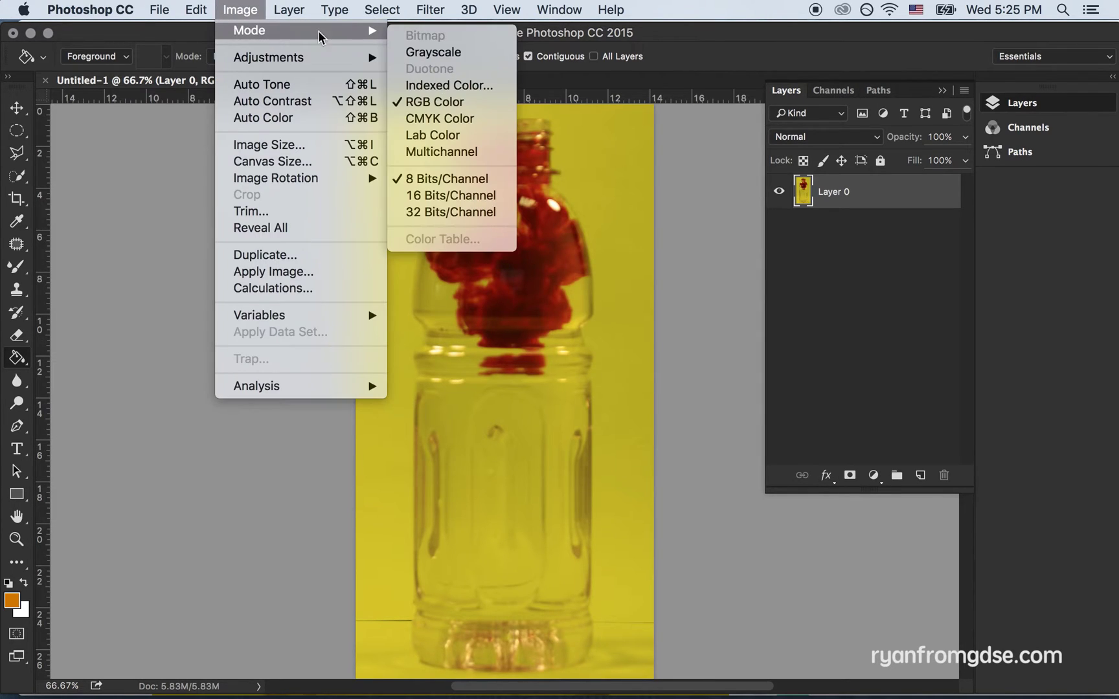
left_click(449, 131)
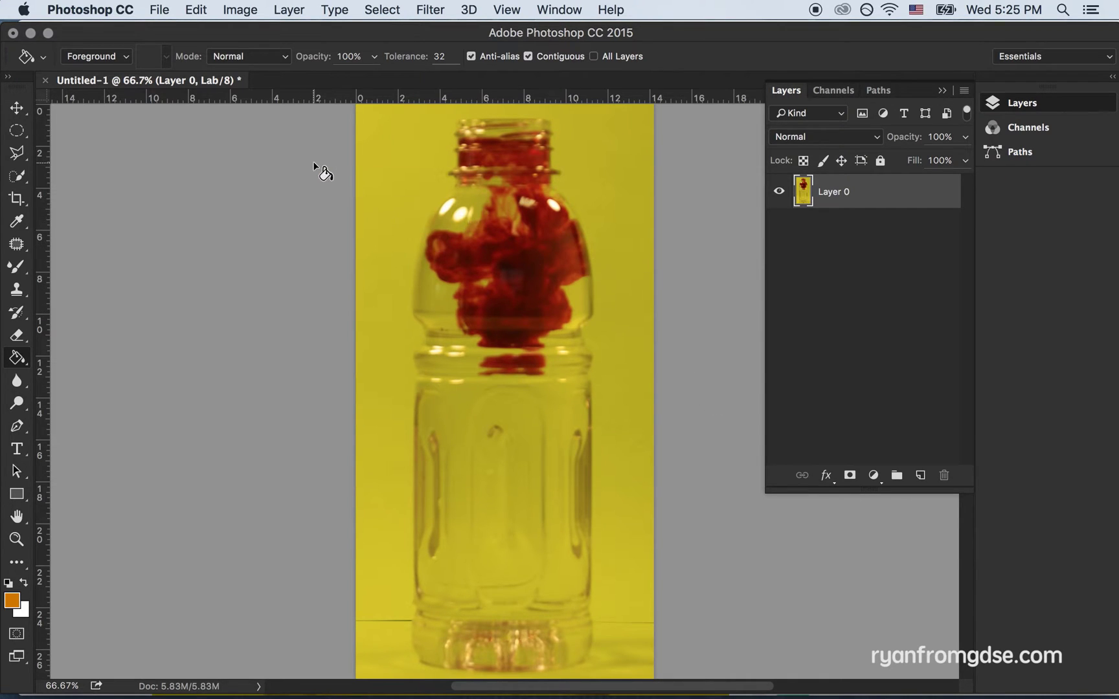
Step: Base Layer 0's Blend If on the b channel, splitting This Layer's white slider to 183/195
left_click(239, 9)
mouse_move(289, 9)
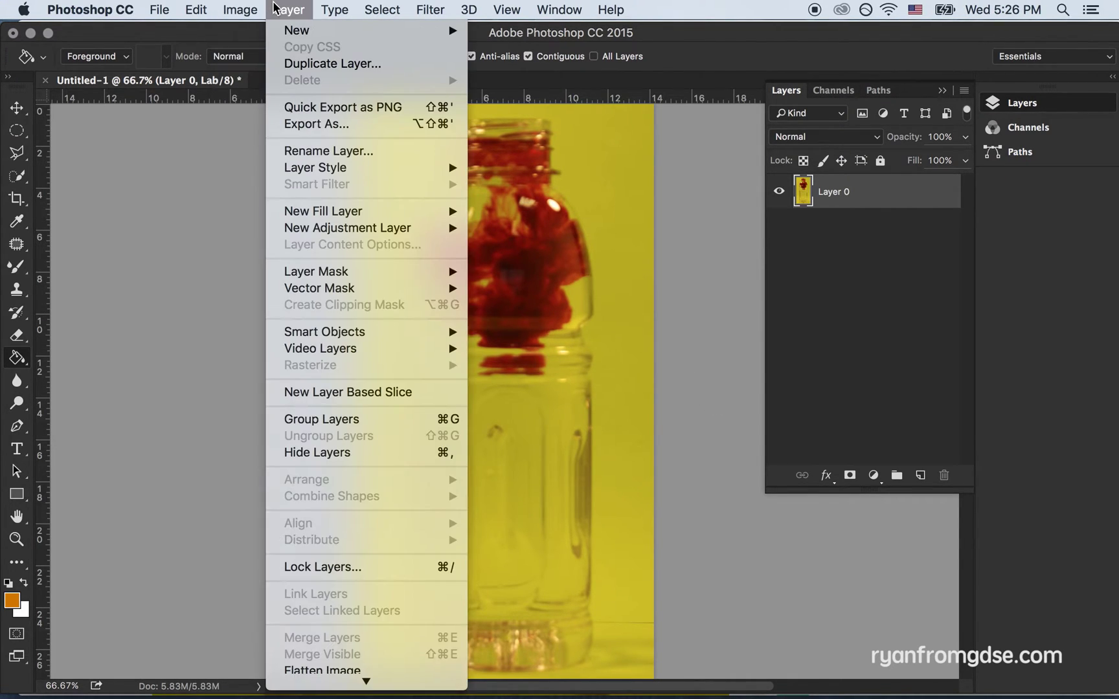
mouse_move(352, 172)
left_click(499, 170)
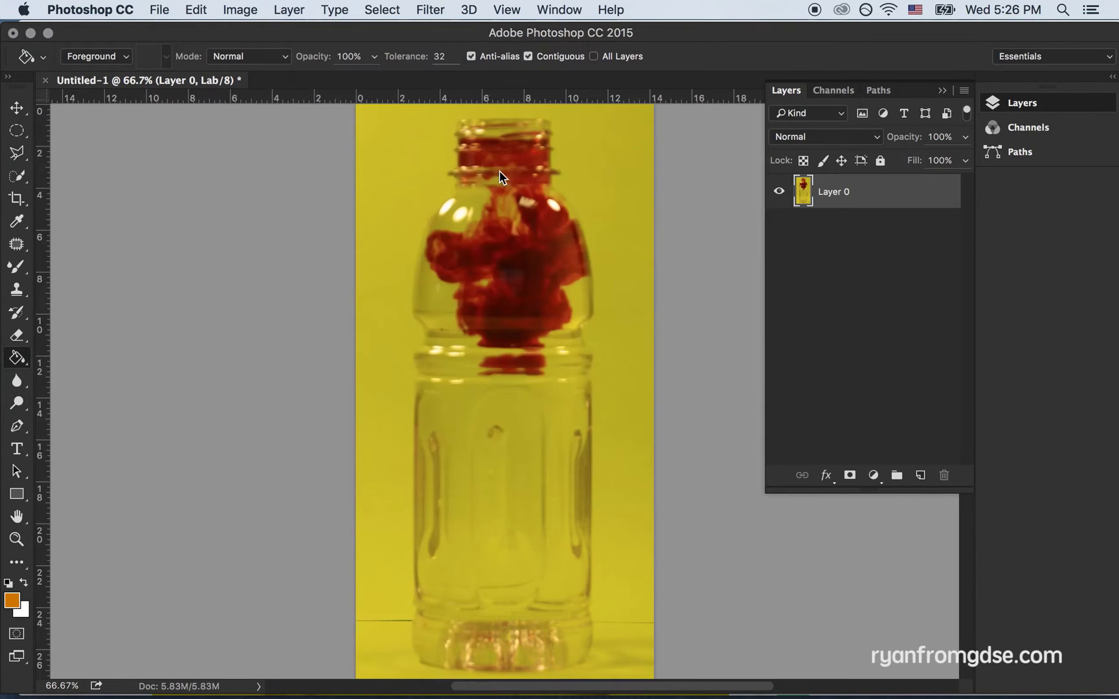
left_click_drag(580, 126, 836, 207)
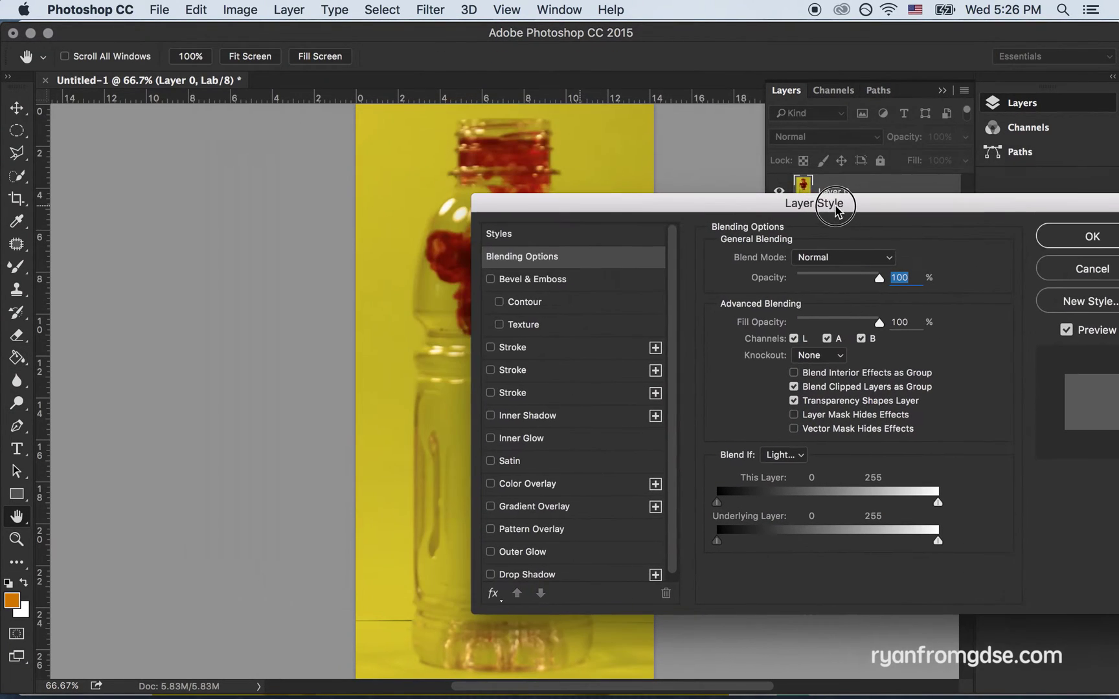
left_click(787, 455)
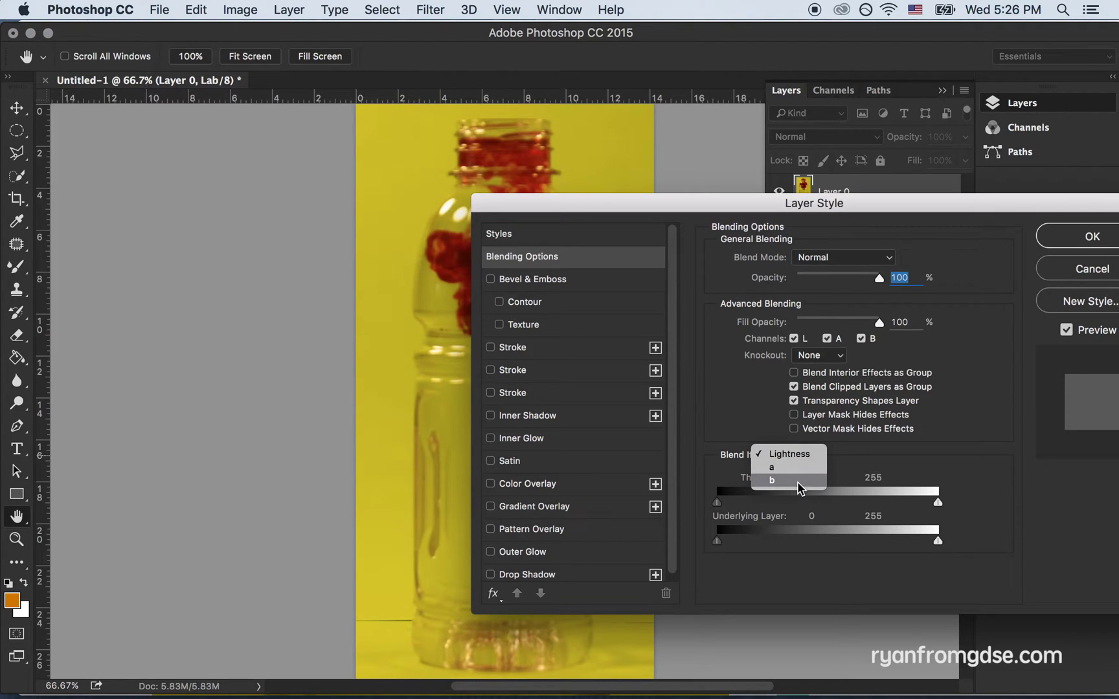
left_click(798, 480)
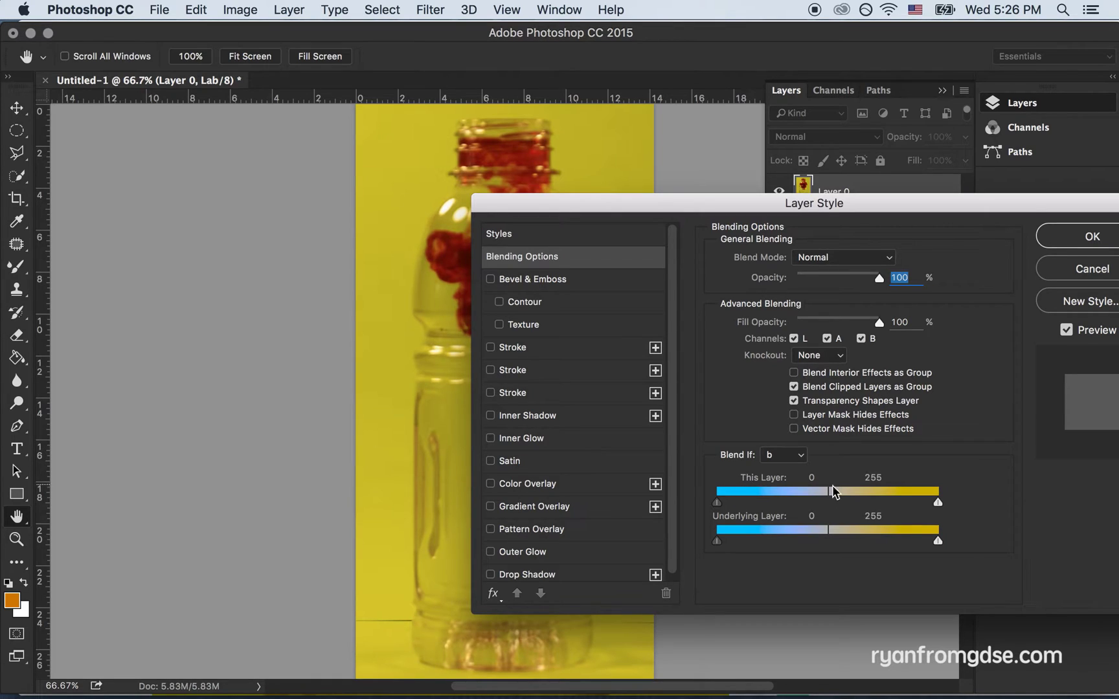
left_click_drag(938, 504, 870, 504)
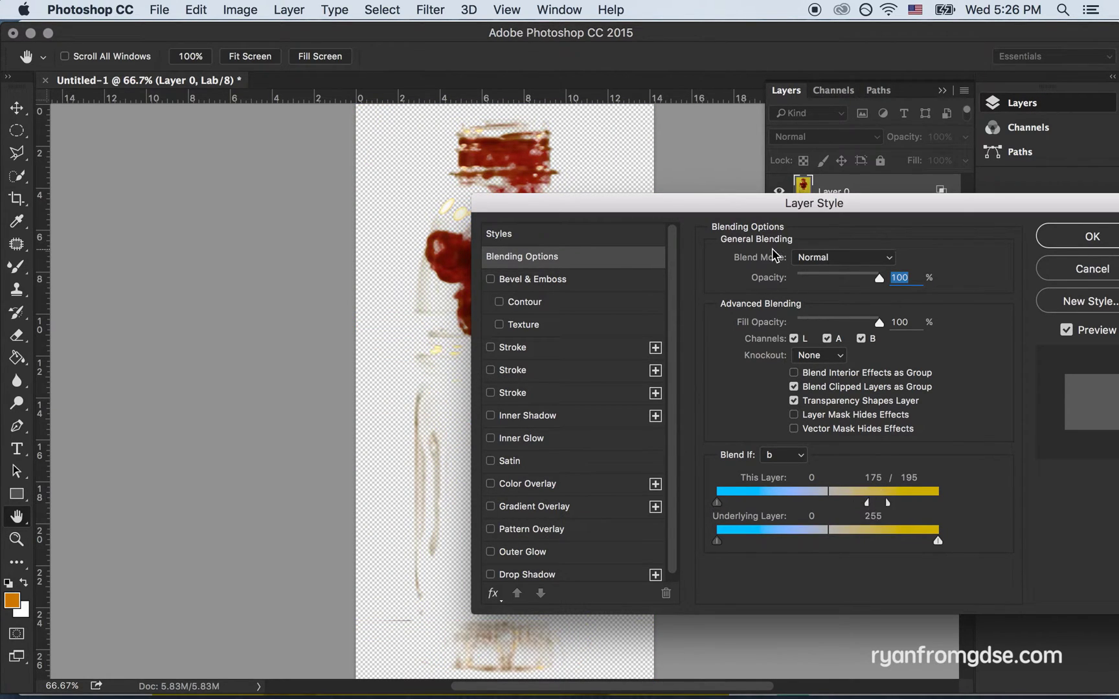
left_click_drag(755, 209, 881, 198)
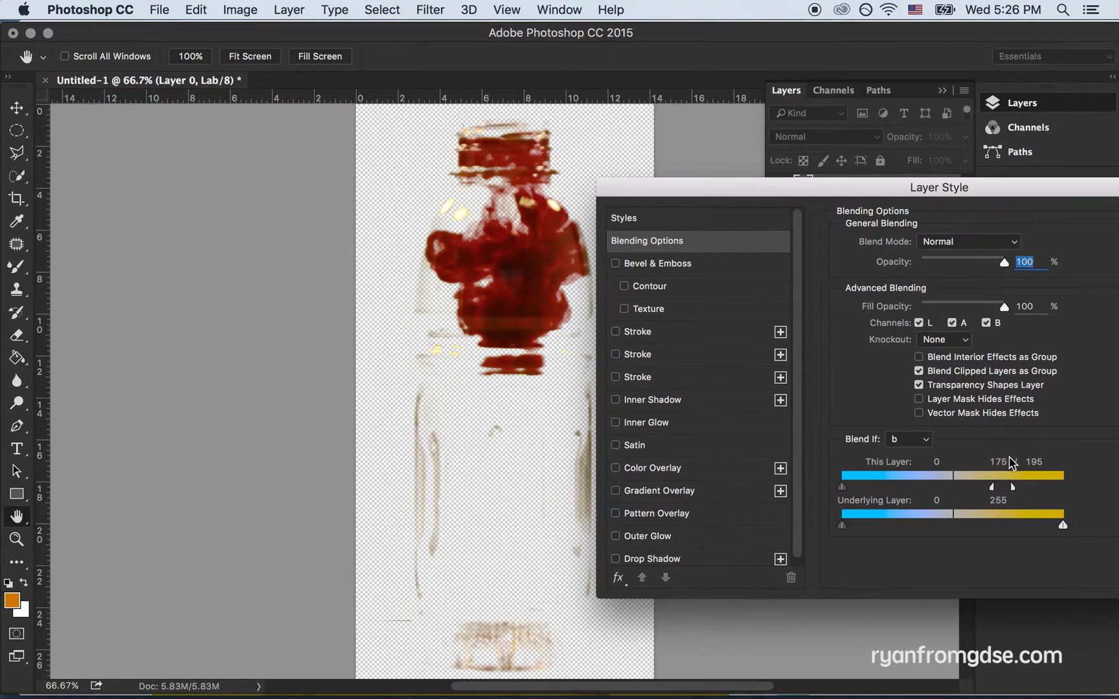
mouse_move(1014, 489)
left_mouse_down()
mouse_move(995, 492)
mouse_move(1002, 482)
left_mouse_up()
left_click_drag(928, 194, 831, 192)
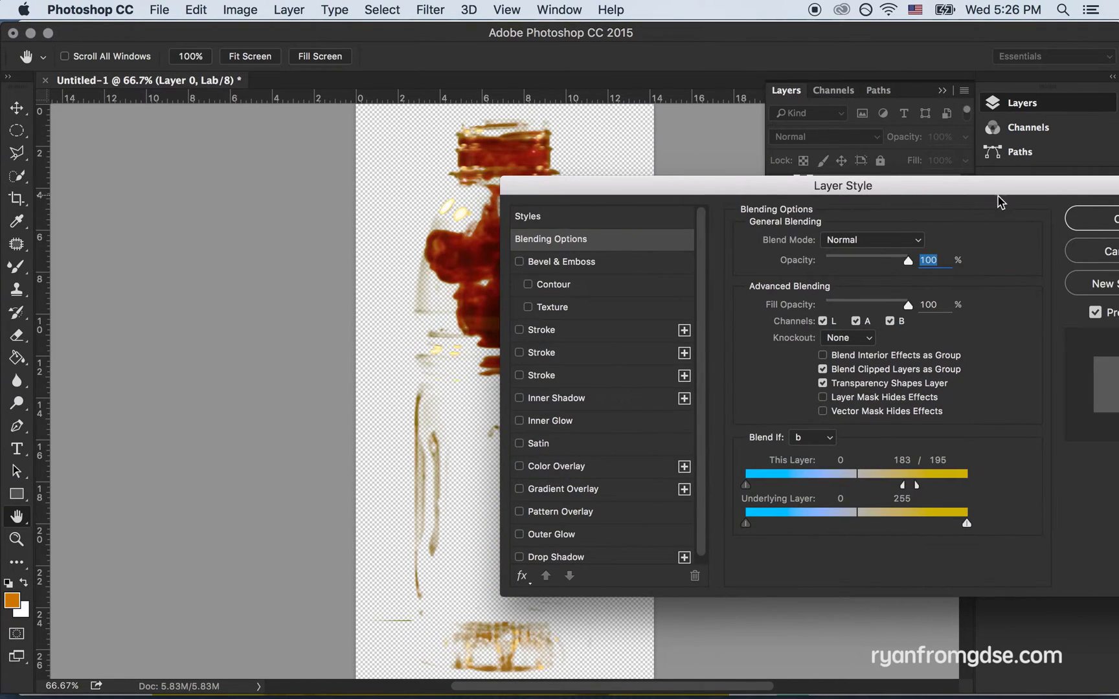
left_click(1099, 218)
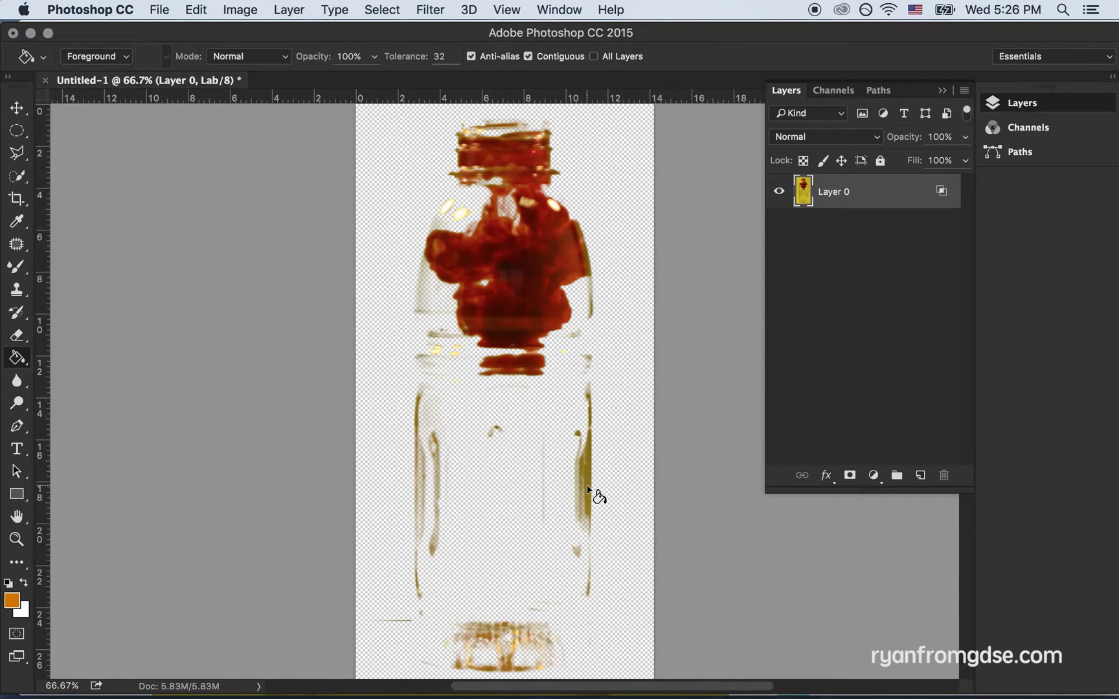
Step: Add a Curves adjustment and pull the b-channel curve's top point down to output 66
left_click(873, 478)
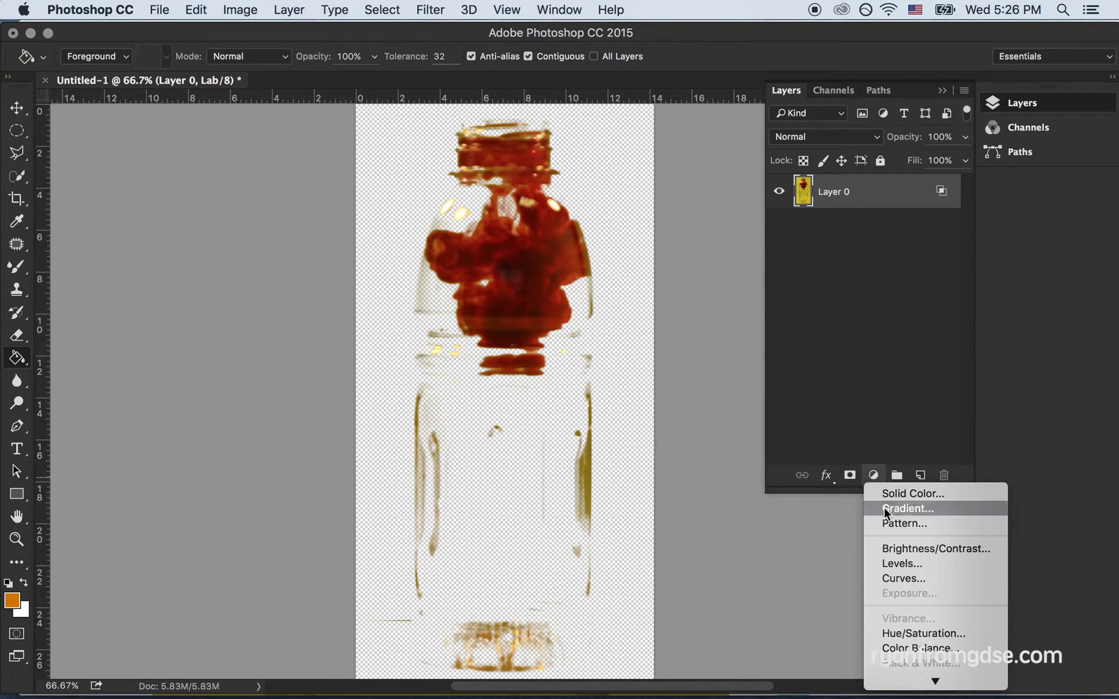
left_click(898, 578)
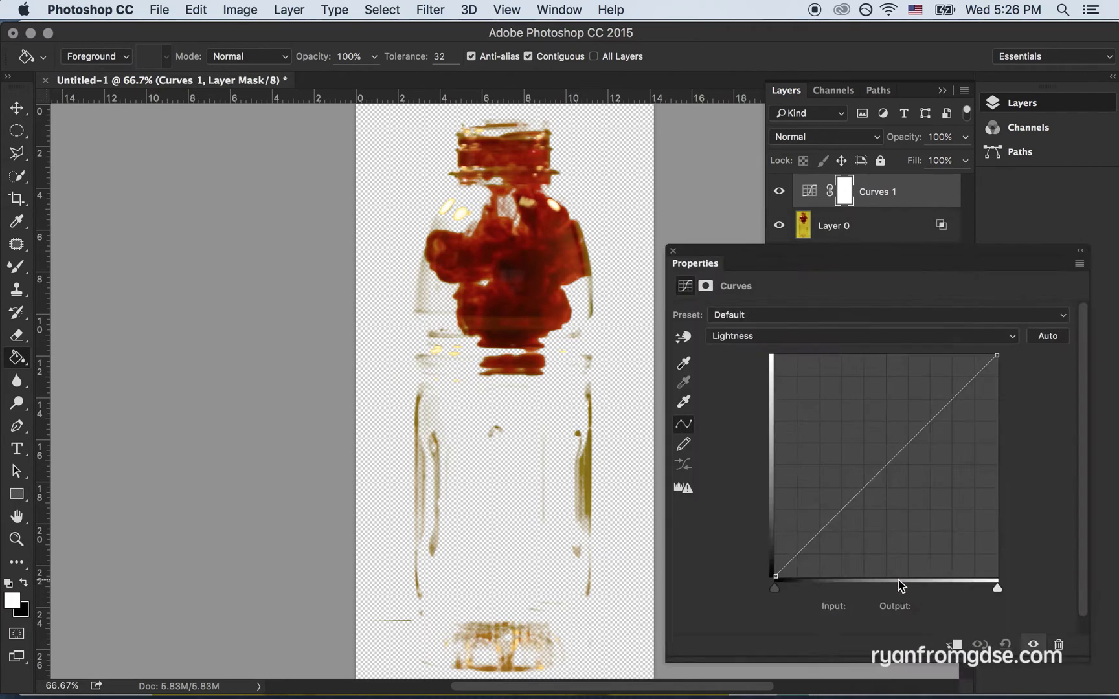
left_click(868, 334)
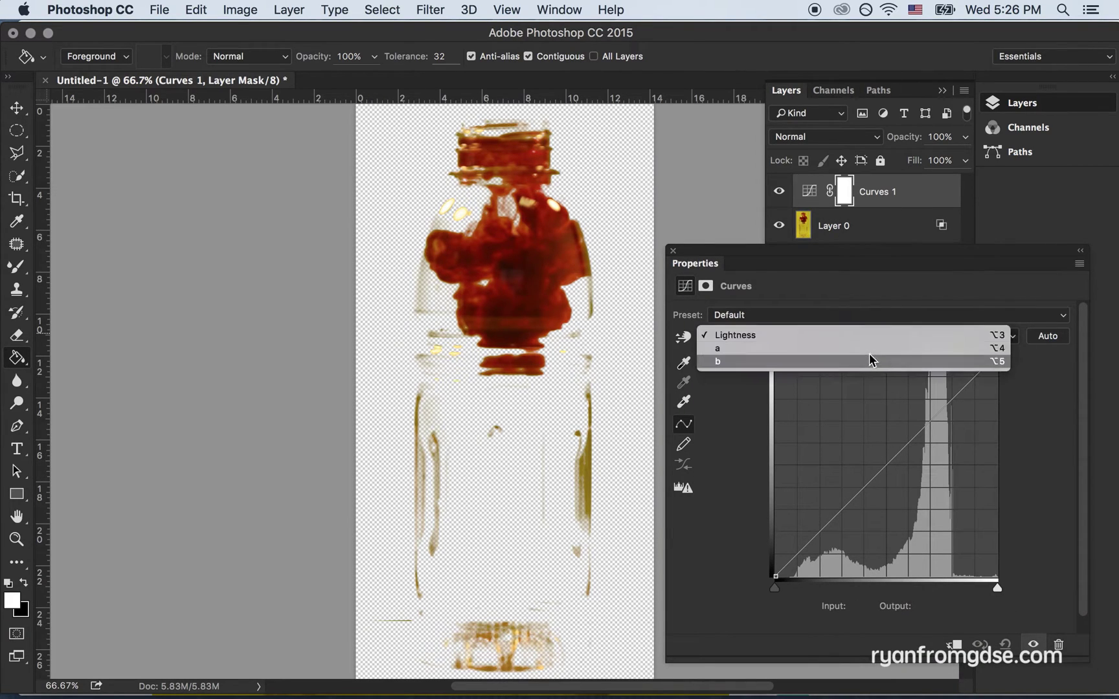
left_click(872, 362)
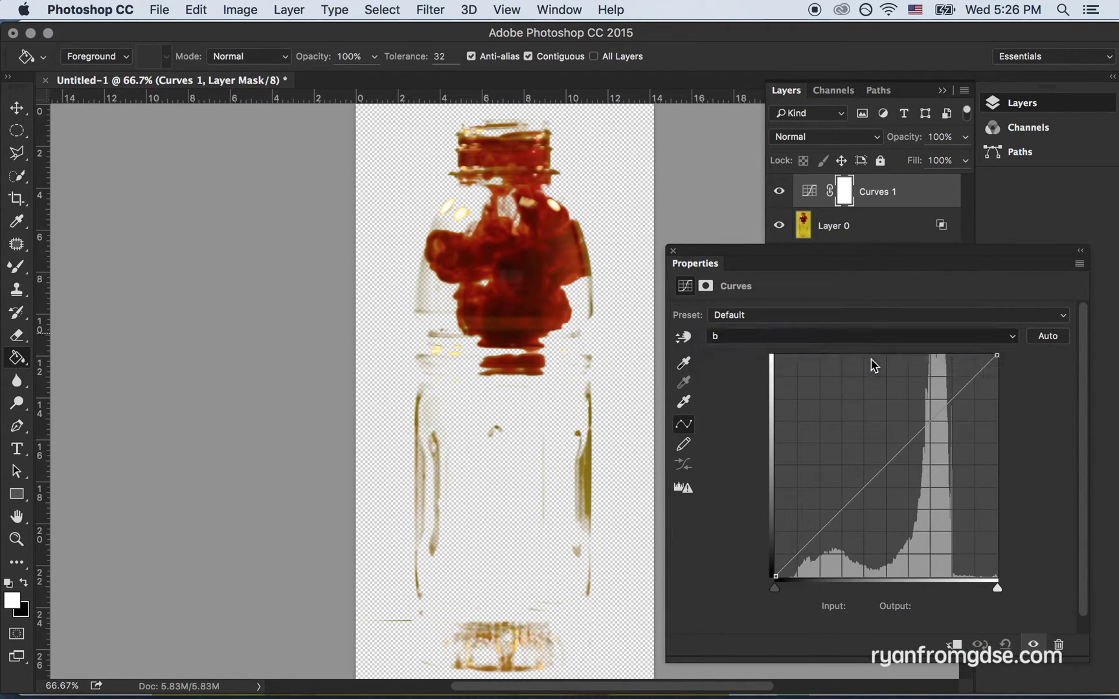
left_click(589, 465, "shift")
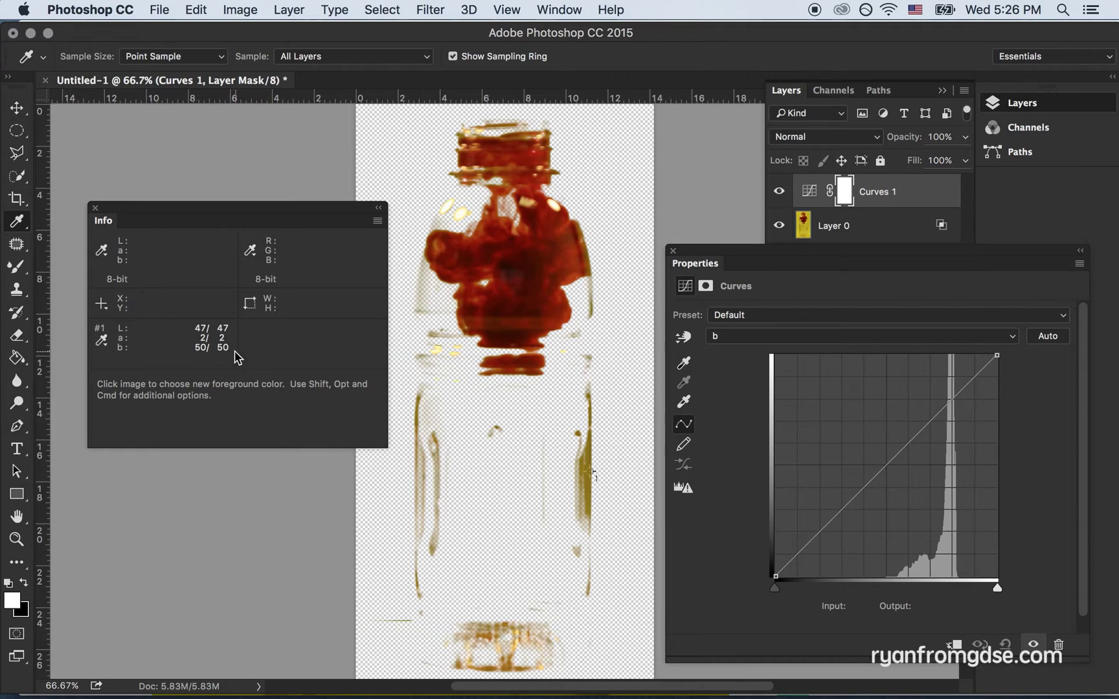
left_click_drag(590, 473, 587, 476)
left_click_drag(999, 356, 1002, 409)
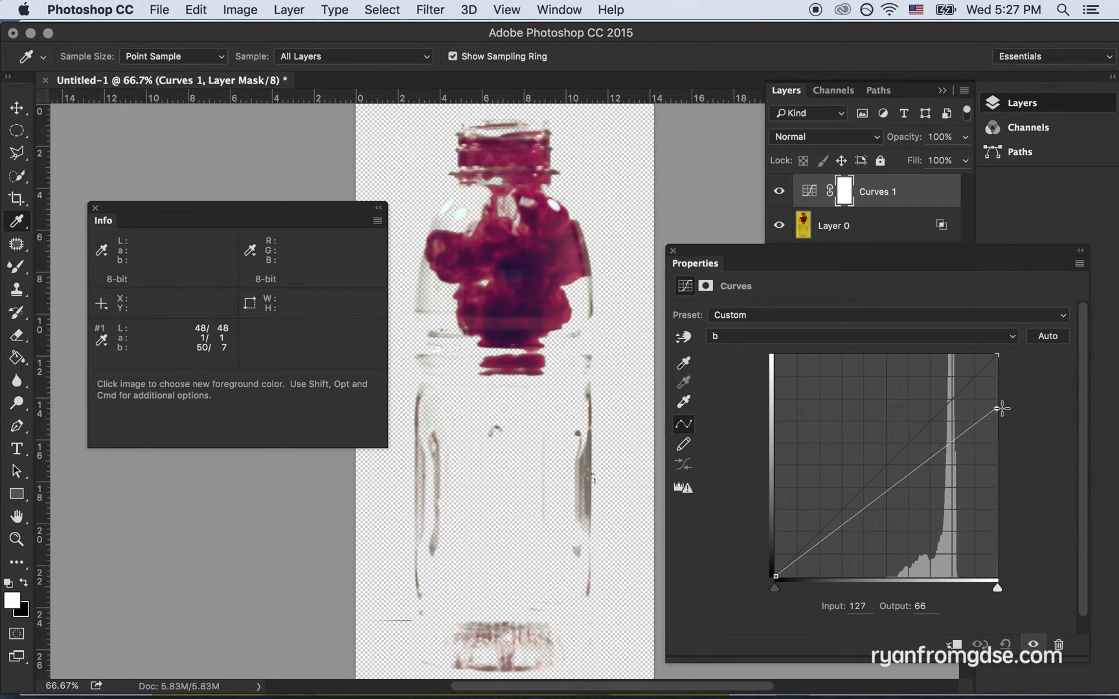
Step: Toggle Curves 1 off and on to compare the magenta ink with the original
left_click(673, 252)
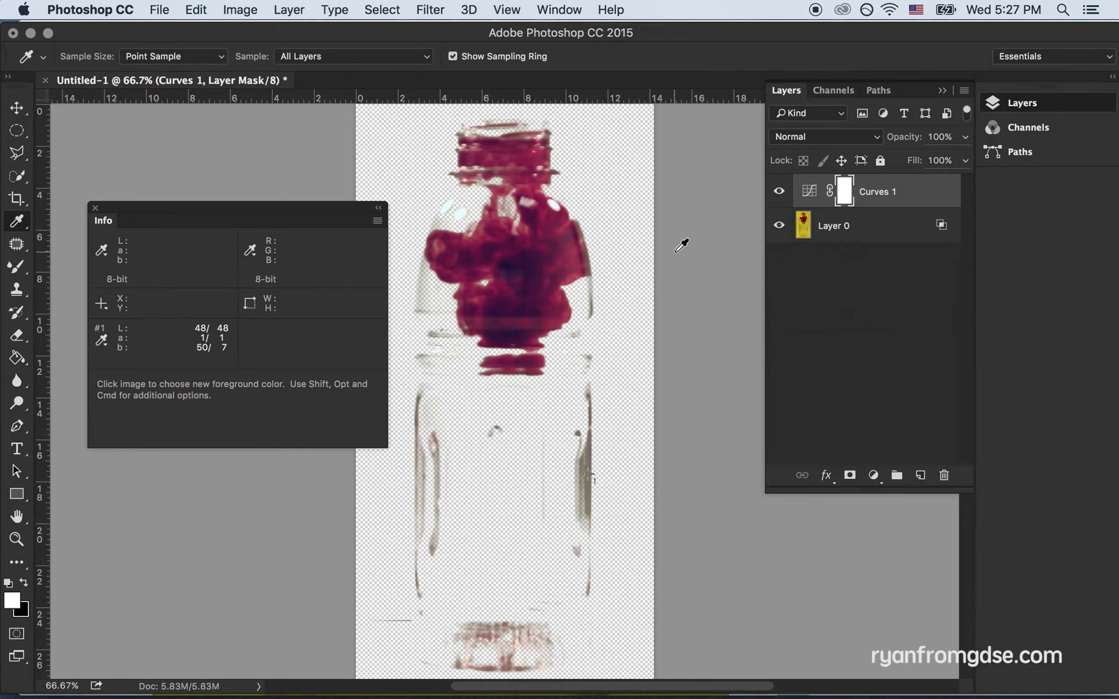
left_click(778, 193)
left_click(778, 193)
left_click(778, 193)
left_click(778, 193)
Step: Open the Blending Options for Curves 1 and move the dialog off the image
left_click(247, 14)
mouse_move(285, 9)
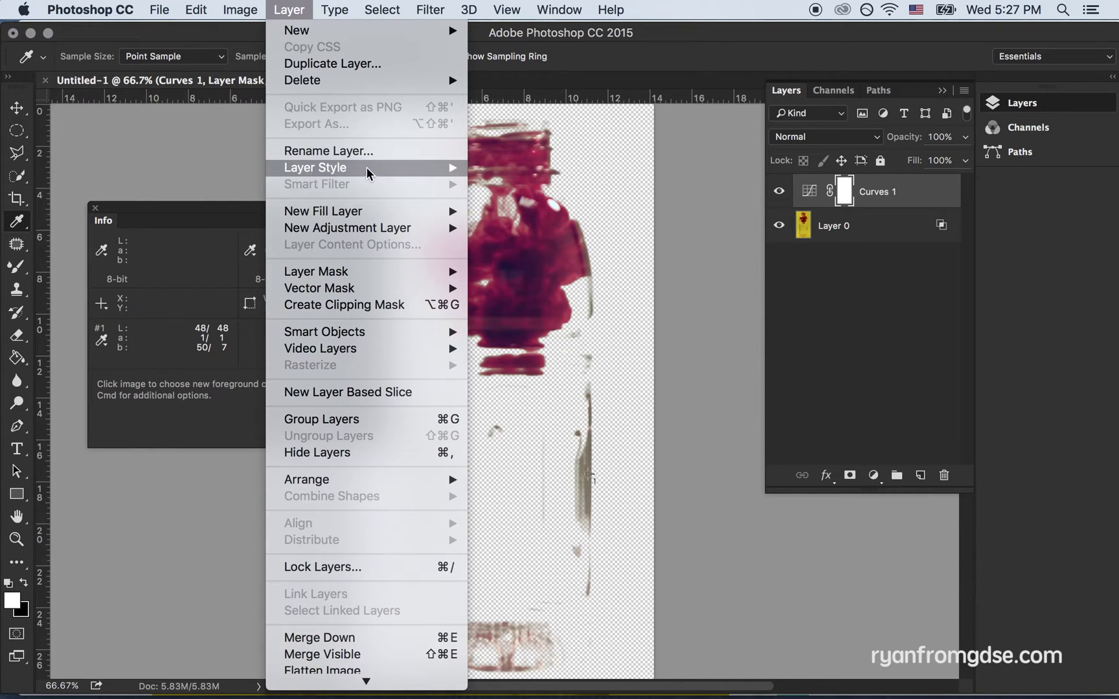
mouse_move(367, 170)
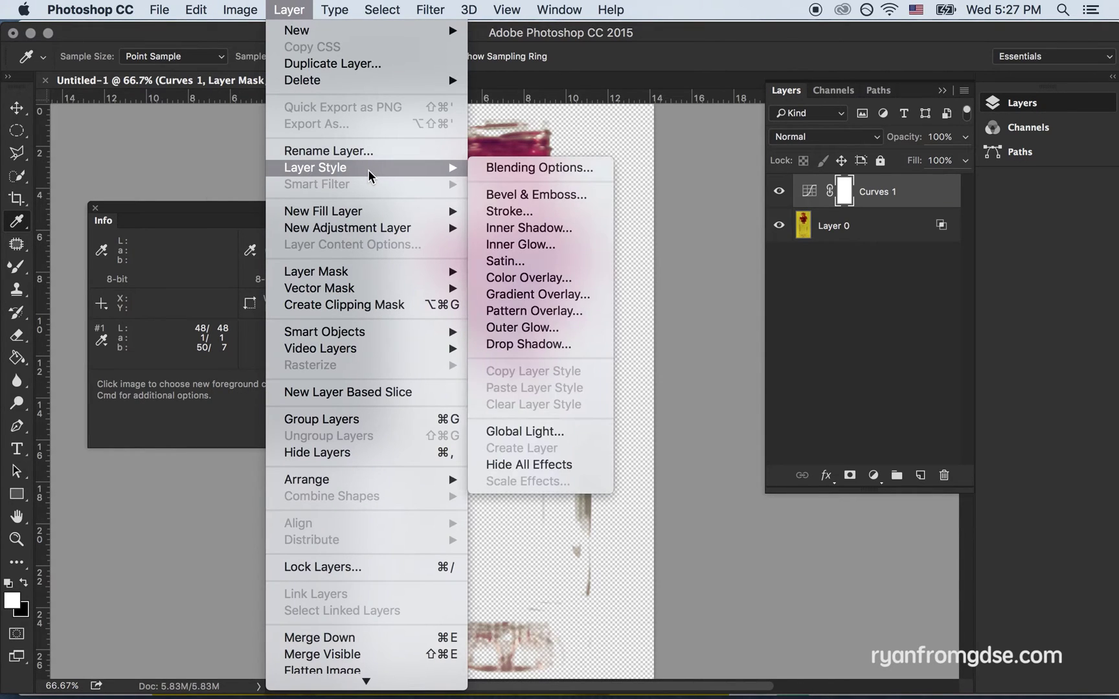
left_click(506, 171)
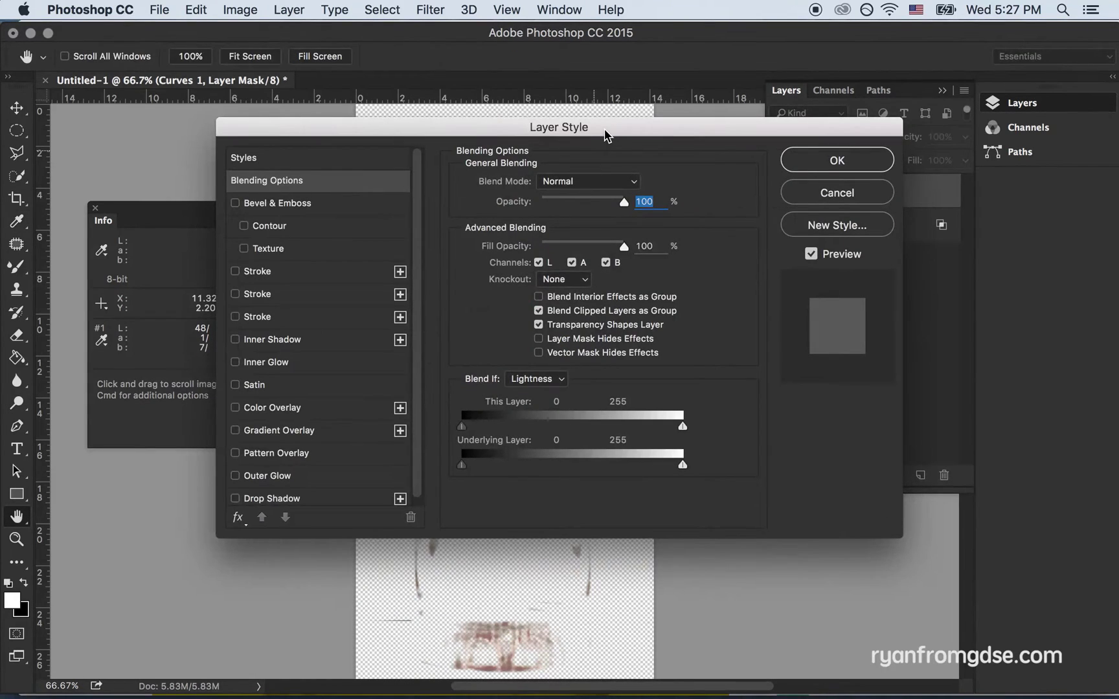
left_click_drag(608, 135, 443, 272)
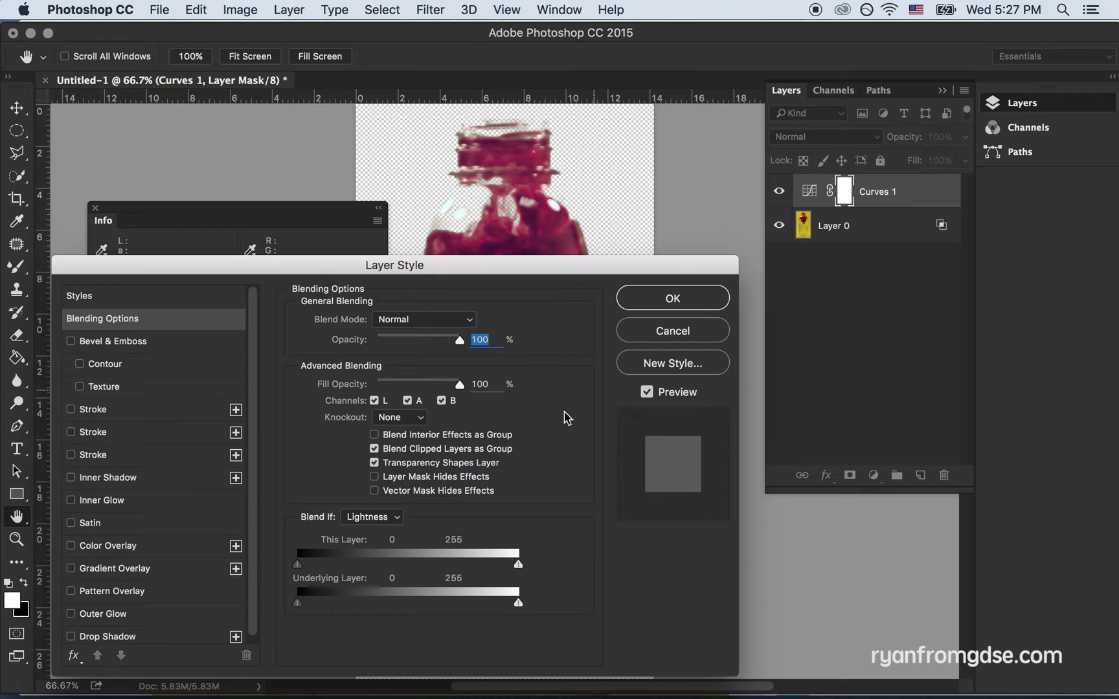
Step: Set Blend If to the a channel with the Underlying Layer slider split to 130/153
left_click(372, 518)
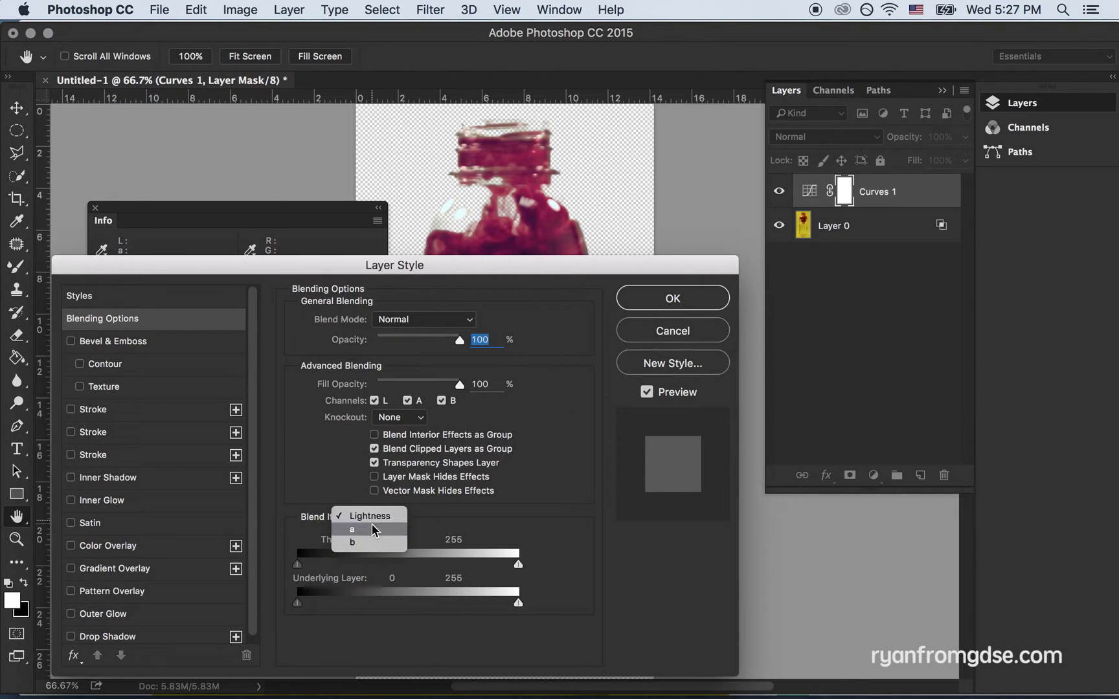
left_click(372, 530)
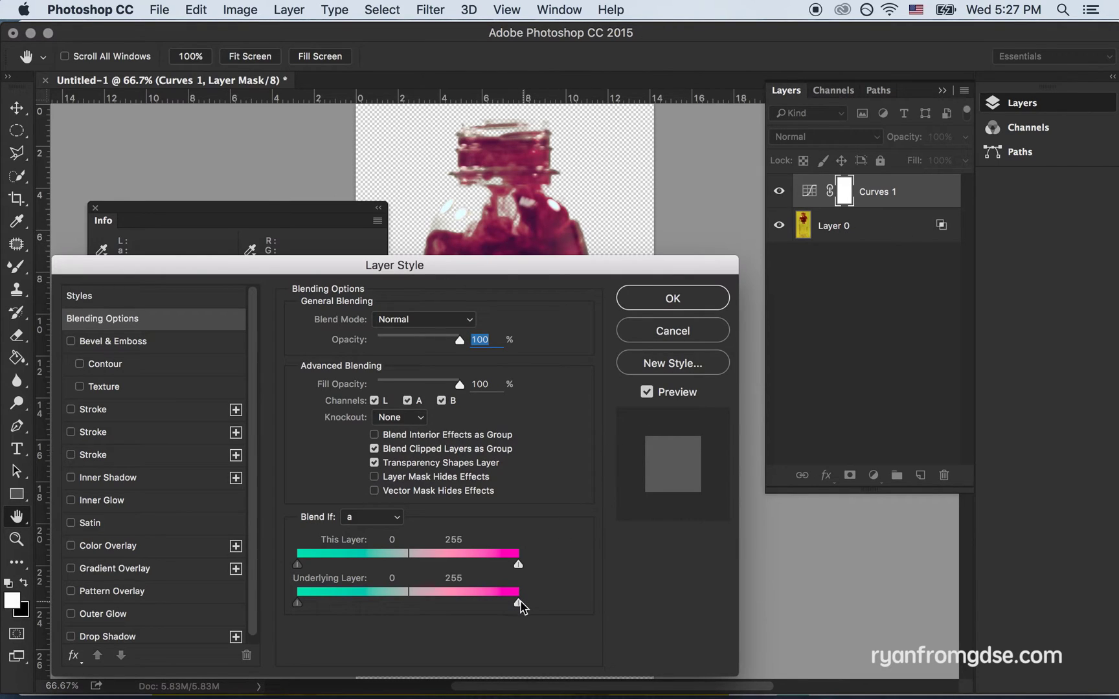
left_click_drag(520, 607, 451, 609)
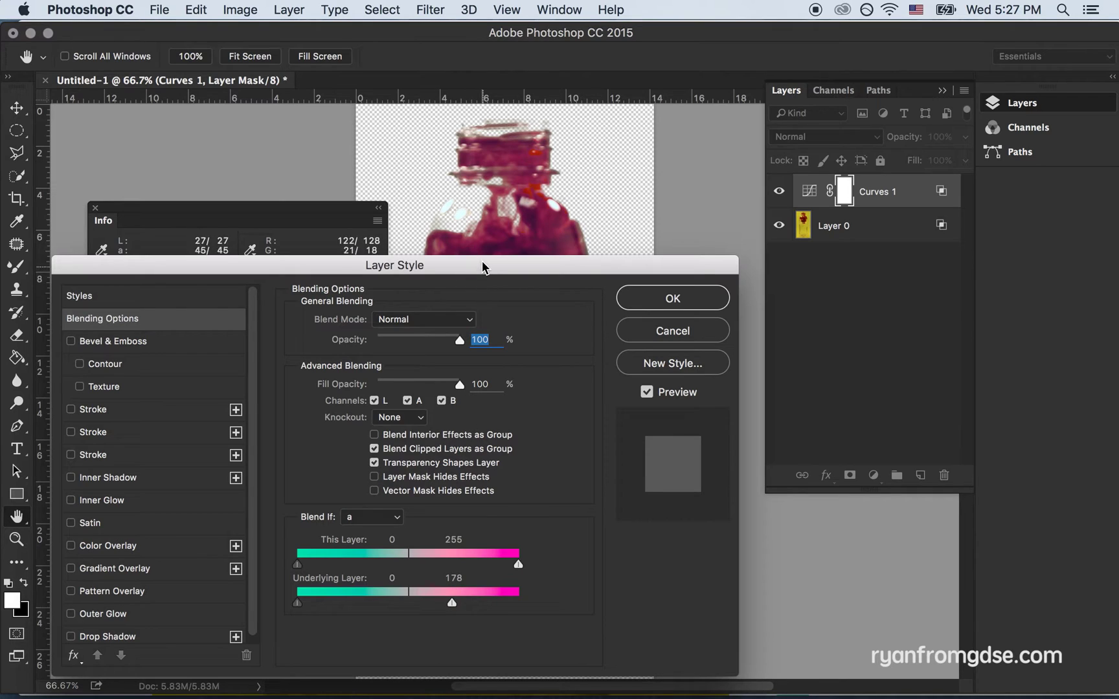
left_click_drag(483, 266, 1011, 220)
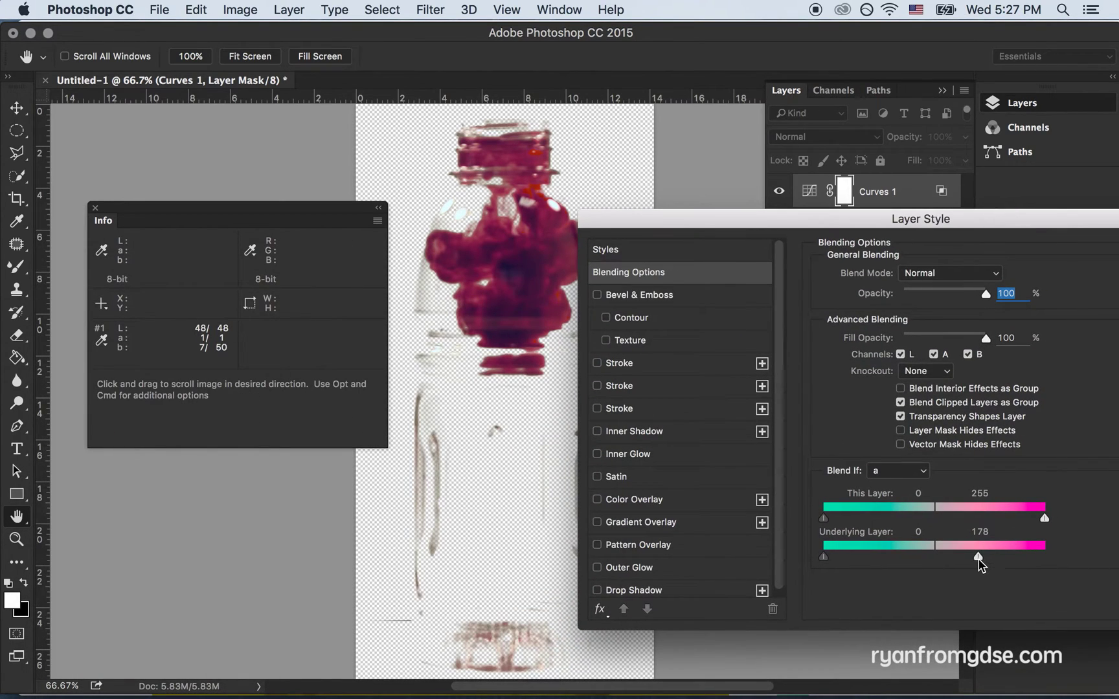
mouse_move(980, 563)
left_mouse_down()
mouse_move(1088, 575)
mouse_move(935, 561)
mouse_move(972, 560)
mouse_move(947, 560)
mouse_move(959, 562)
left_mouse_up()
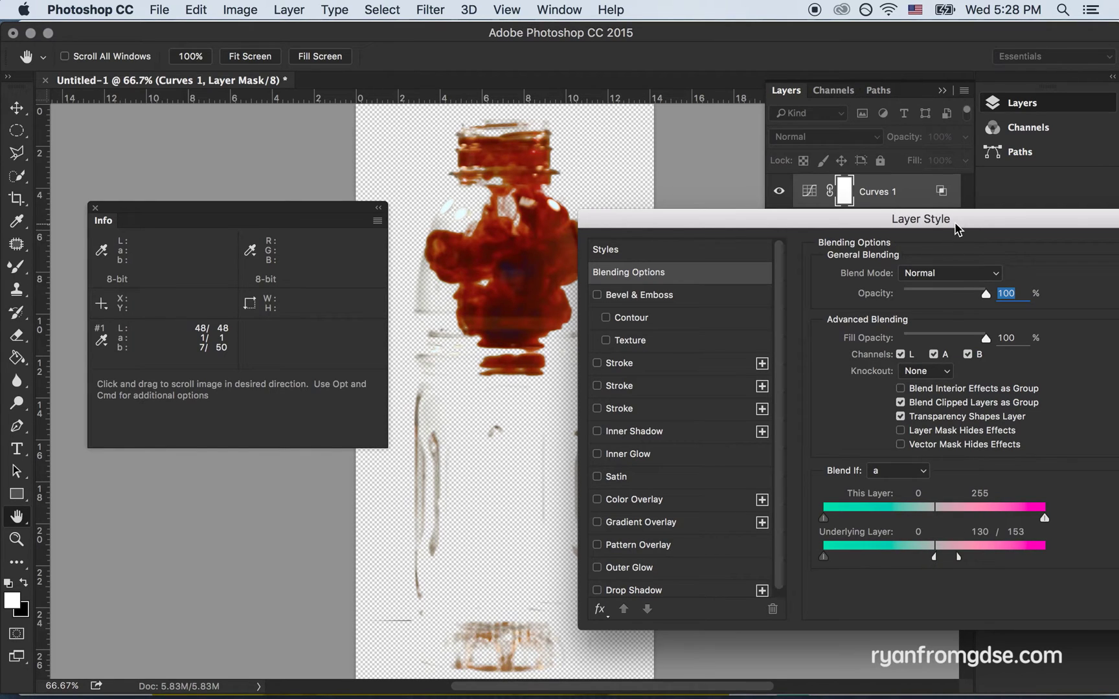
left_click_drag(957, 228, 872, 223)
key("Return")
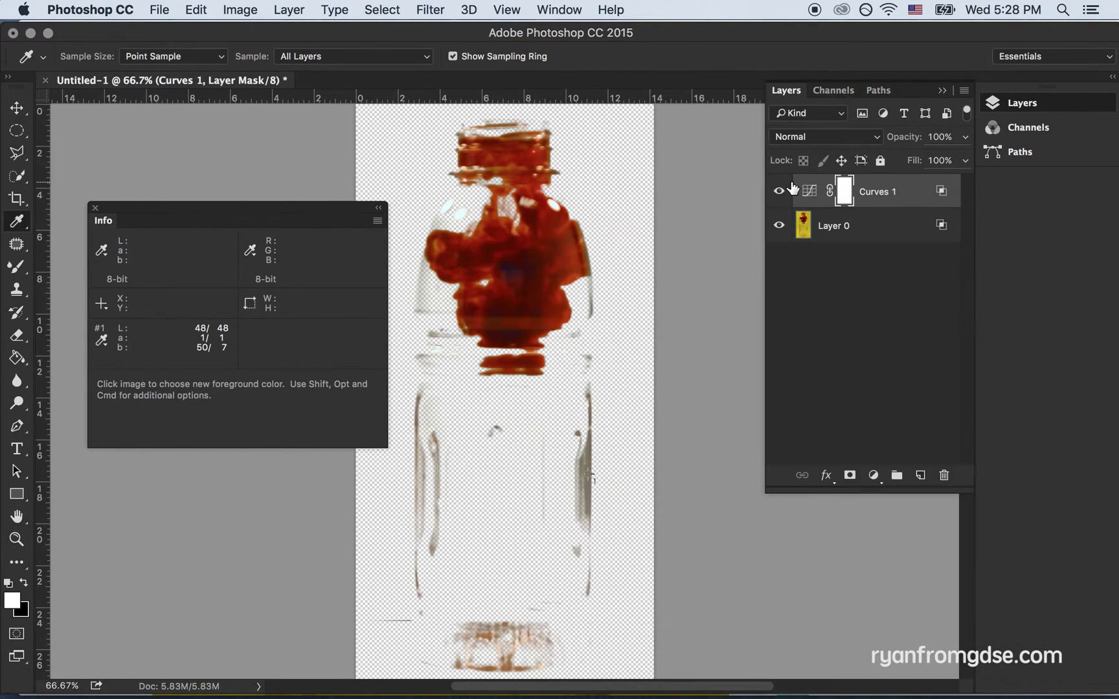
Step: Recheck Curves 1 on and off with the new Blend If, then close the bottle document
left_click(778, 195)
left_click(778, 194)
left_click(778, 194)
left_click(778, 194)
left_click(45, 81)
Step: Close the Photoshop document without saving and bring Chrome to the front
left_click(520, 265)
mouse_move(406, 697)
left_click(505, 675)
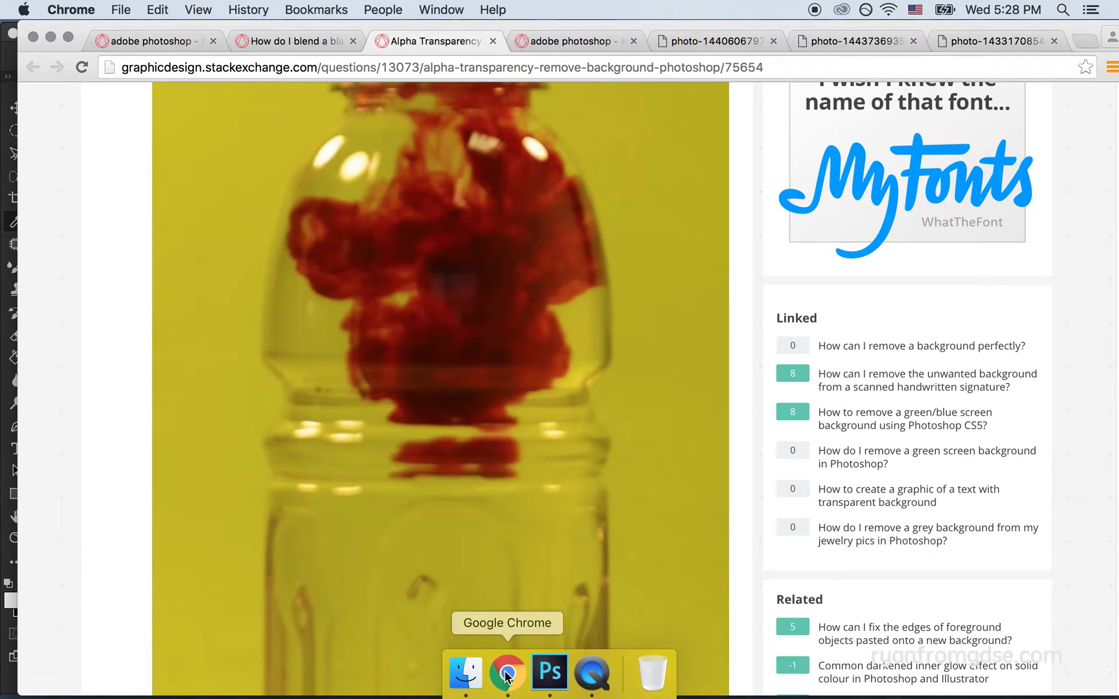
Step: Show the 'superimpose image on all dark areas' question and scroll through its watercolor portrait
left_click(578, 44)
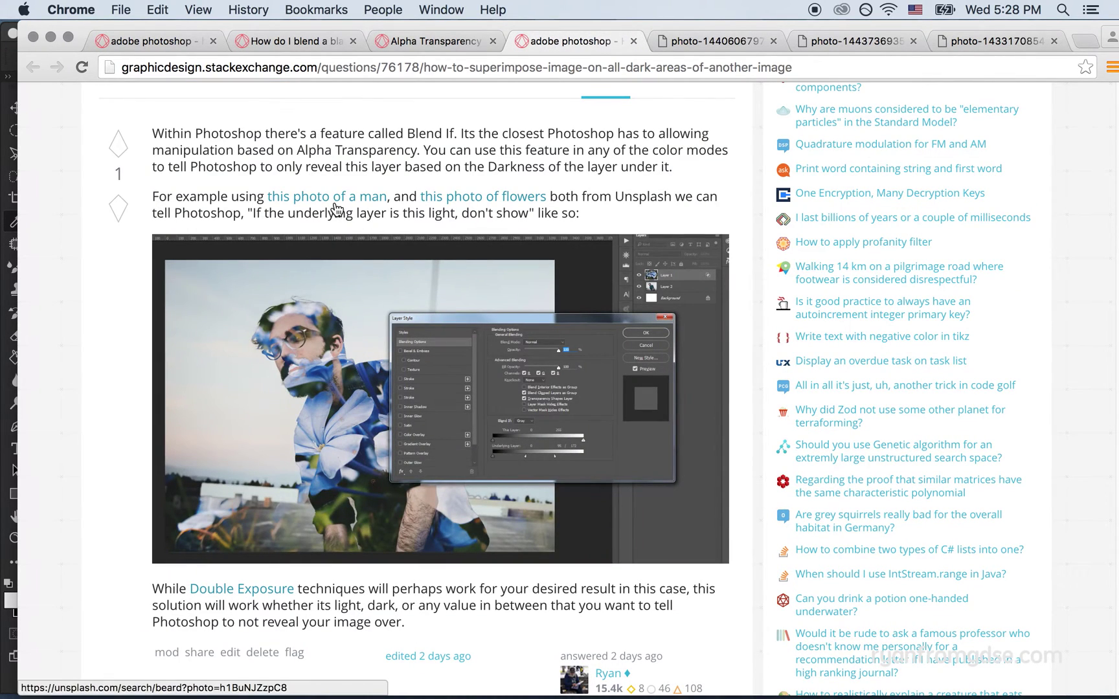
scroll(336, 210, "up", 10)
scroll(336, 210, "up", 7)
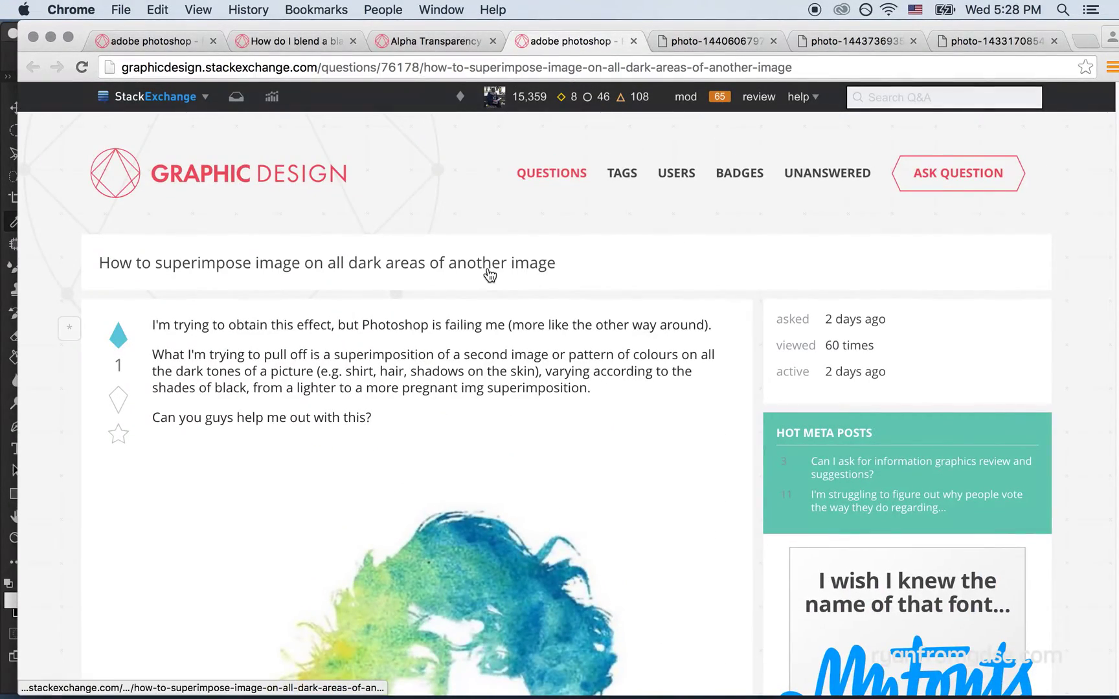
scroll(489, 276, "down", 5)
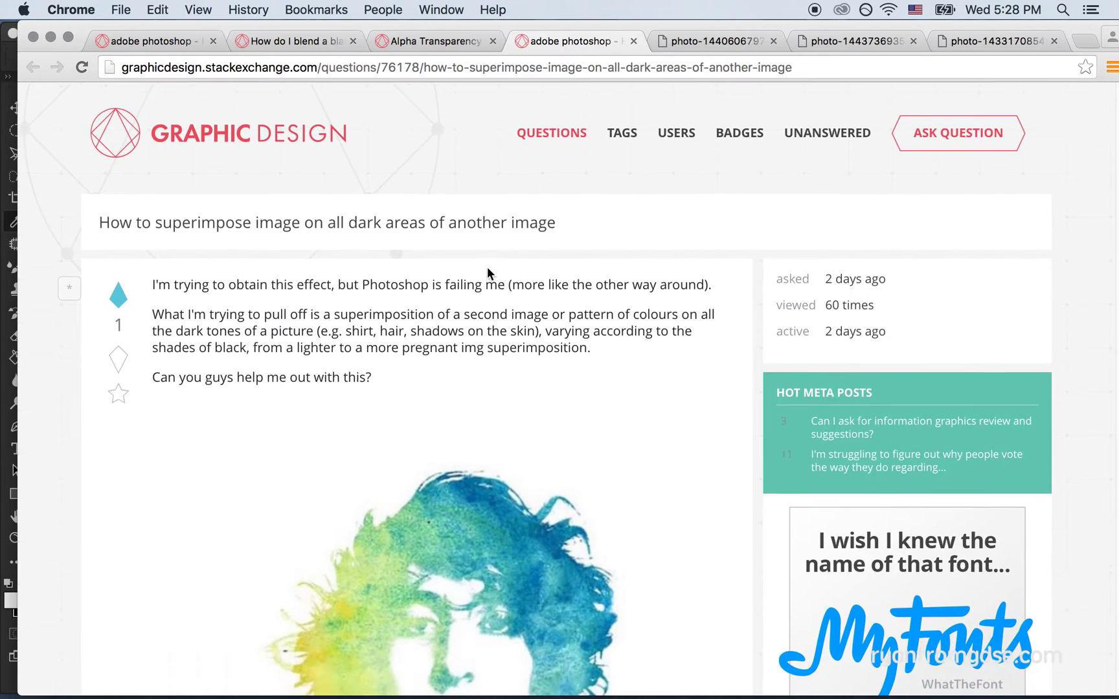
scroll(487, 269, "down", 3)
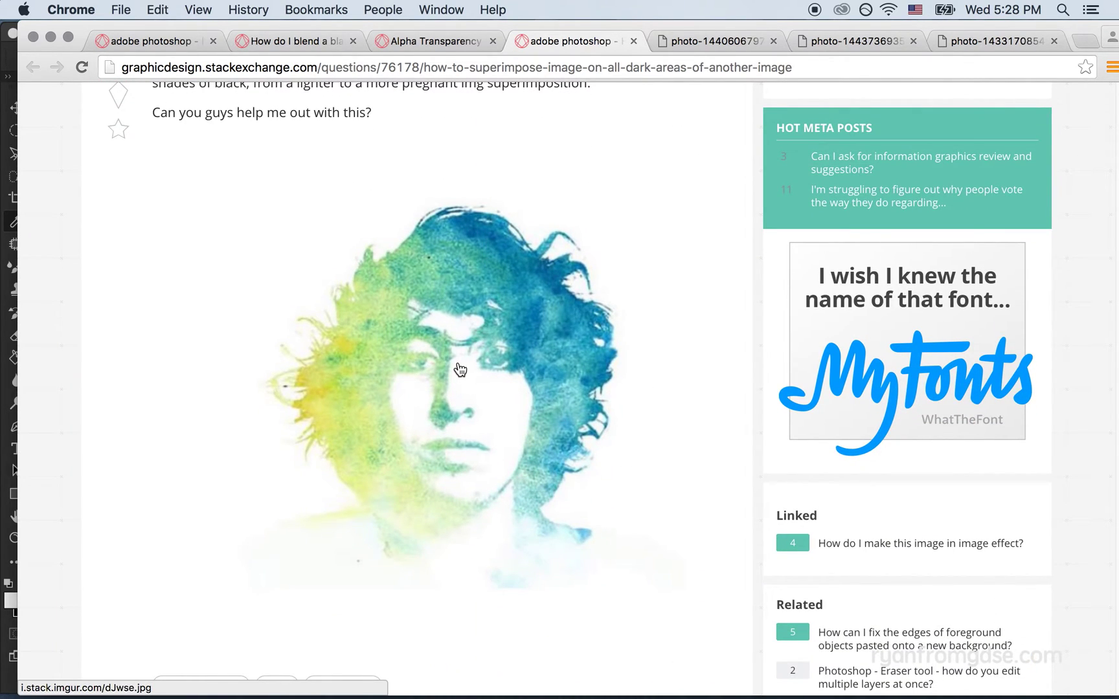
scroll(459, 369, "up", 3)
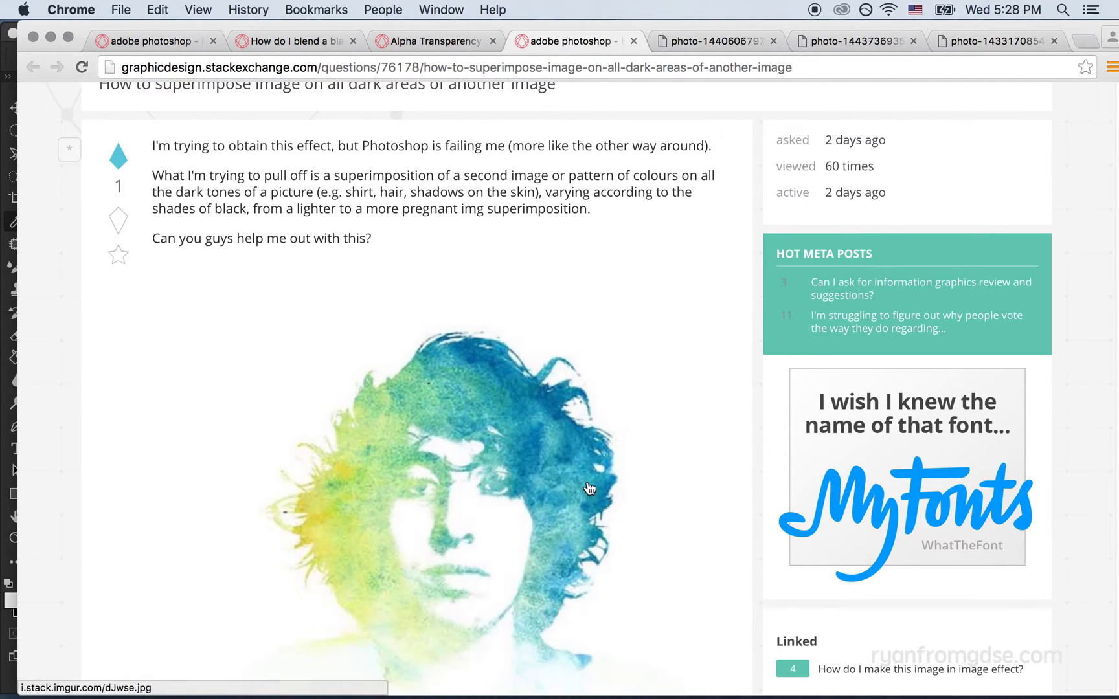
mouse_move(583, 680)
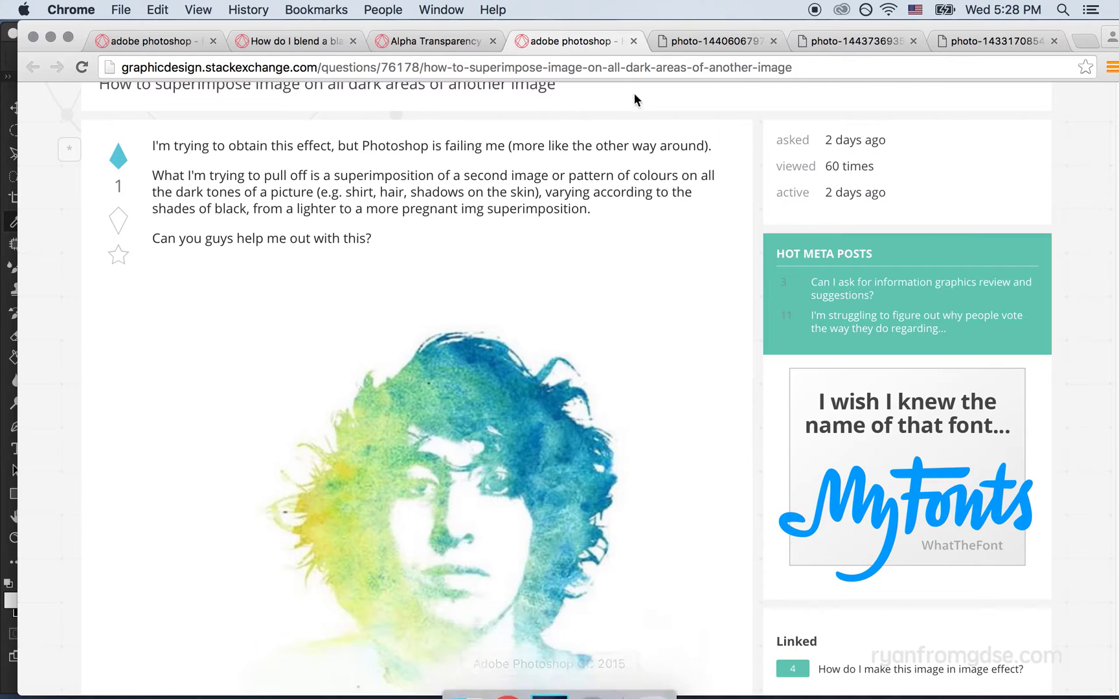
Step: Copy the Unsplash blue flowers photo and paste it into a new Photoshop document
left_click(684, 41)
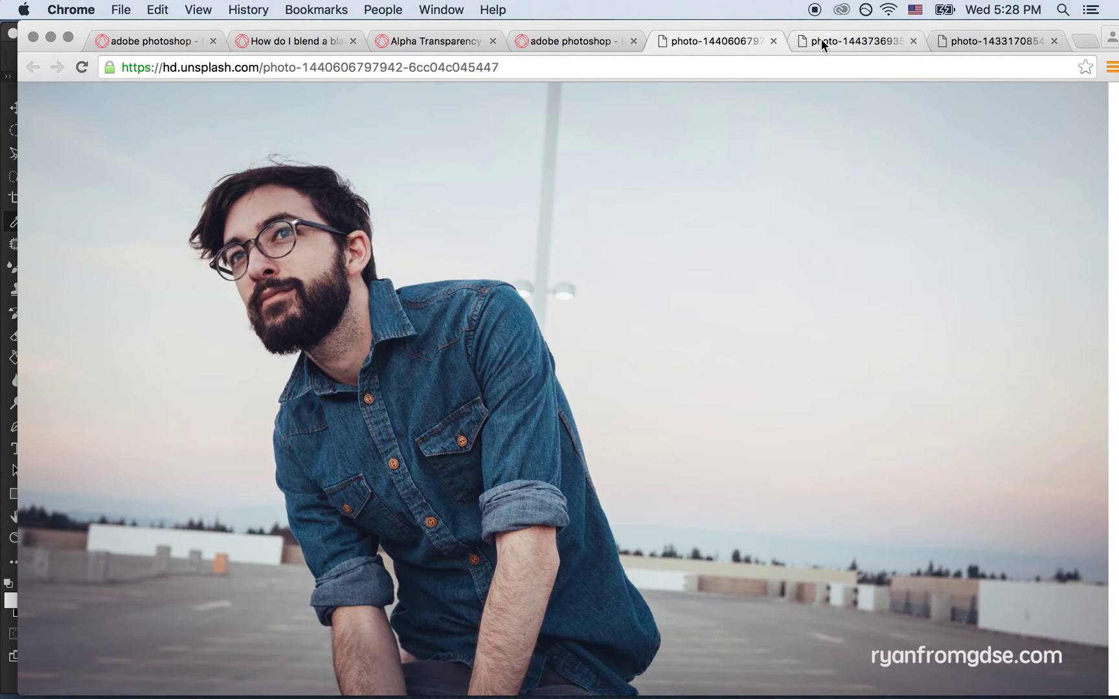
left_click(821, 40)
right_click(584, 262)
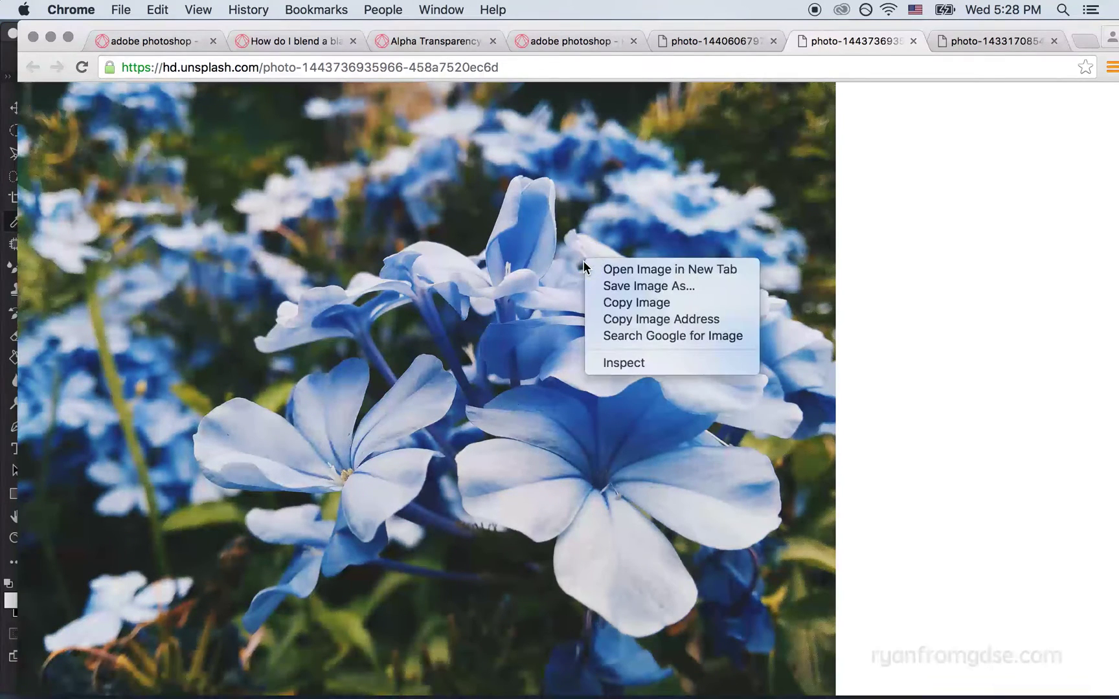
left_click(605, 300)
mouse_move(511, 683)
left_click(550, 672)
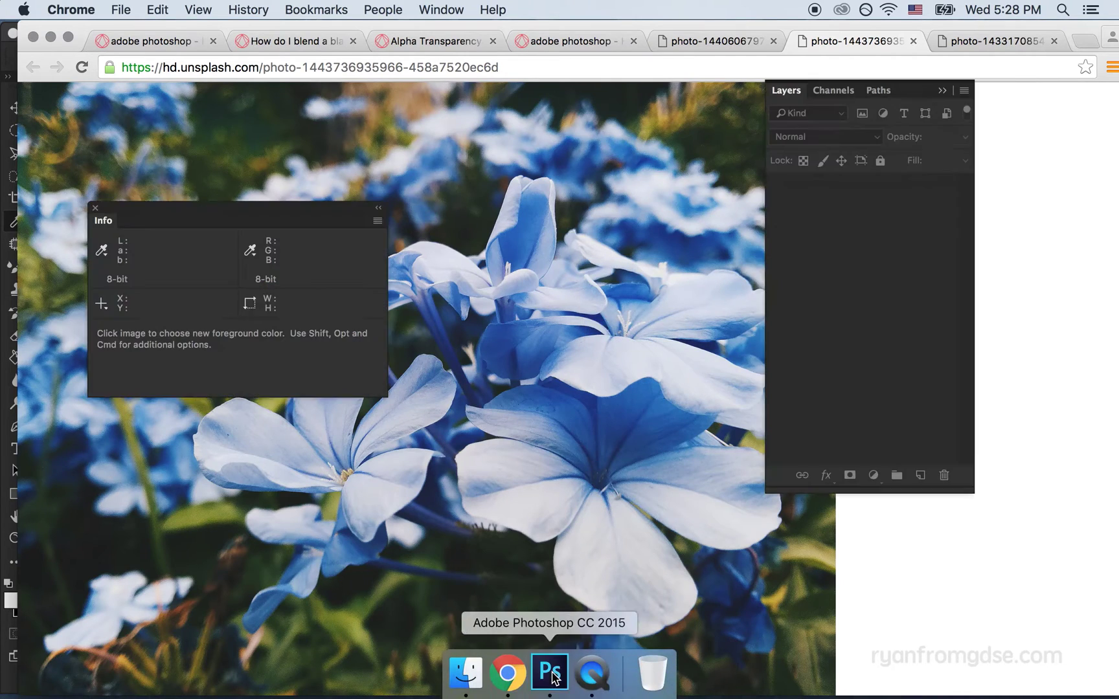
key("super+n")
key("Return")
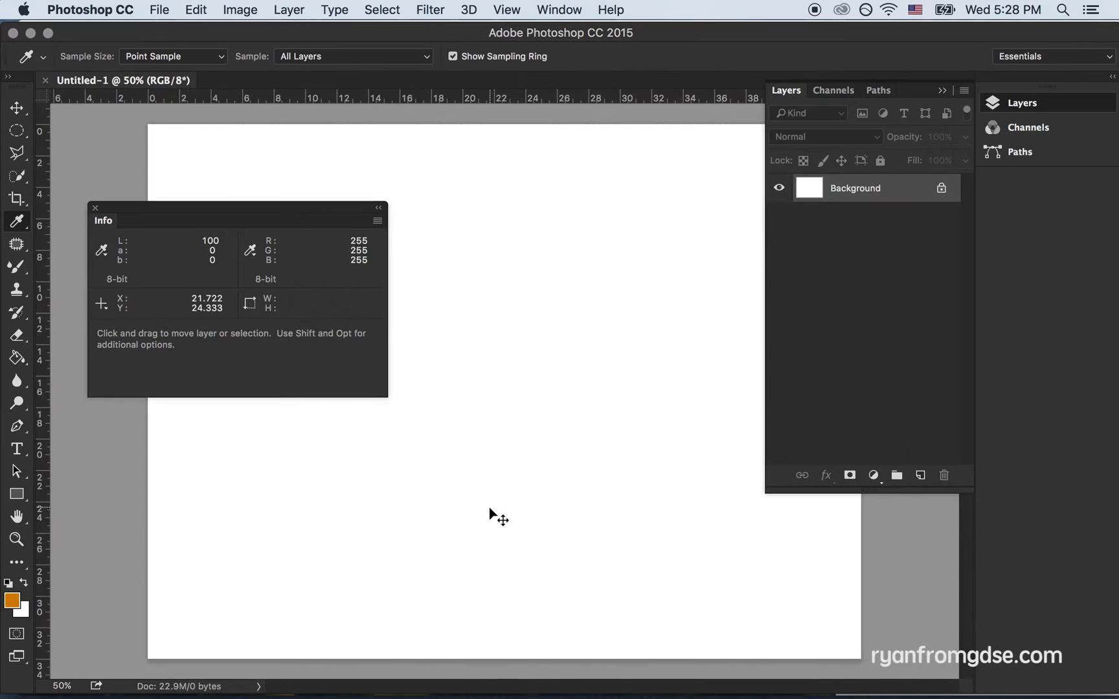
key("super+v")
Step: Copy the bearded man photo from its Unsplash tab and return to Photoshop
left_click(495, 680)
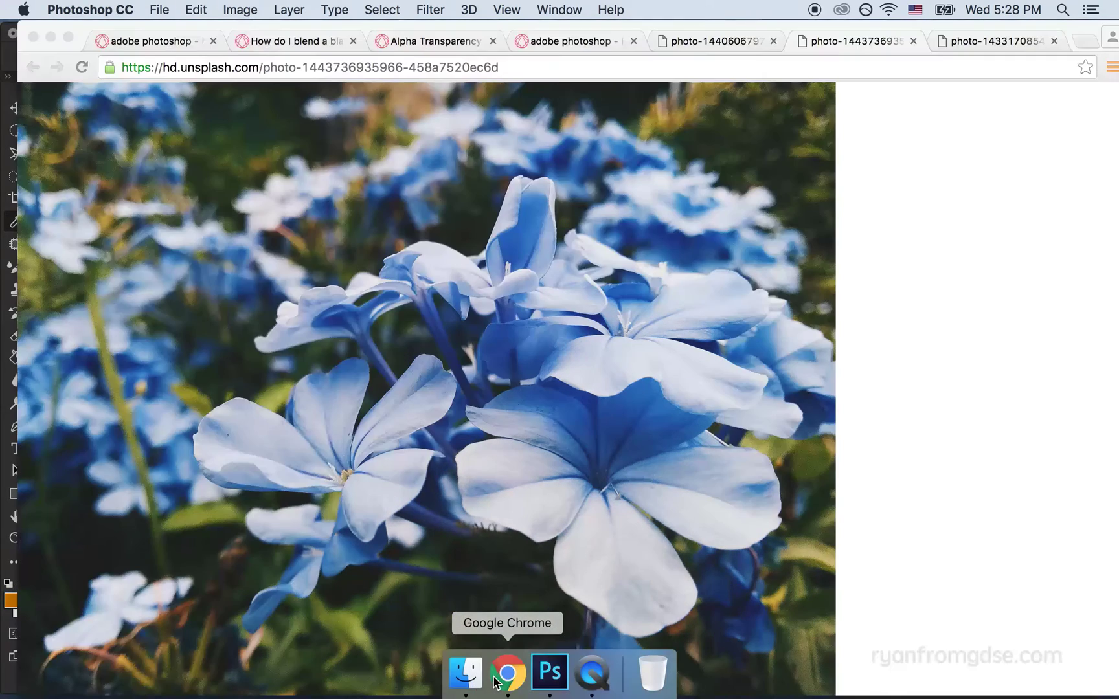
left_click(707, 43)
right_click(620, 233)
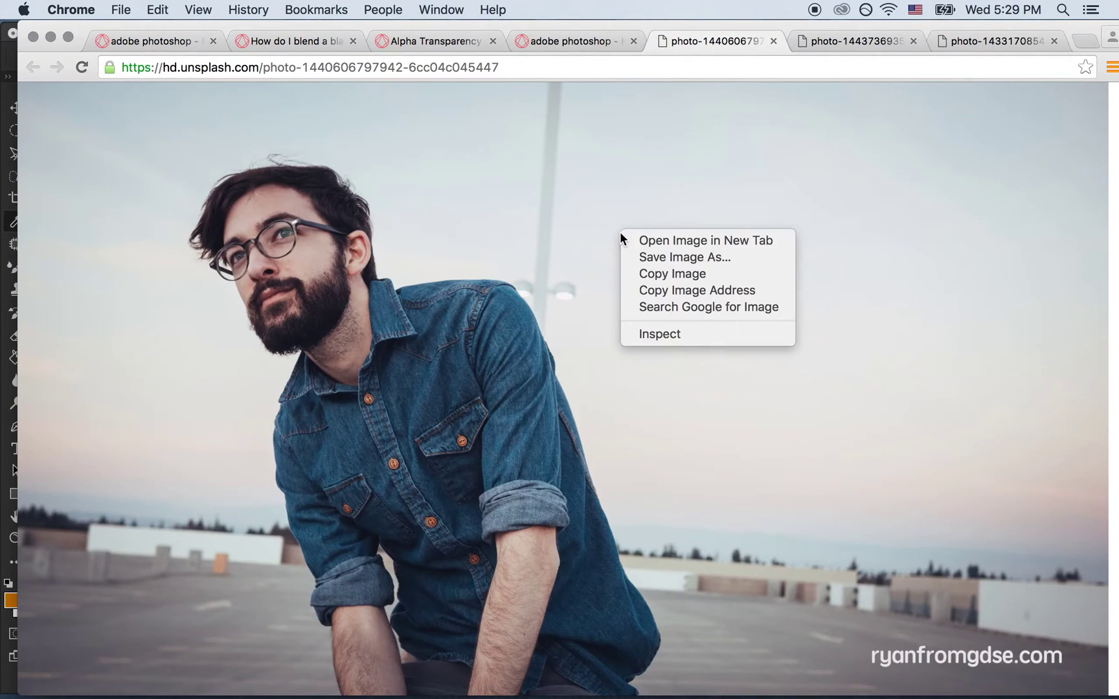
left_click(649, 272)
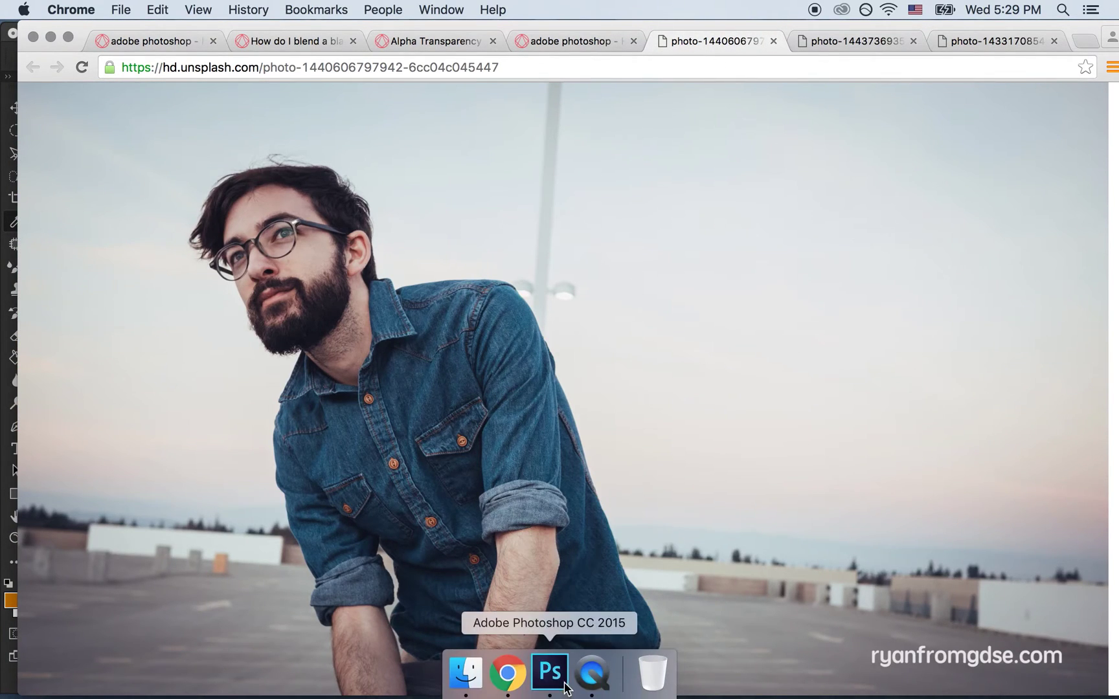
left_click(561, 686)
Step: Paste the man photo and rename the layers 'Guy' and 'Flower'
key("cmd+v")
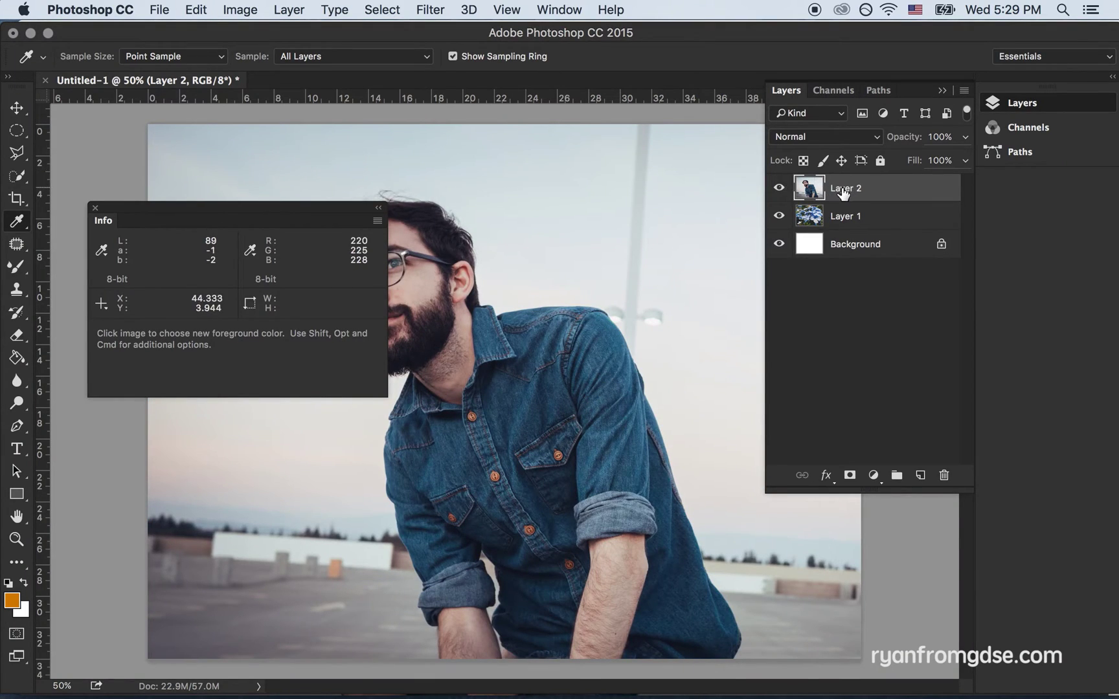
double_click(846, 188)
type("Guy")
key("Return")
double_click(852, 217)
type("Flower")
key("Return")
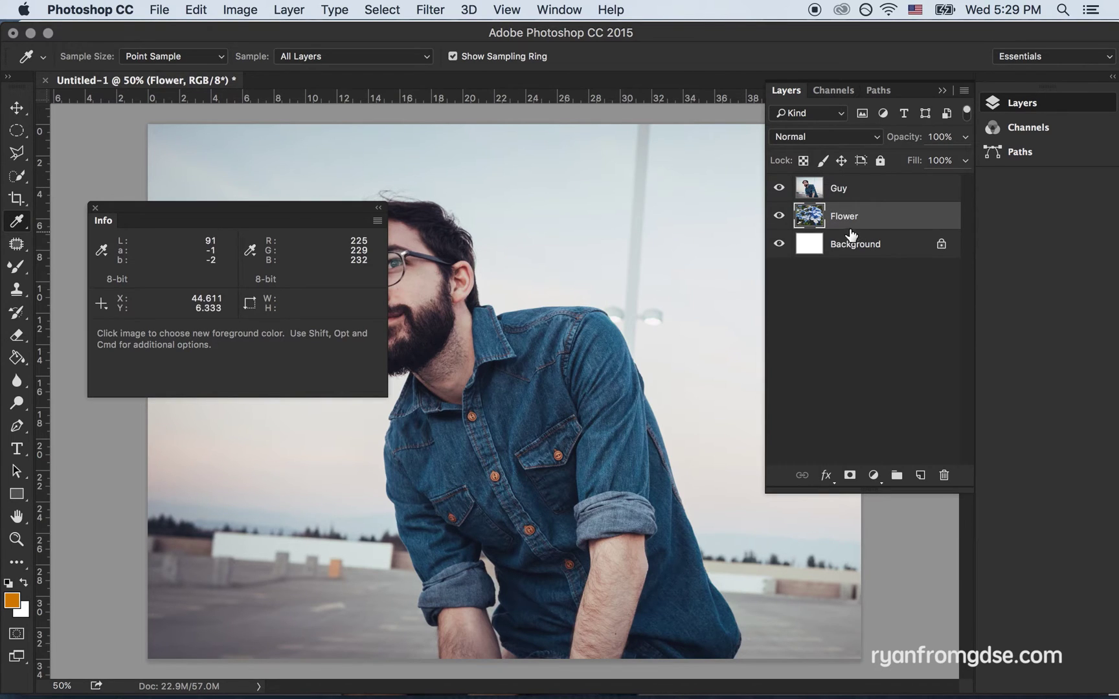
Step: Move the Flower layer above Guy and toggle its visibility off and on
left_click_drag(850, 222, 850, 189)
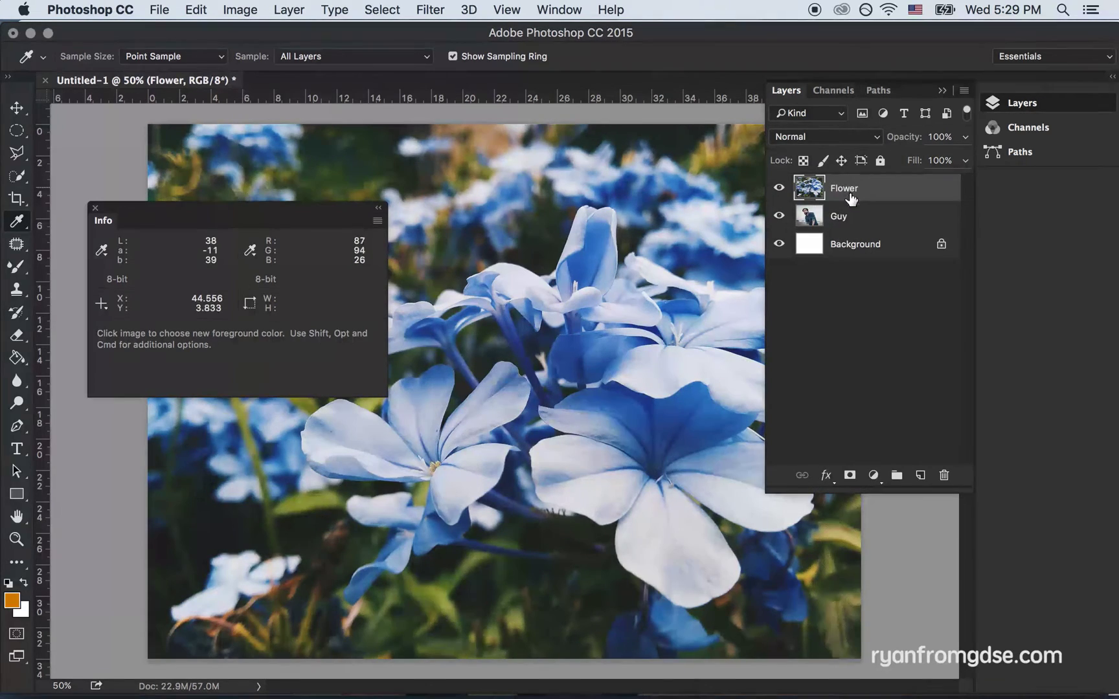
left_click(779, 188)
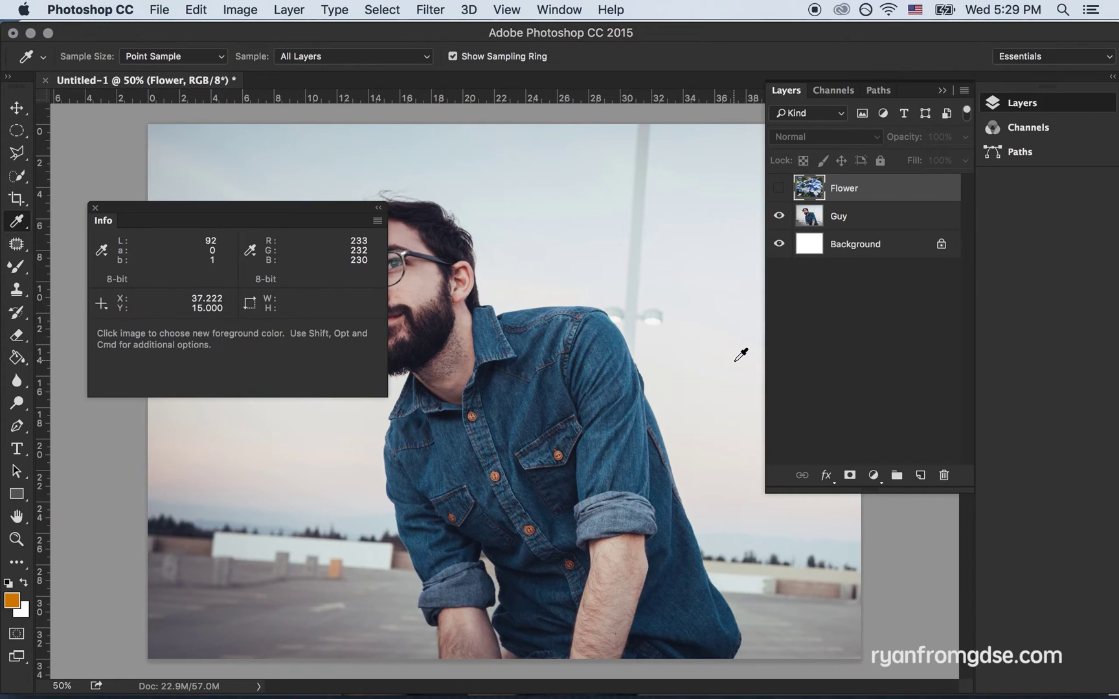
left_click(779, 188)
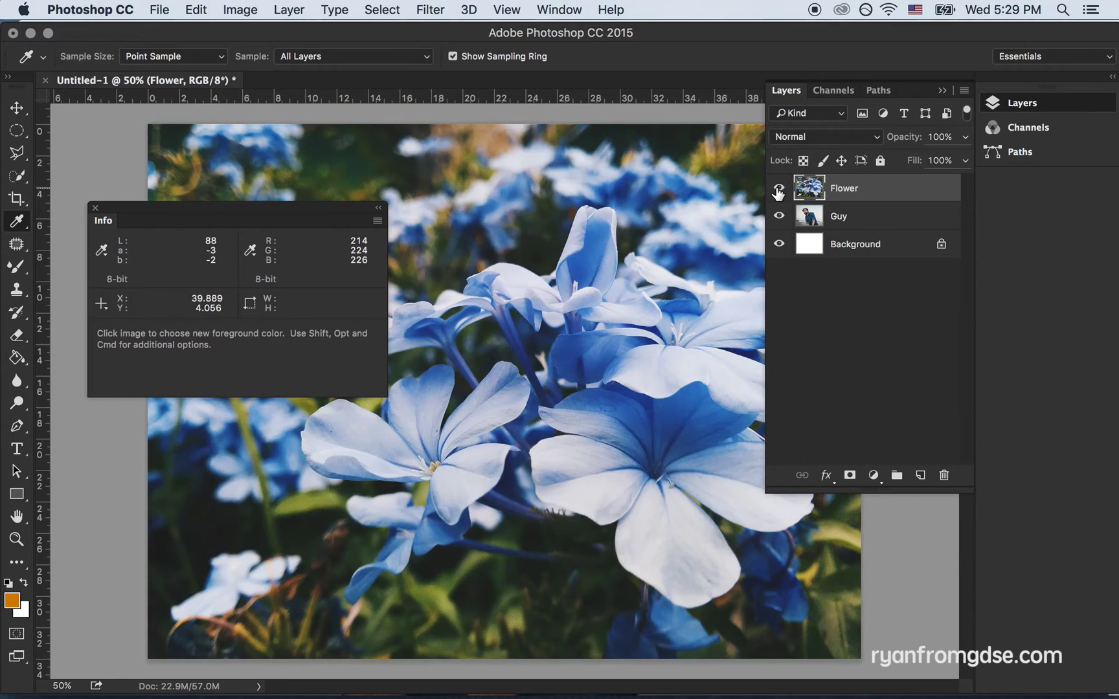
Step: Give the Flower layer an underlying Blend If of 0/171 and 75% opacity
left_click(288, 9)
mouse_move(372, 169)
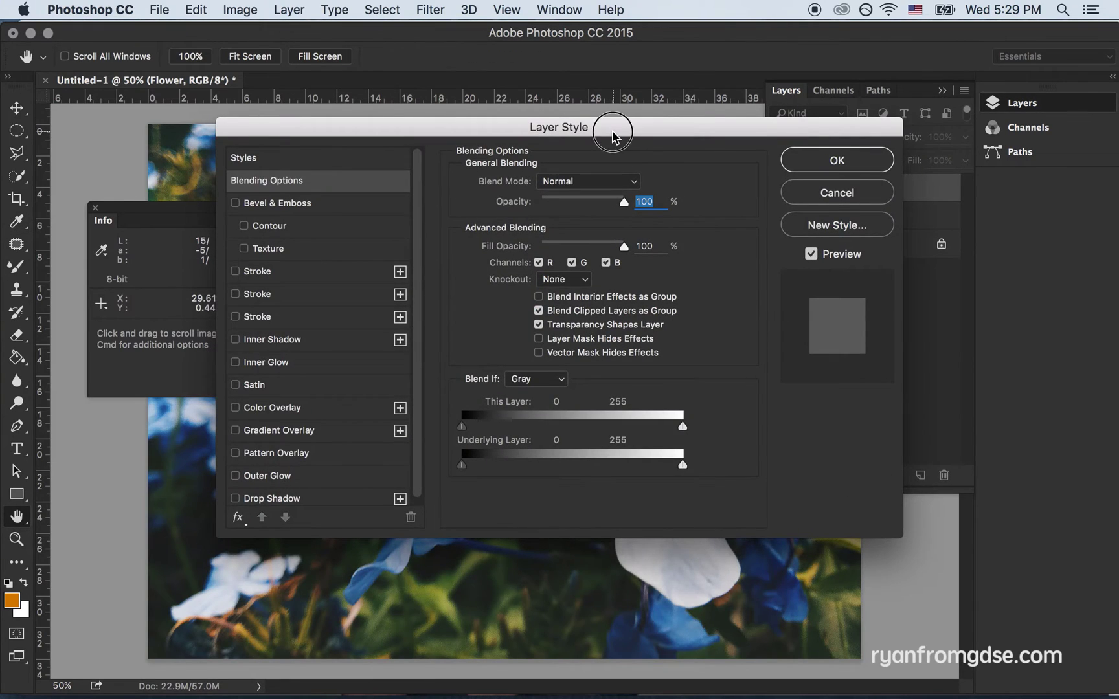
left_click_drag(612, 129, 899, 239)
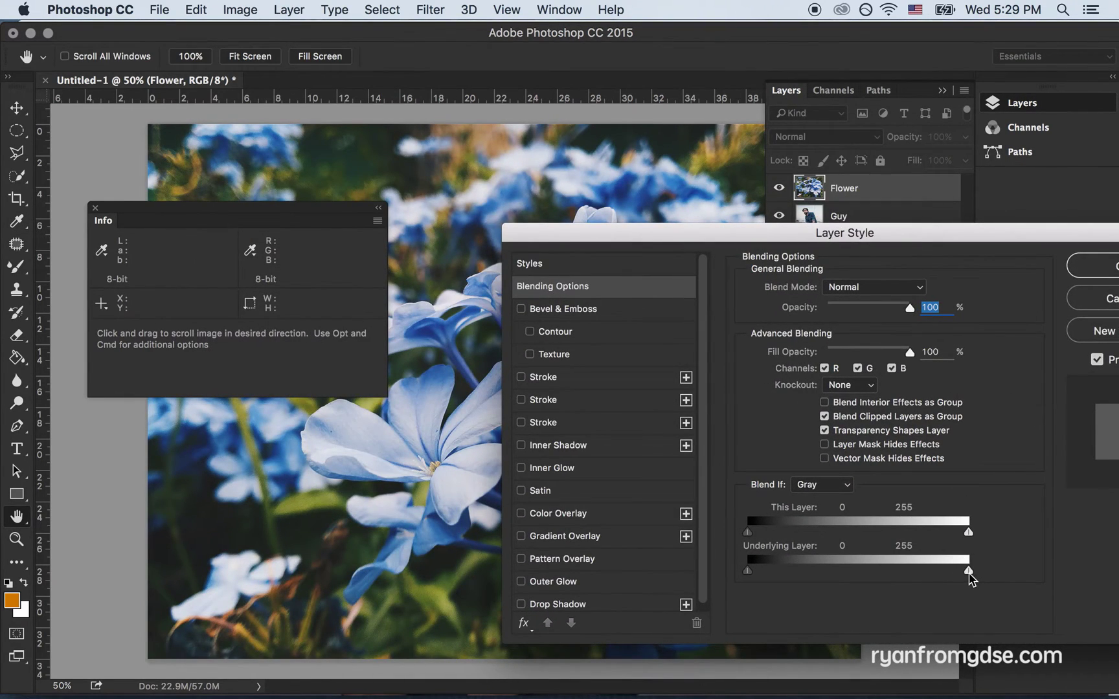
left_click_drag(969, 577, 897, 571)
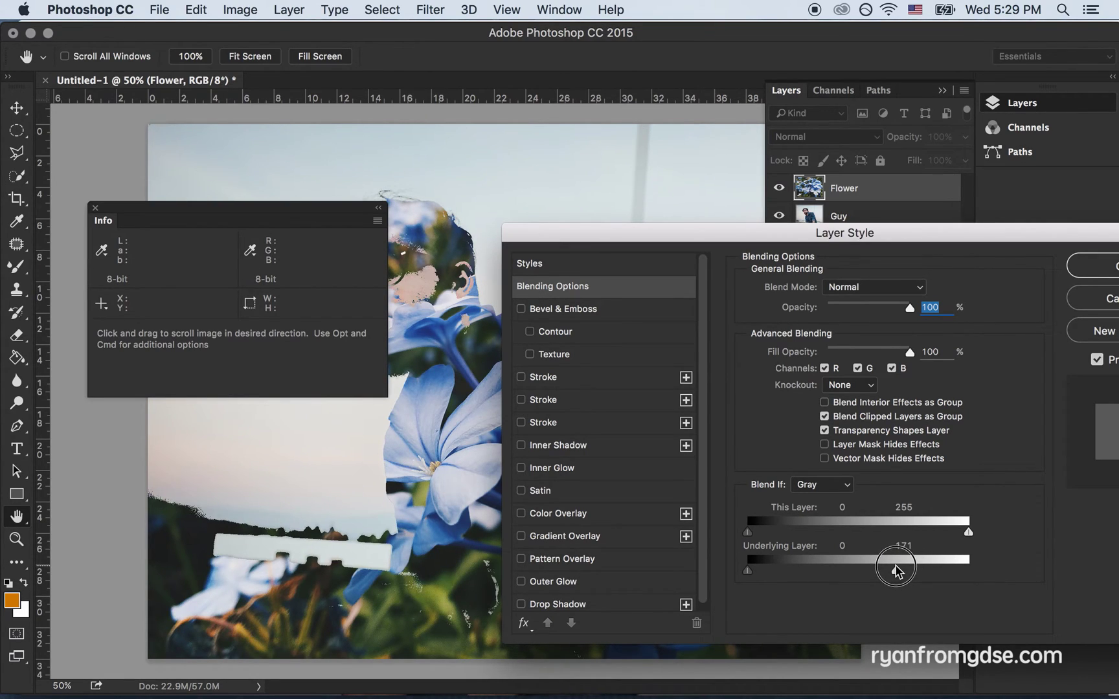
left_click(96, 208)
left_click_drag(898, 571, 735, 567)
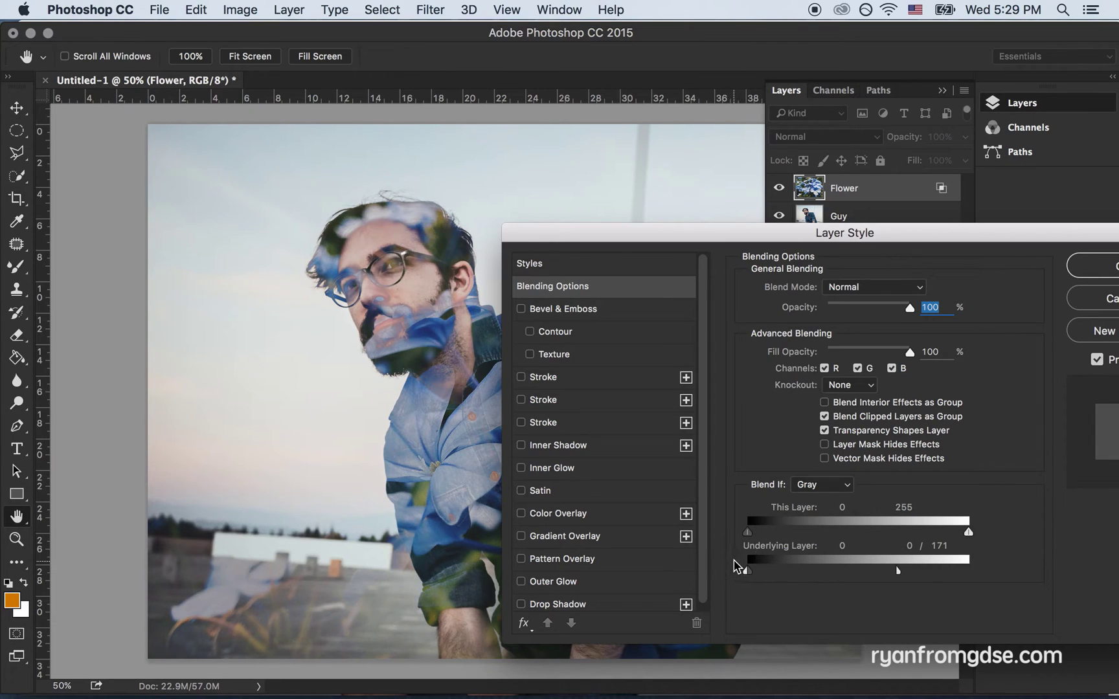
left_click(1093, 268)
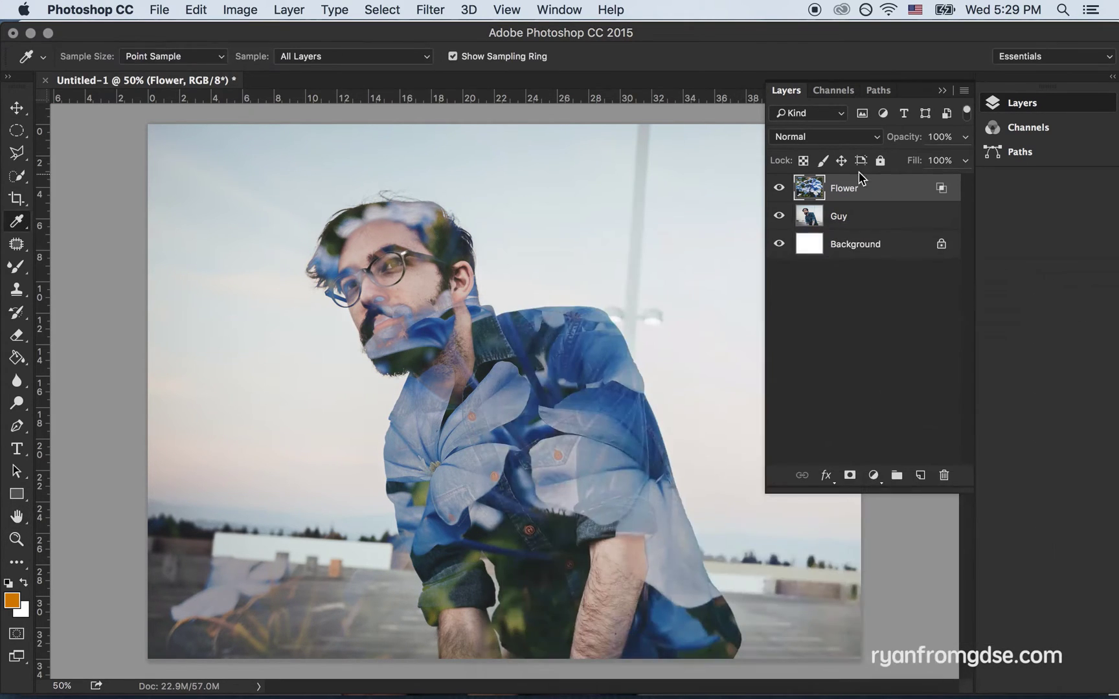
left_click(965, 137)
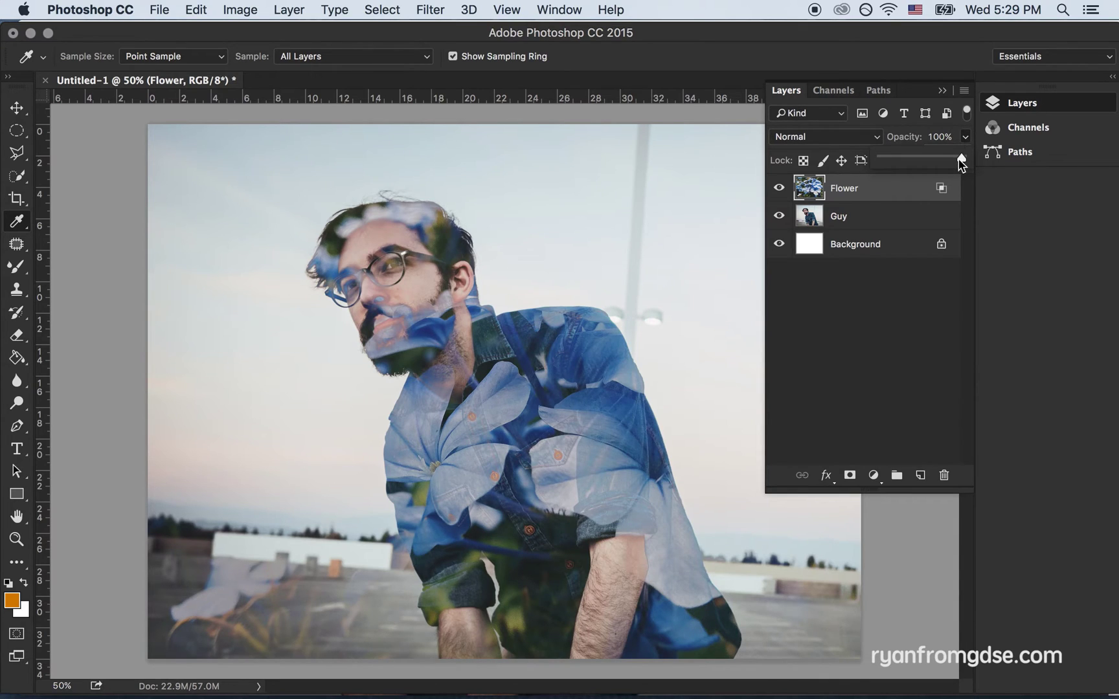
mouse_move(961, 162)
left_mouse_down()
mouse_move(922, 156)
mouse_move(941, 164)
left_mouse_up()
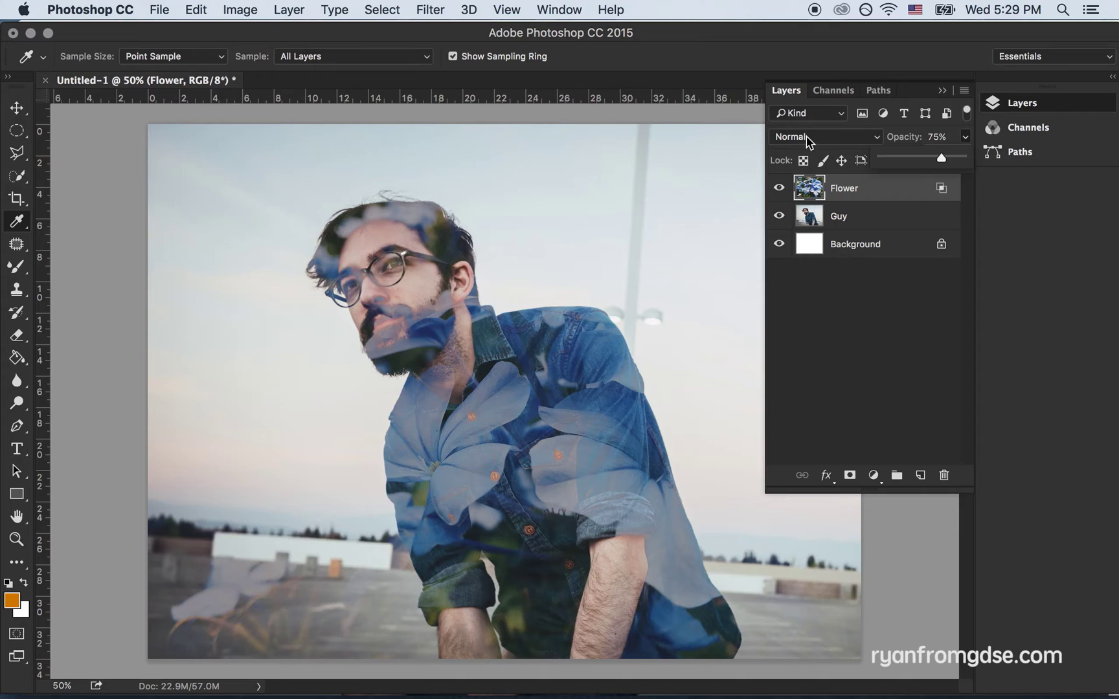
Step: Restore 100% opacity and change the Flower layer's underlying Blend If to 179/255
left_click_drag(941, 162, 964, 160)
left_click(942, 190)
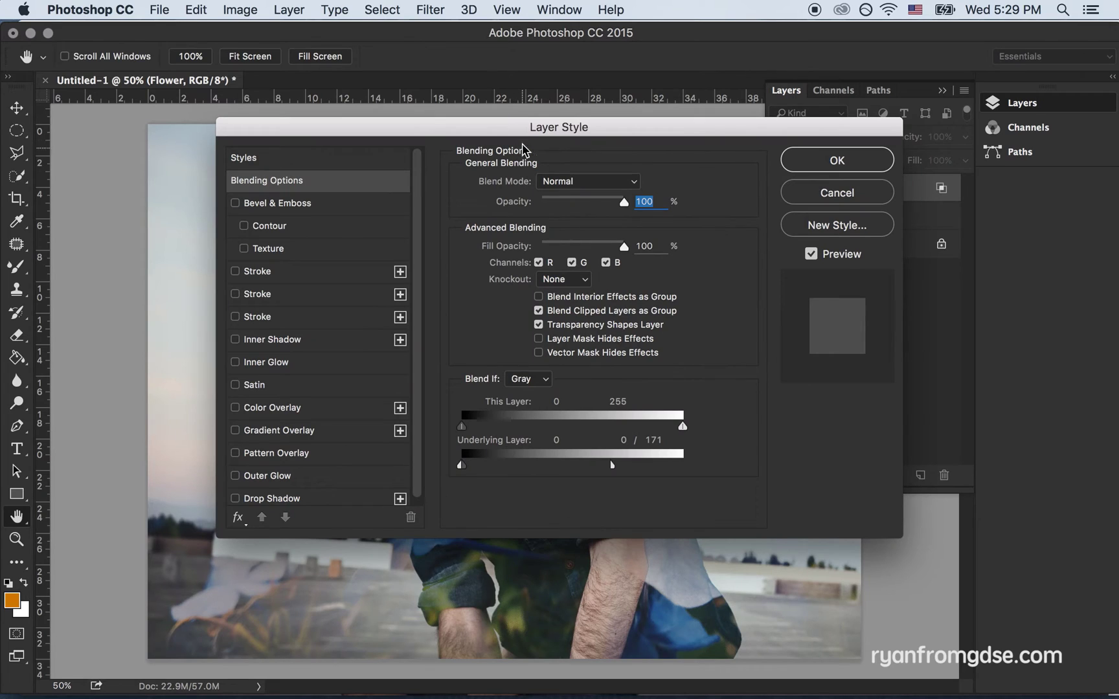
left_click_drag(524, 137, 850, 180)
left_click_drag(788, 509, 802, 509)
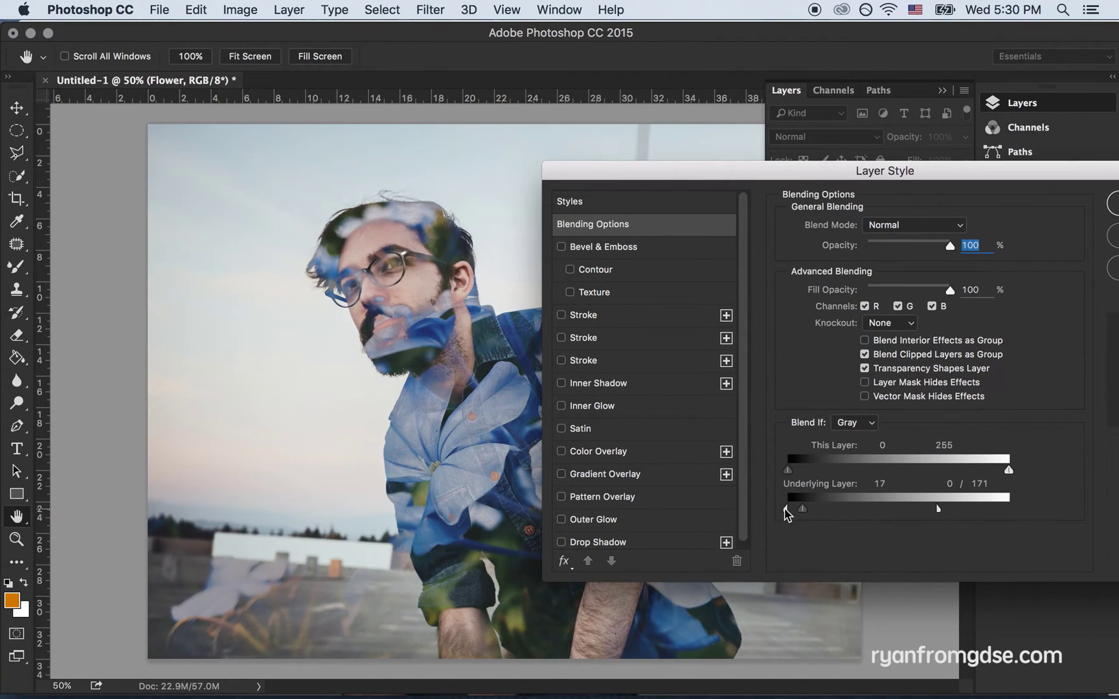
left_click_drag(939, 509, 1008, 509)
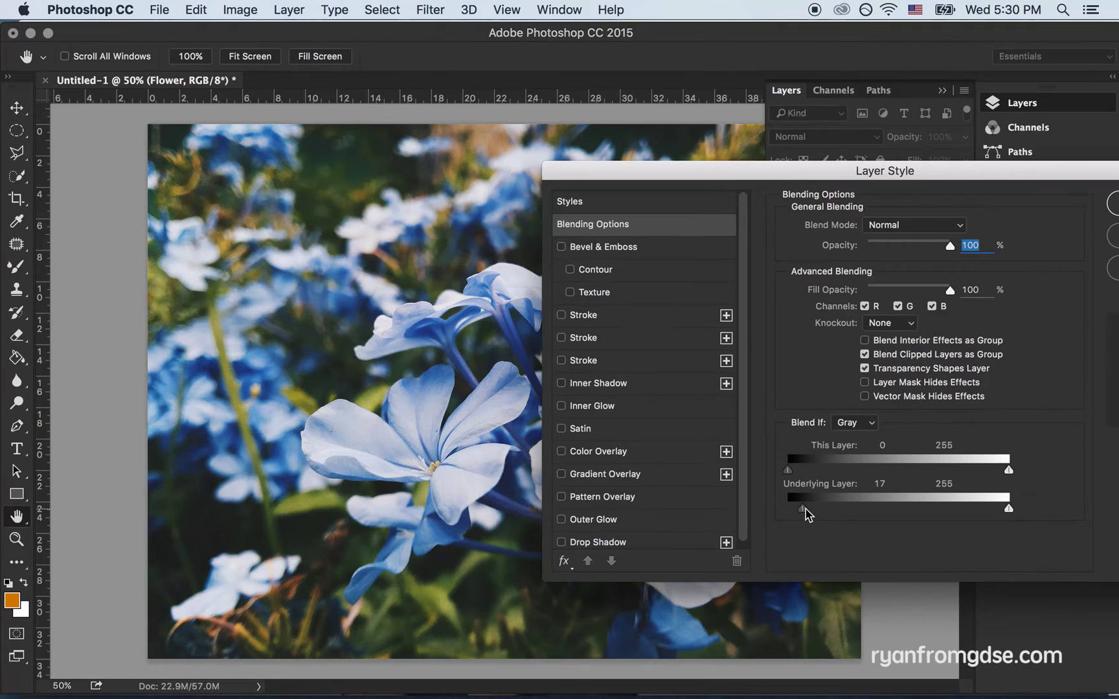
left_click_drag(803, 509, 882, 512)
left_click_drag(803, 511, 1008, 513)
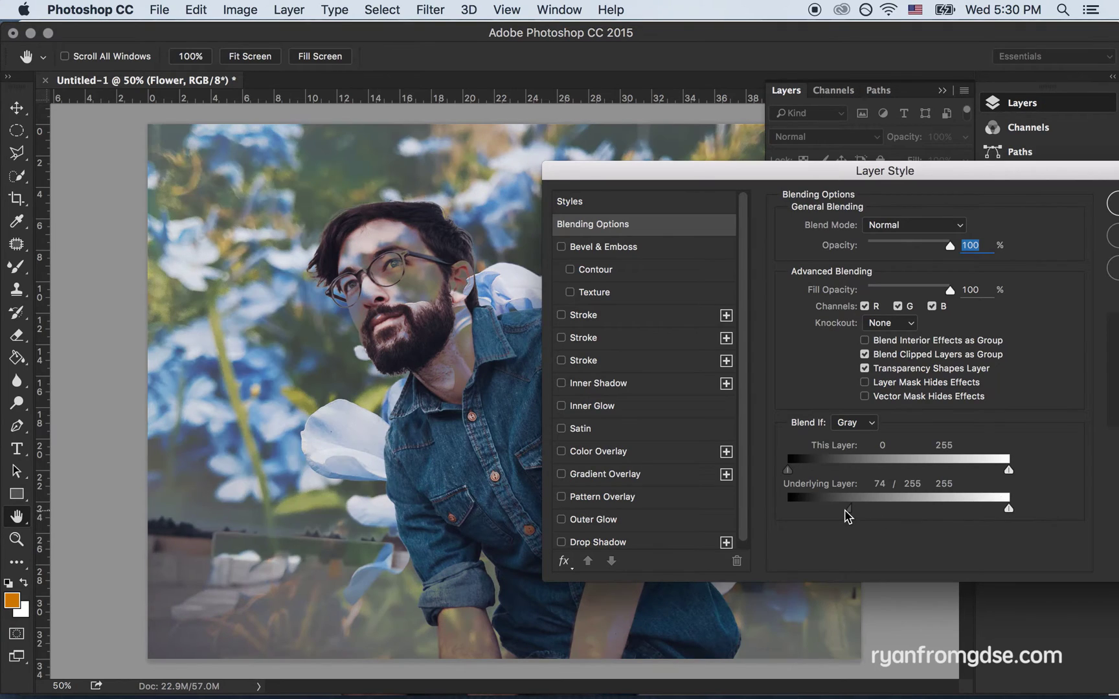
left_click_drag(850, 510, 941, 513)
left_click_drag(1023, 185, 960, 196)
left_click(1075, 213)
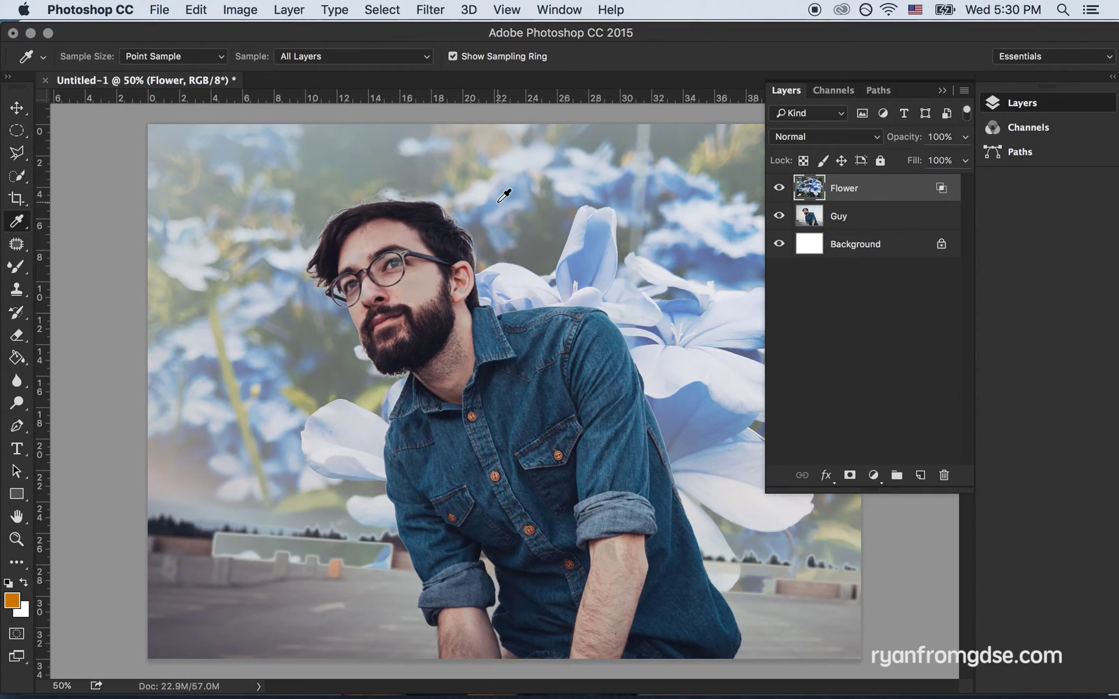
Step: Close the flower composite without saving and switch to Chrome
left_click(44, 80)
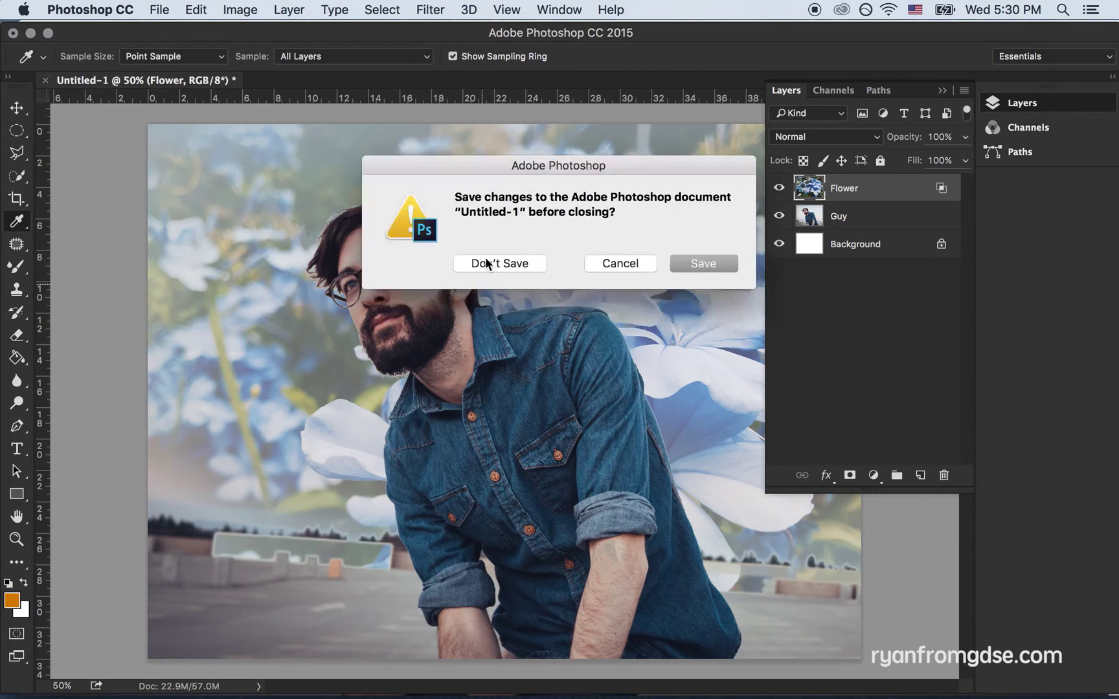
left_click(517, 264)
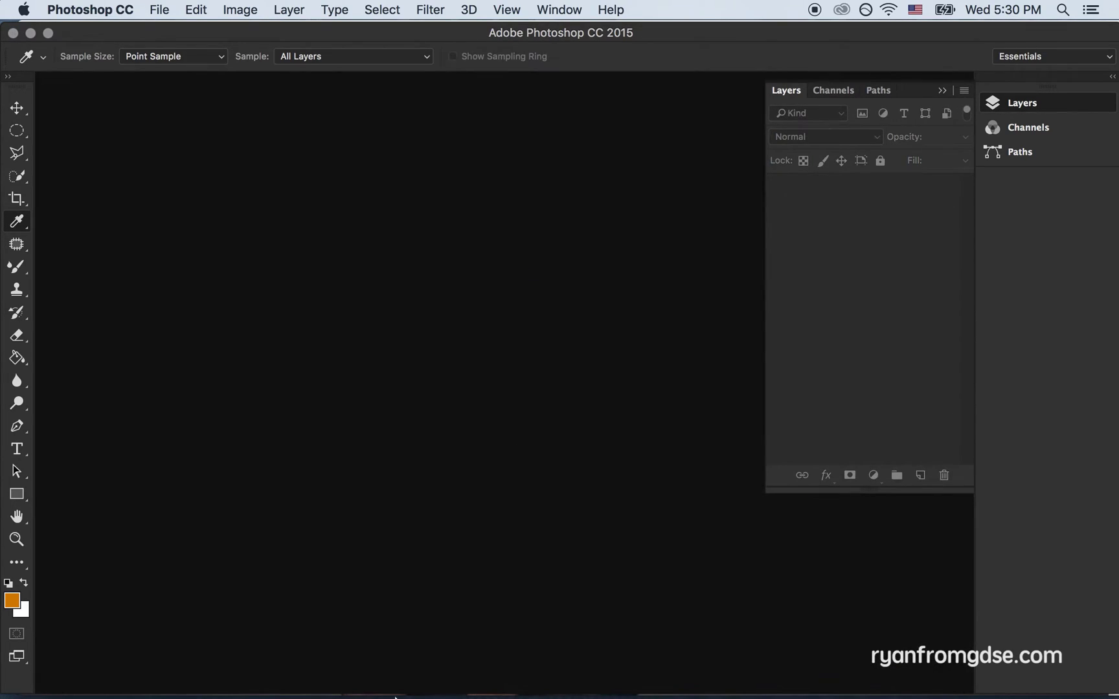
mouse_move(466, 677)
left_click(508, 674)
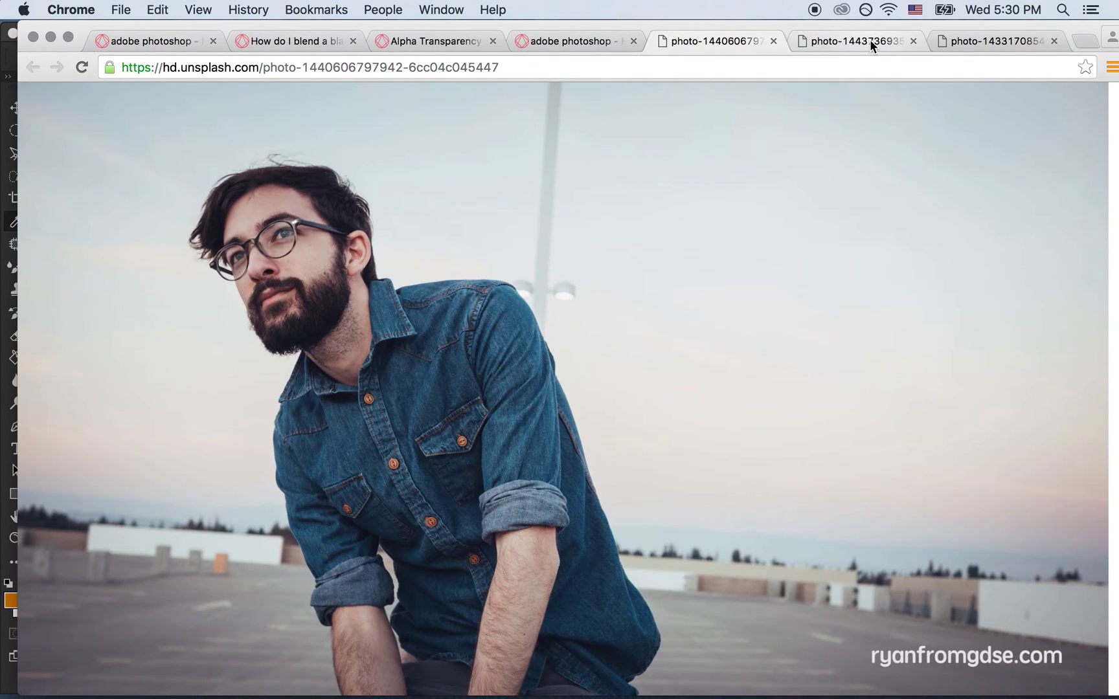
Step: Copy the woman's portrait image from the last Unsplash tab
left_click(962, 40)
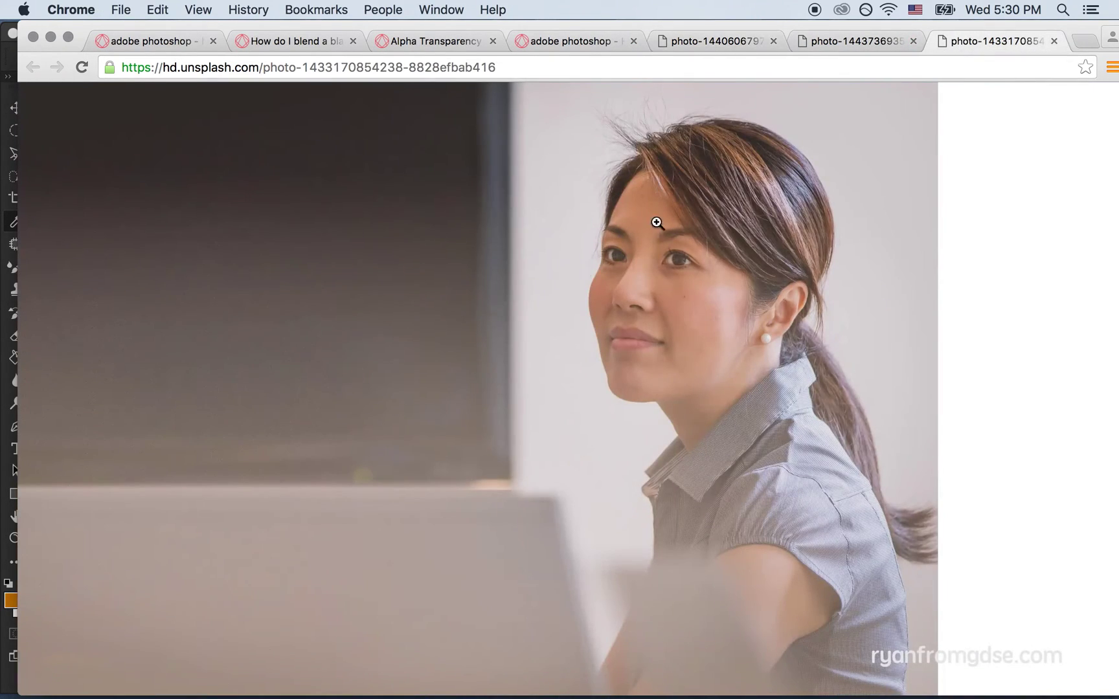
right_click(566, 283)
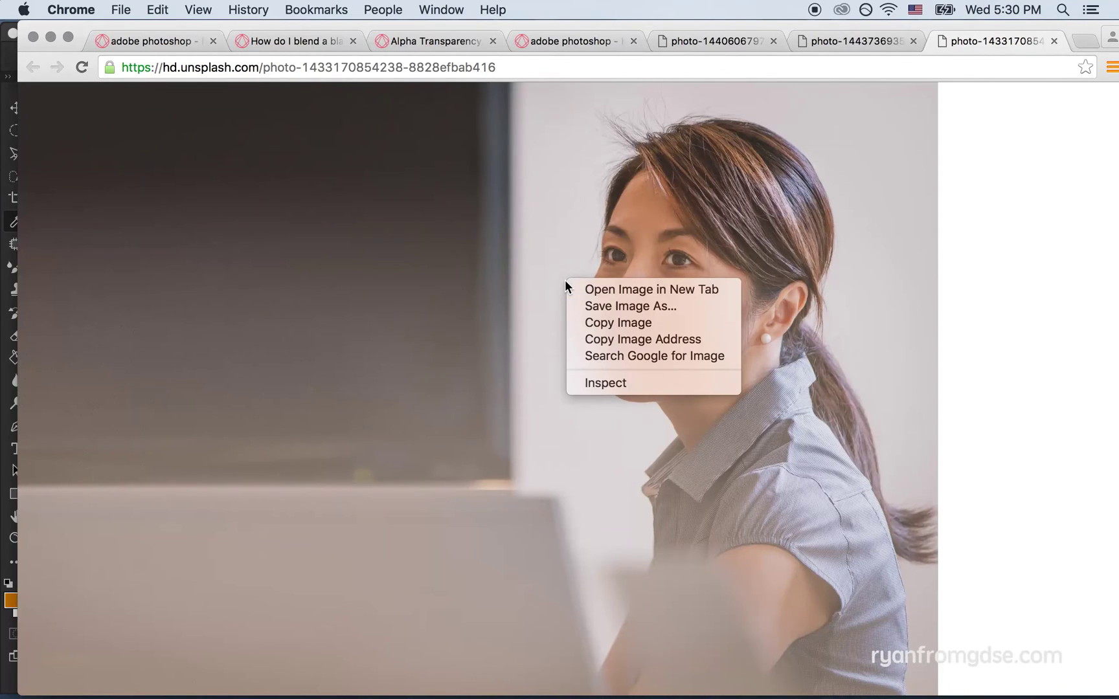
left_click(607, 318)
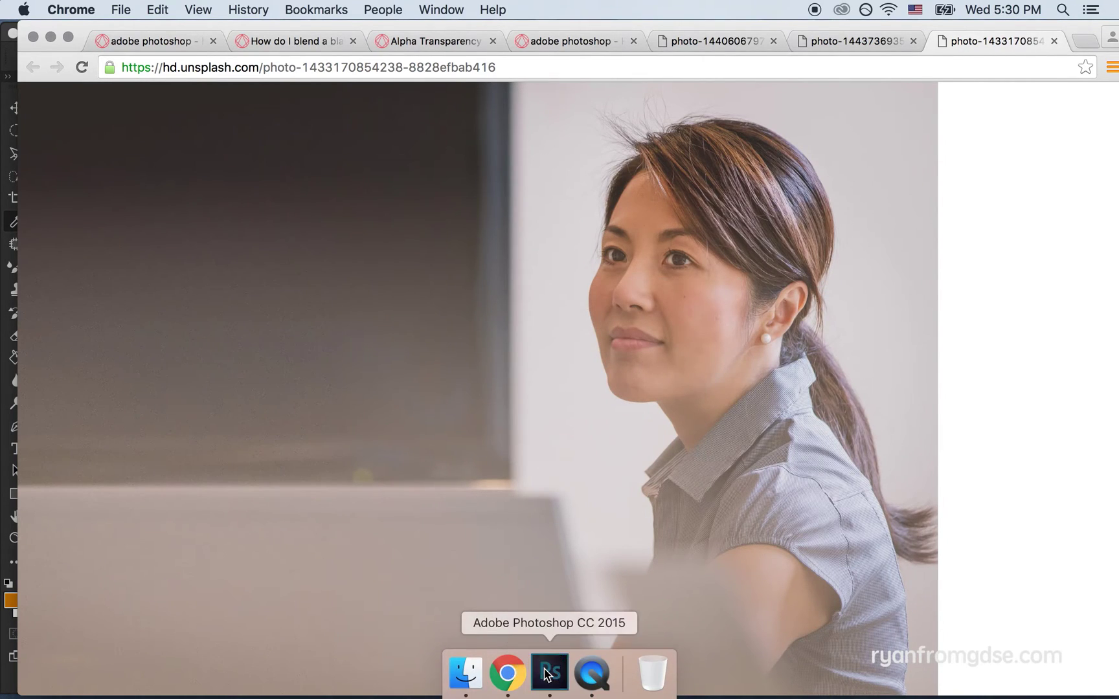
Step: Paste the woman's photo into a new document, flatten it and unlock the Background
left_click(547, 675)
key("super+n")
key("Return")
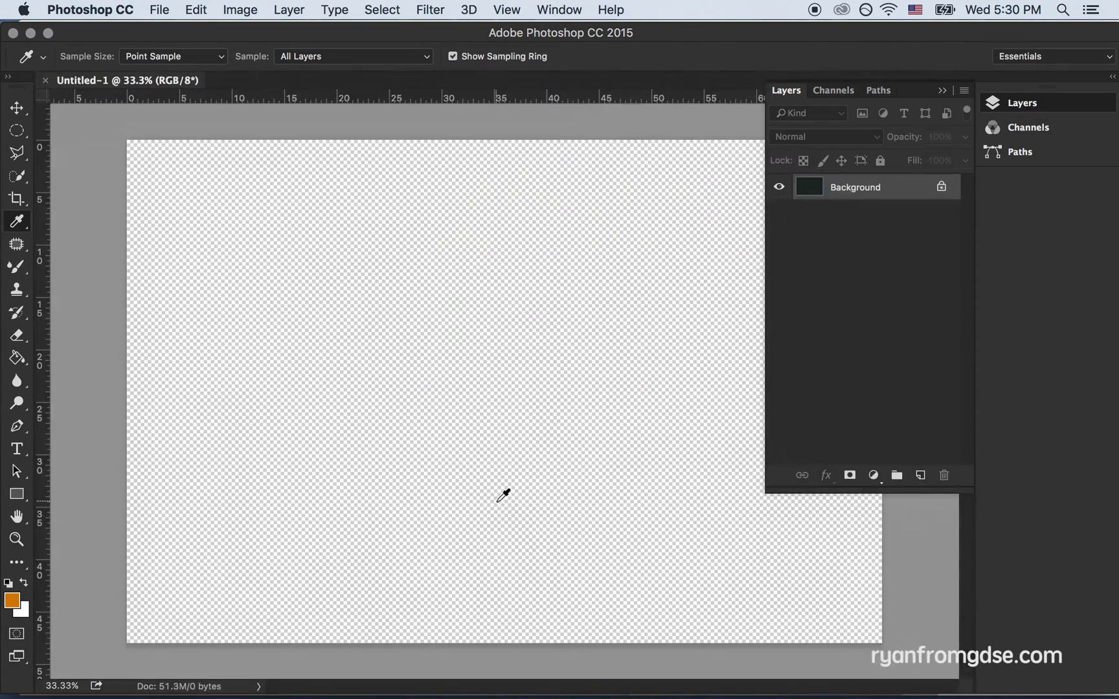
key("super+v")
key("super+e")
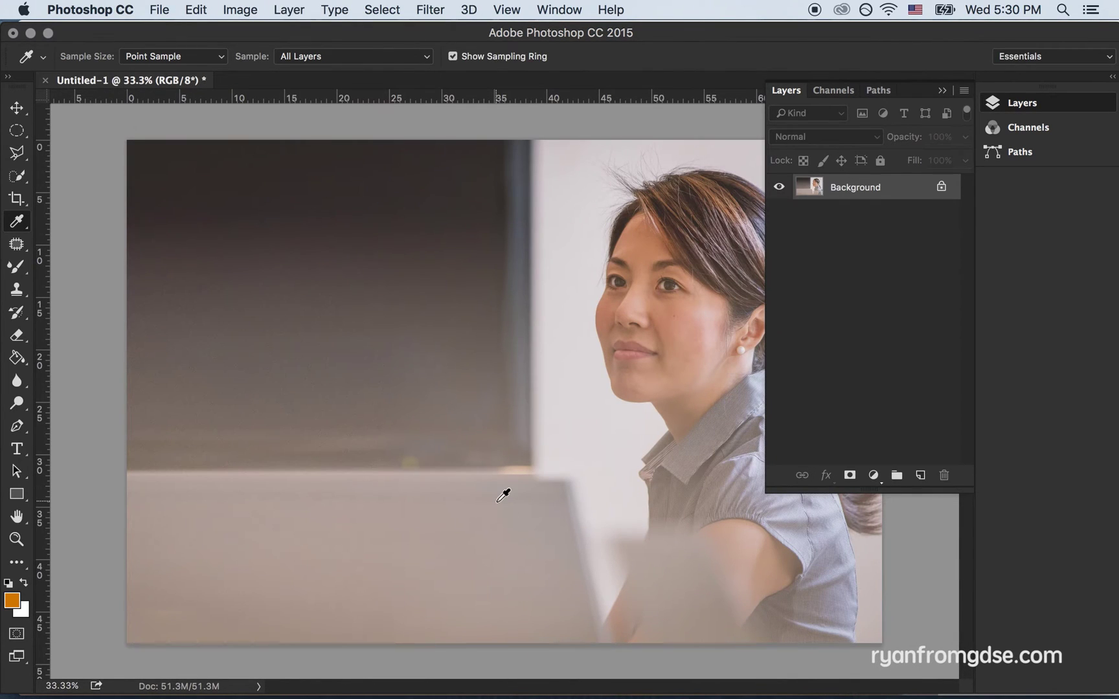
left_click(941, 186)
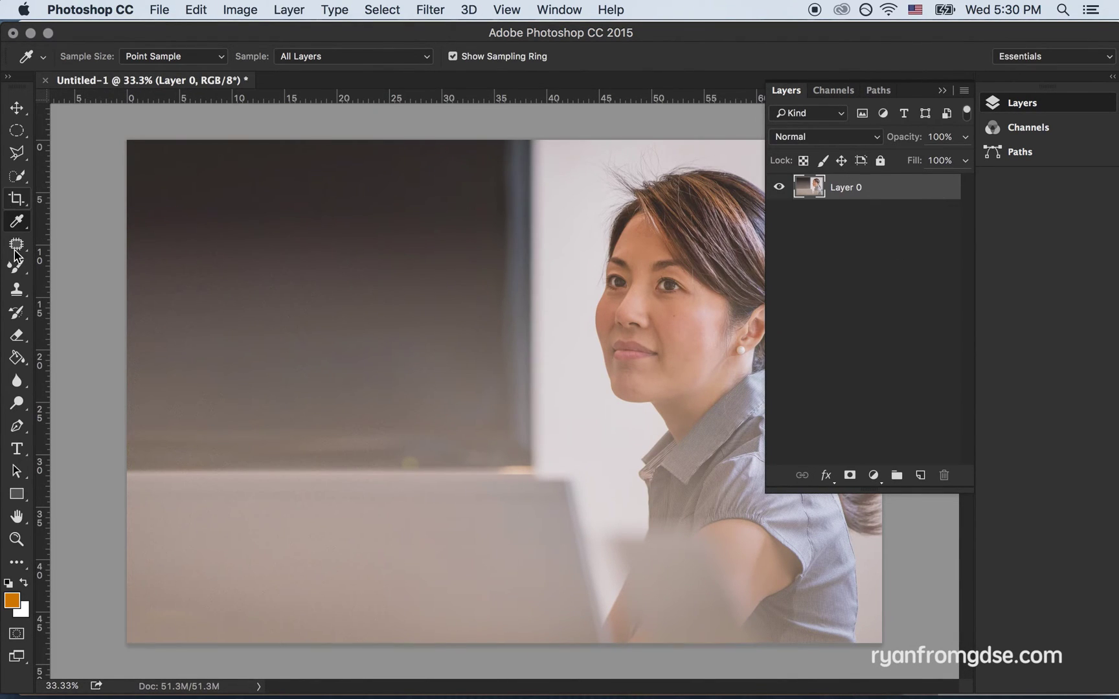
Step: Crop the photo to a portrait frame around the woman and duplicate Layer 0
left_click(15, 202)
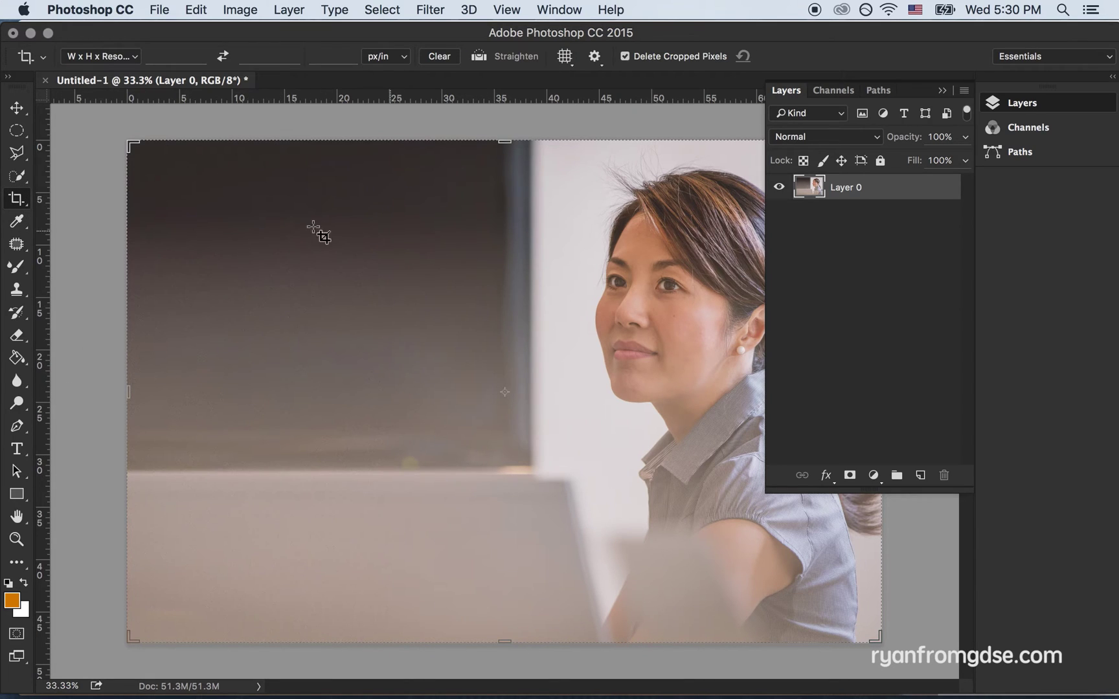
left_click_drag(124, 411, 337, 391)
key("Return")
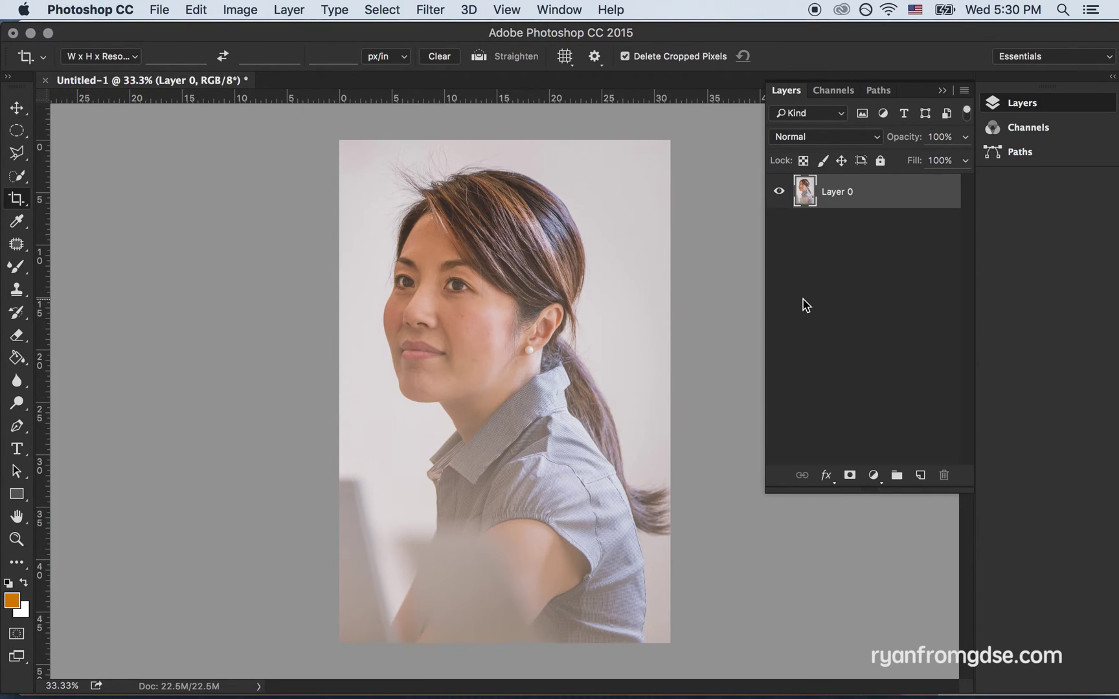
key("super+j")
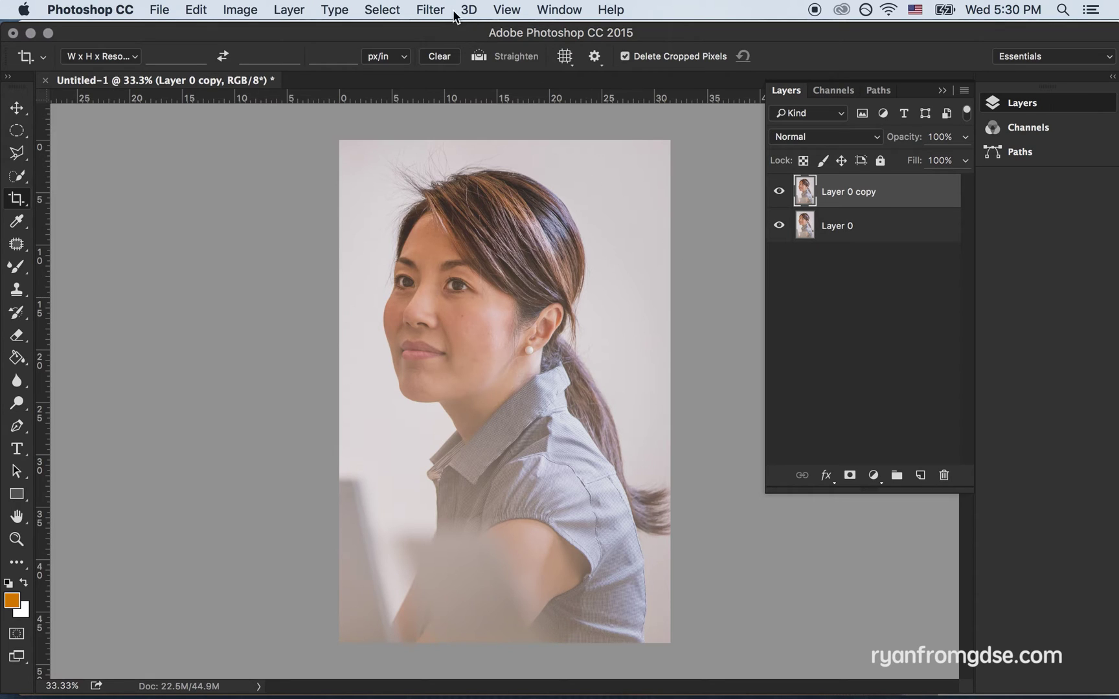
Step: Apply a High Pass filter with an 8.2 pixel radius to Layer 0 copy
left_click(451, 10)
mouse_move(579, 370)
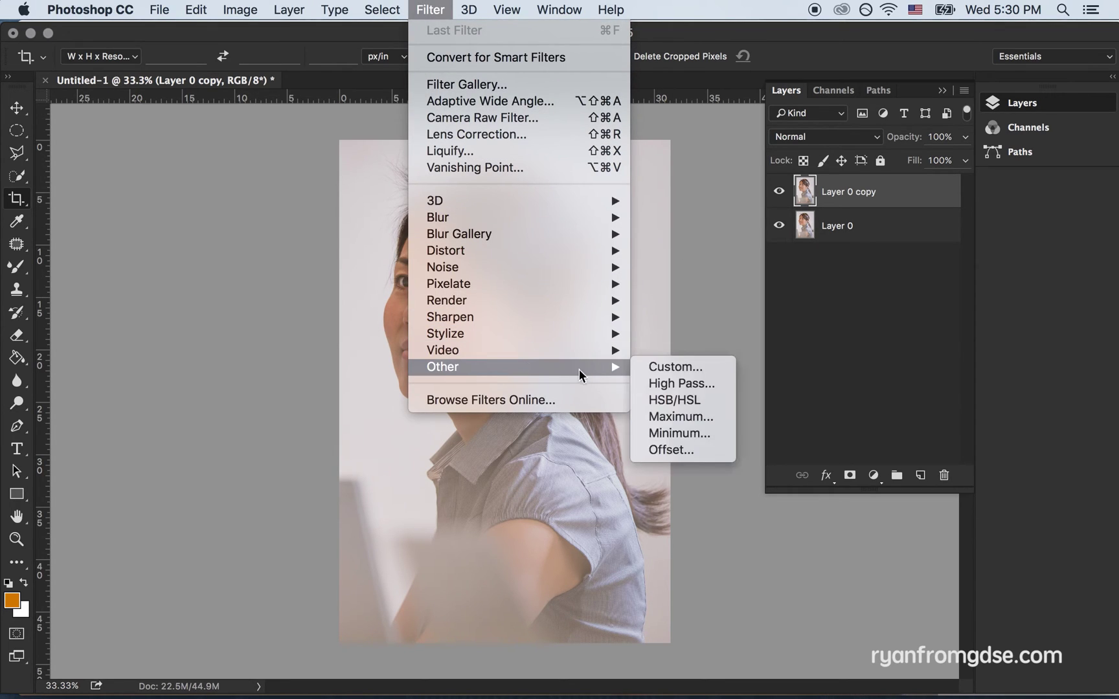
left_click(679, 383)
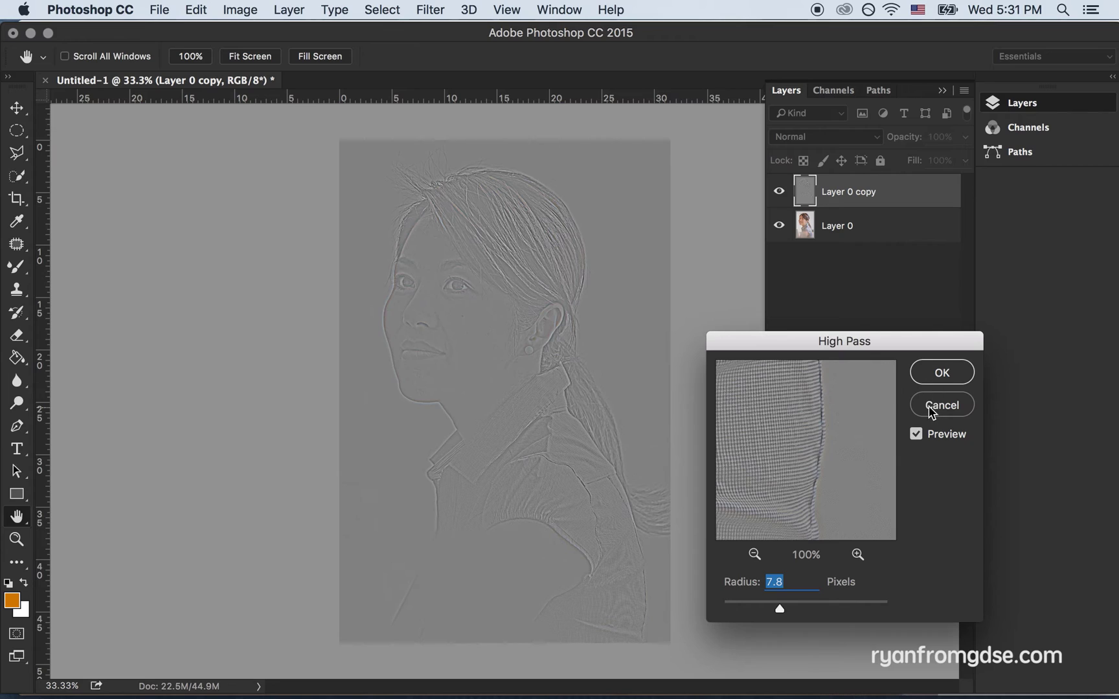
left_click_drag(780, 613, 781, 611)
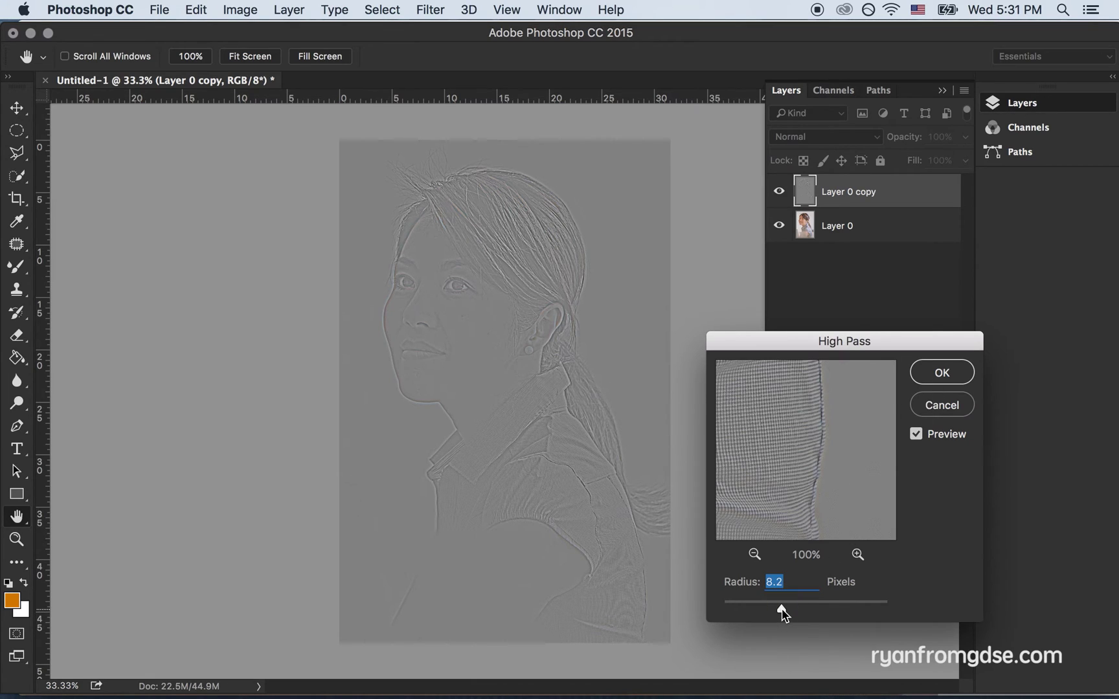
left_click(937, 372)
Step: Zoom in to 200% to inspect the chin contour
key("c")
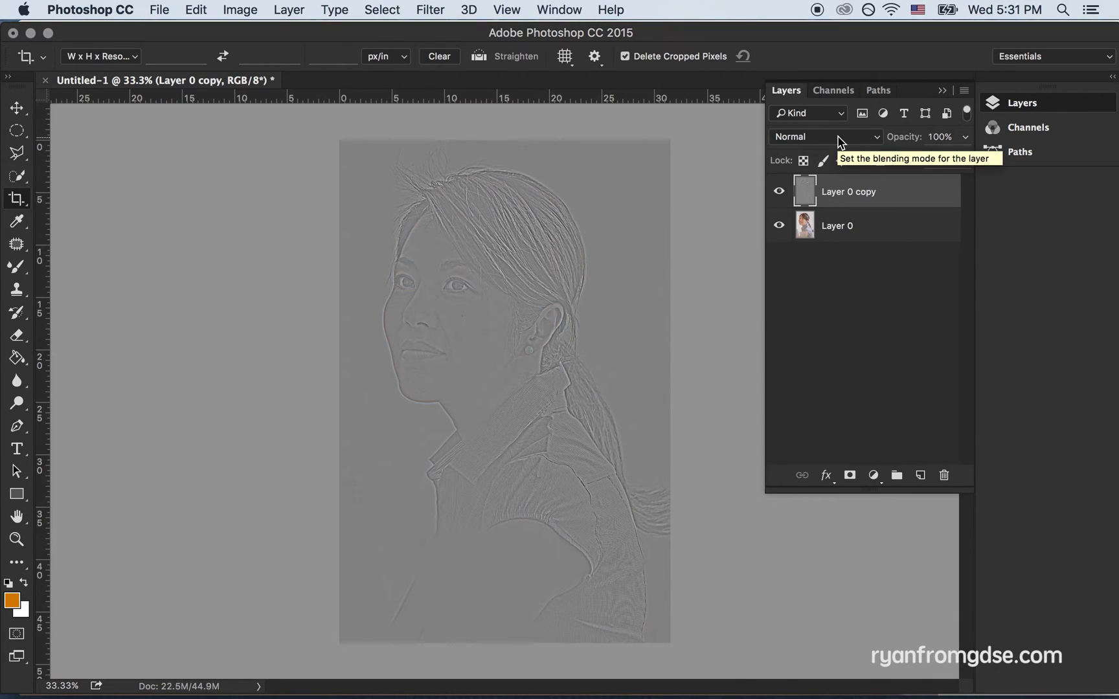
key("super+equal")
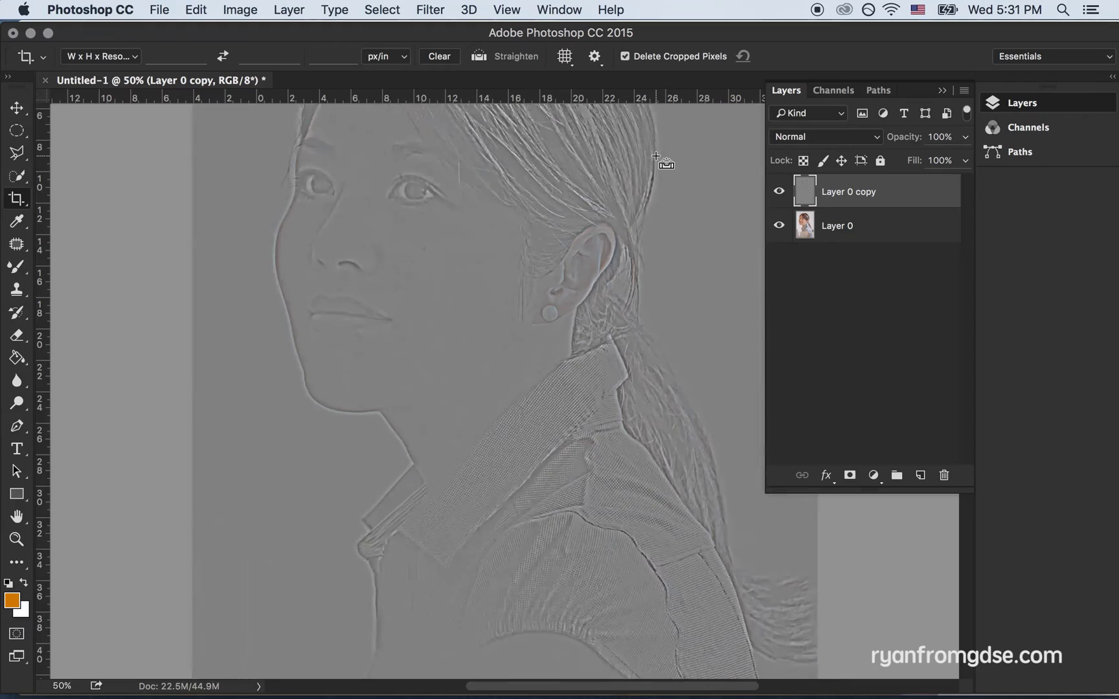
key("super+equal")
key("super+equal")
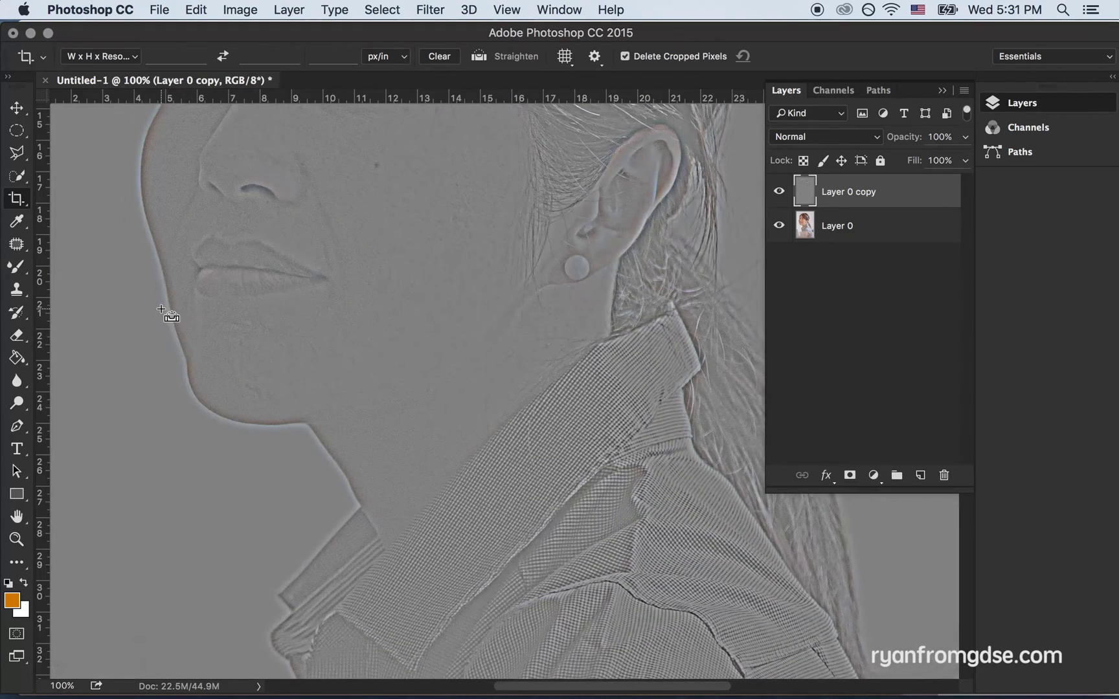
key("super+equal")
left_click_drag(113, 347, 582, 270)
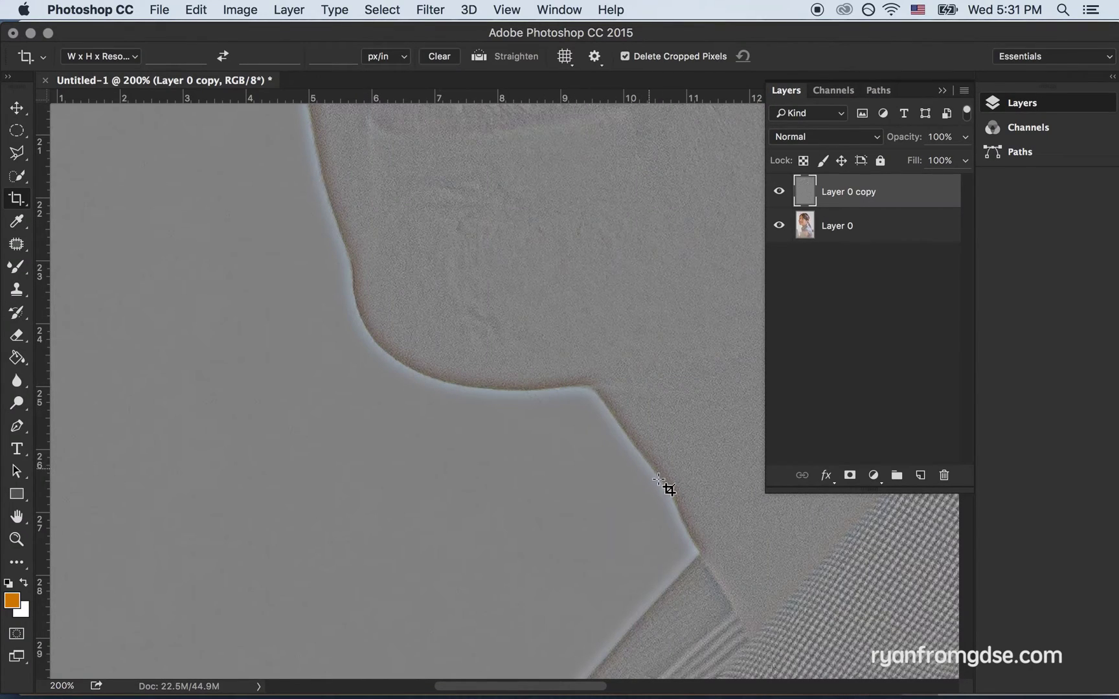
Step: Set the high-pass layer to Linear Light, comparing against Normal on the face
left_click(812, 136)
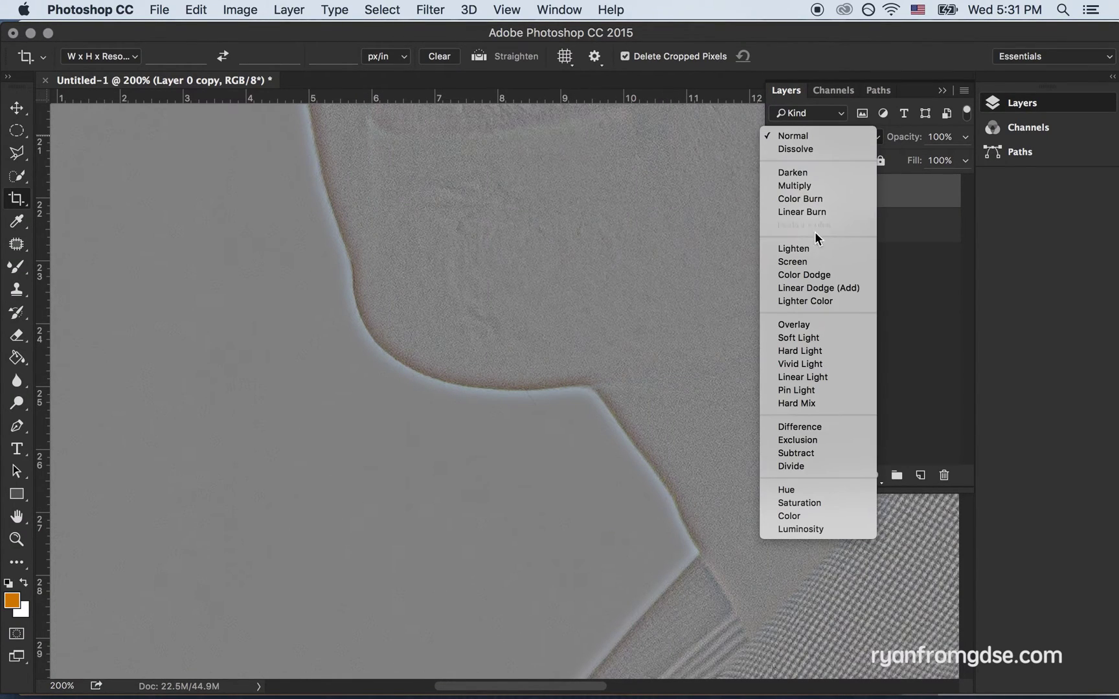
left_click(818, 377)
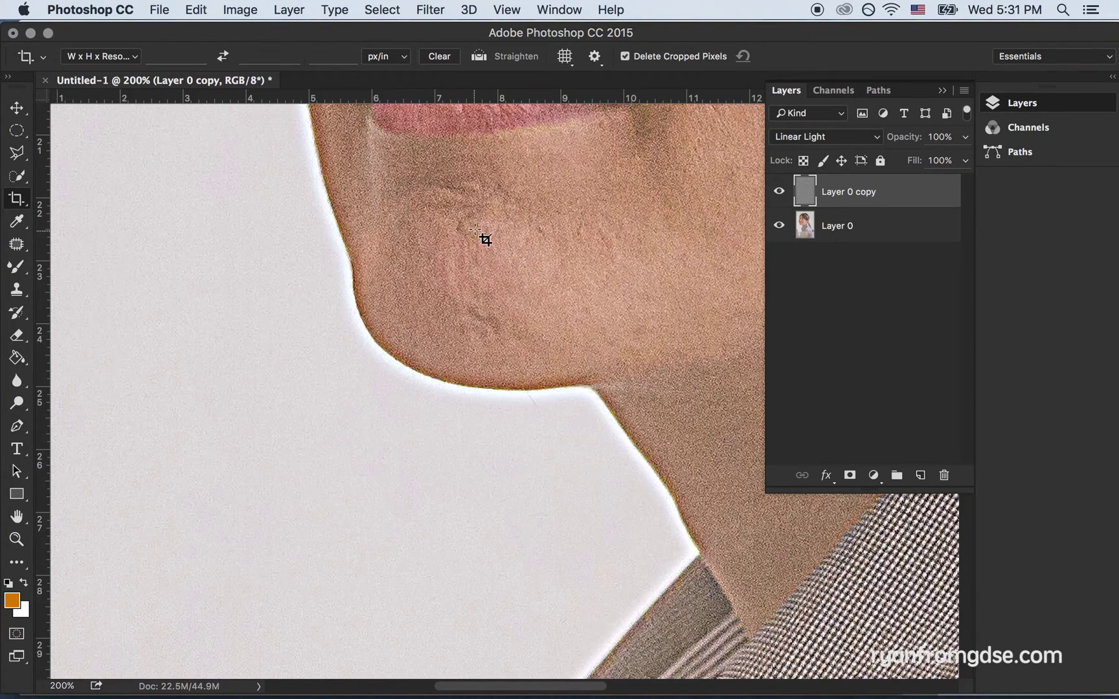
left_click(813, 140)
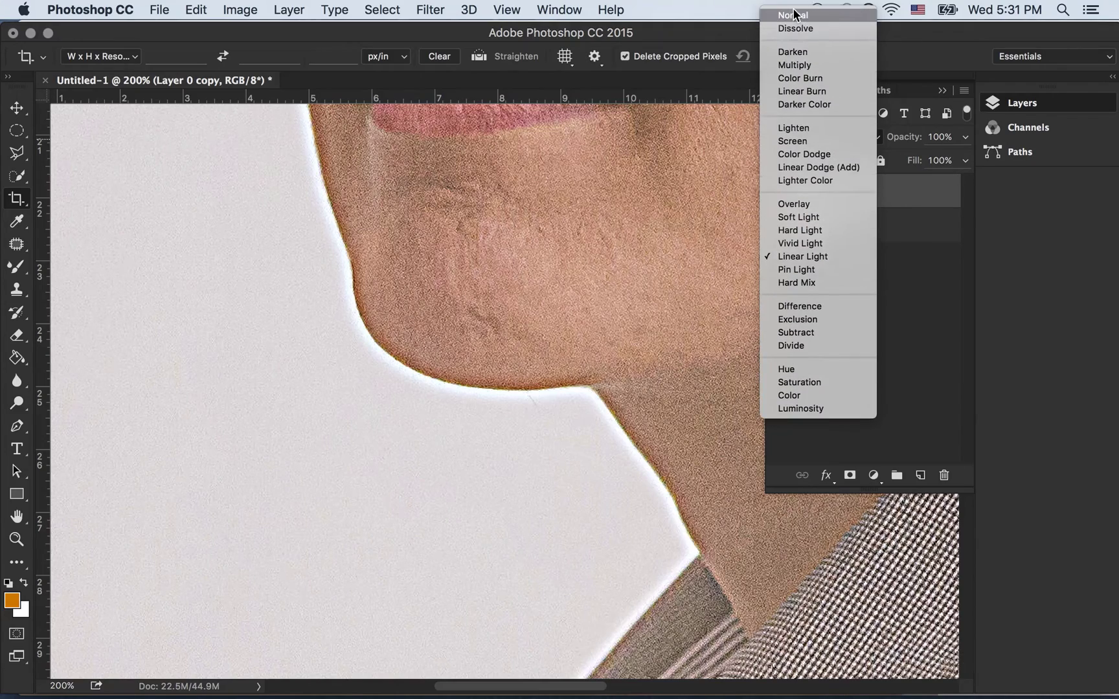
left_click(795, 14)
left_click_drag(487, 430, 418, 661)
left_click_drag(451, 278, 460, 438)
left_click_drag(362, 258, 362, 358)
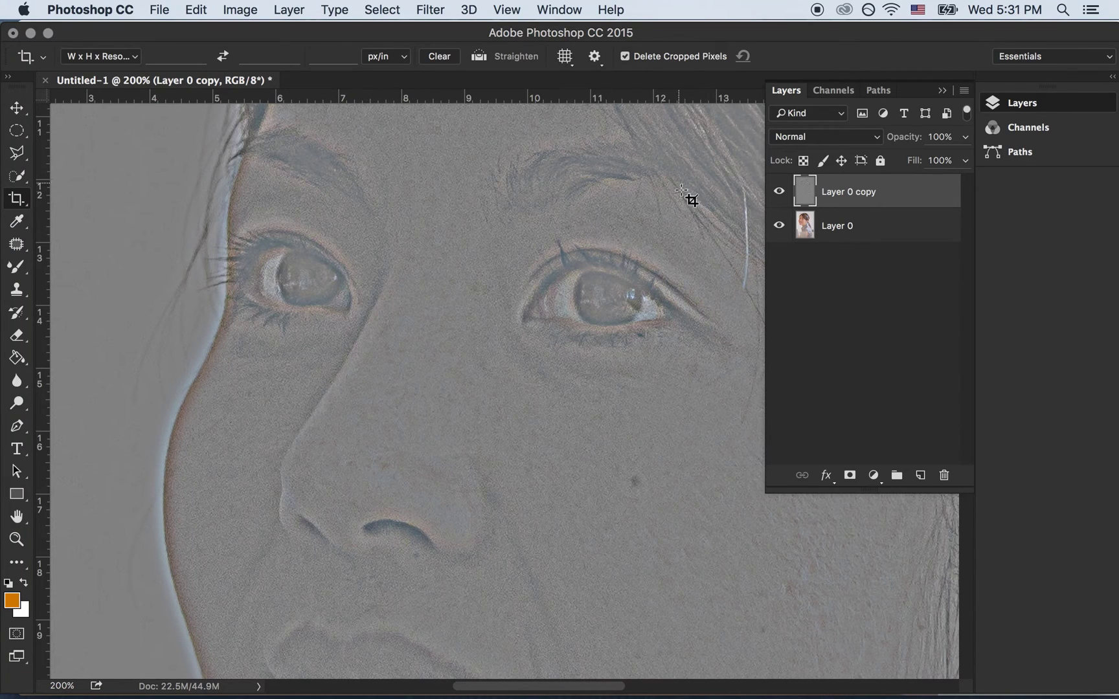
left_click(801, 138)
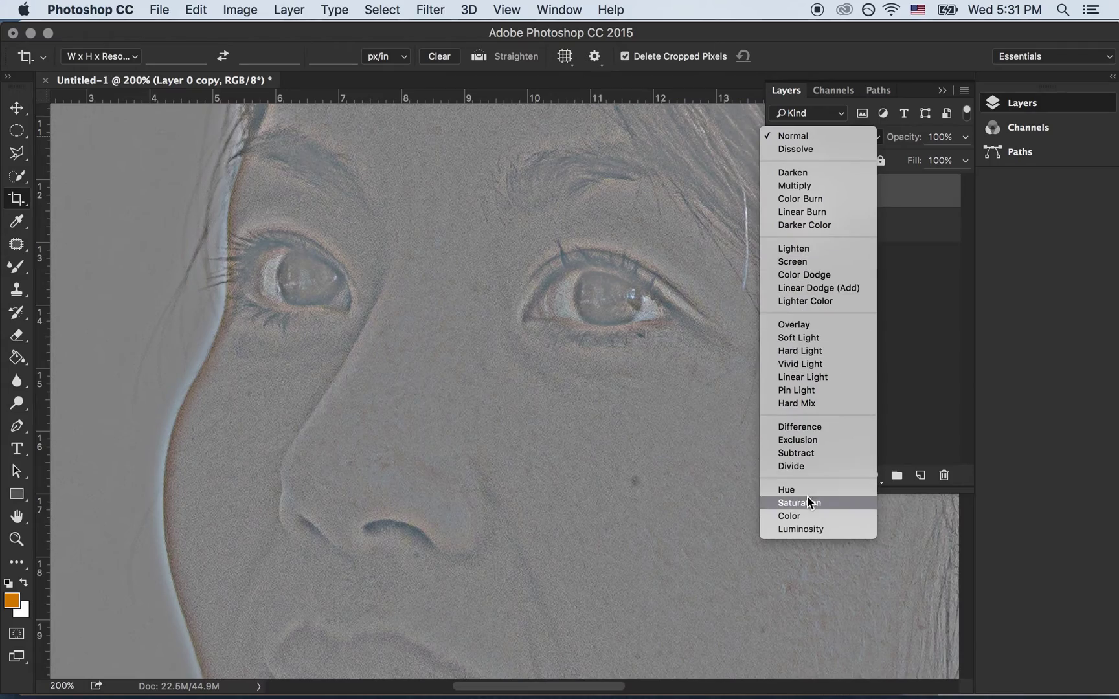
left_click(818, 378)
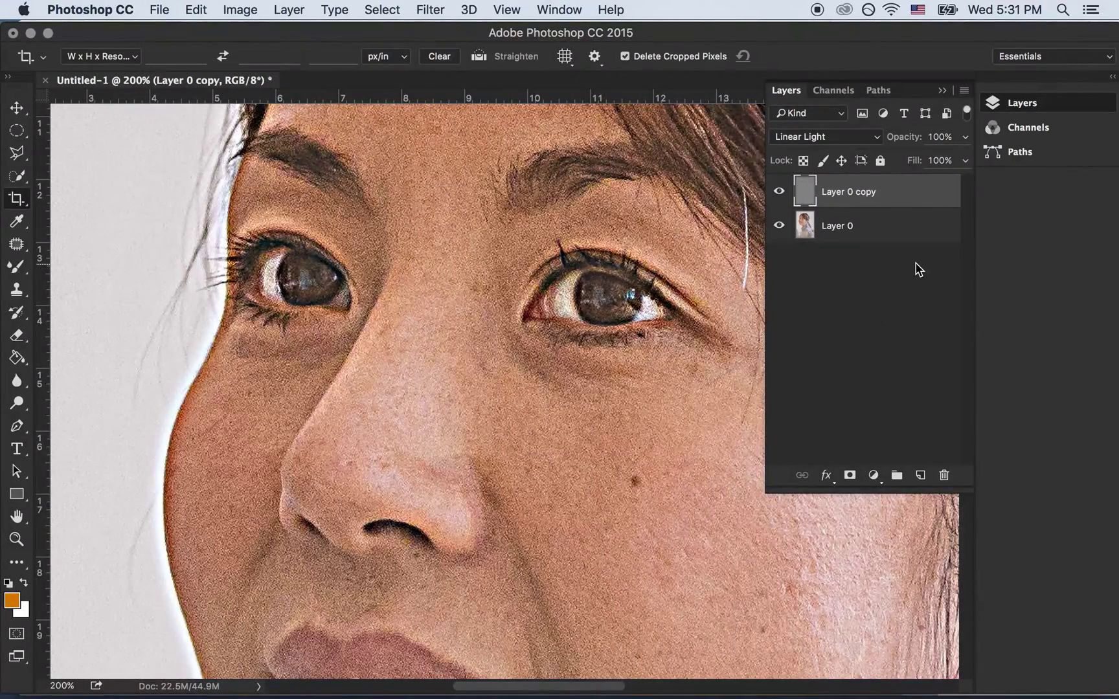
Step: Stamp visible layers into a hidden layer named 'Sharpen without Blend', then reselect Layer 0 copy
key("ctrl+alt+shift+e")
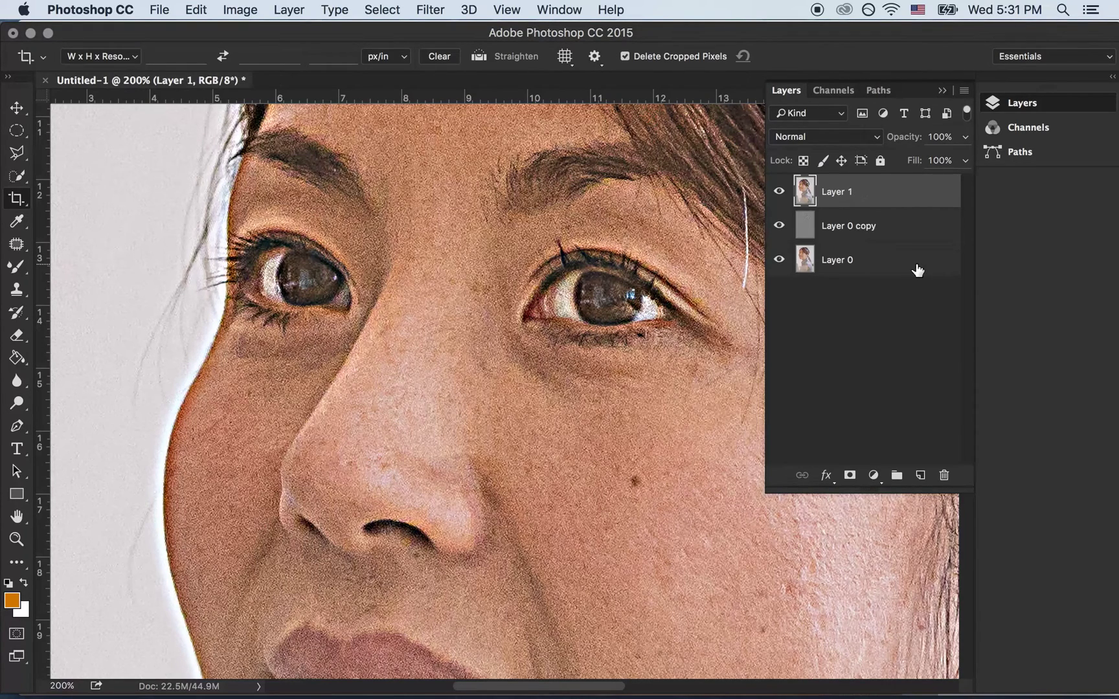
left_click(776, 193)
left_click(776, 193)
double_click(837, 192)
type("Sharpen withou")
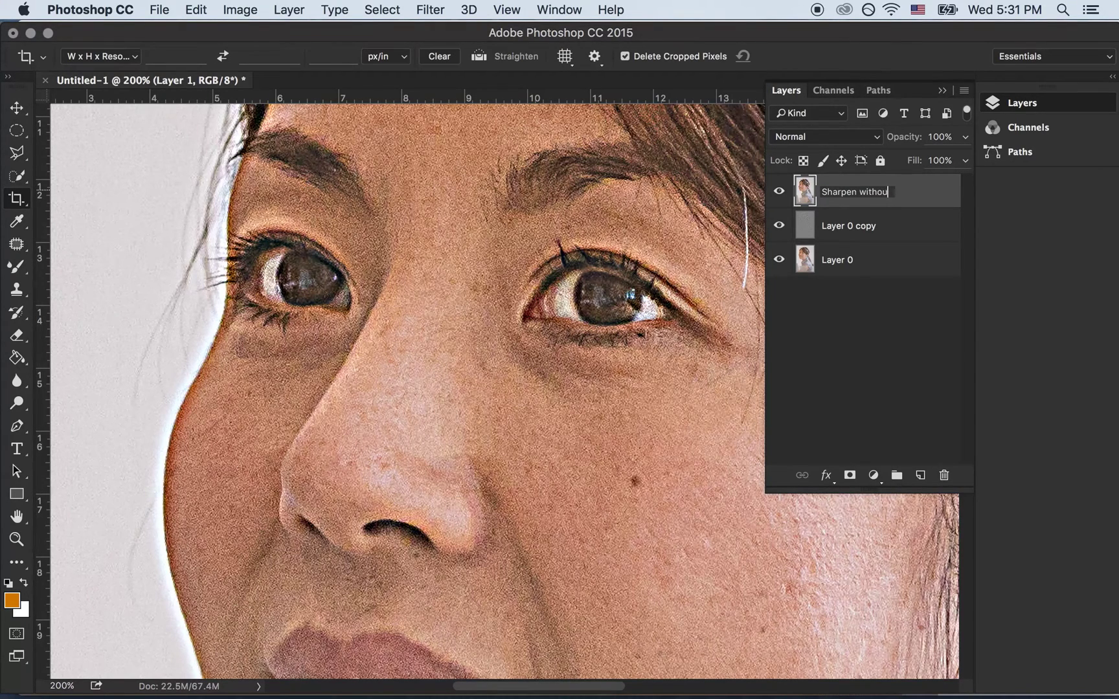
type("t Blend")
key("Return")
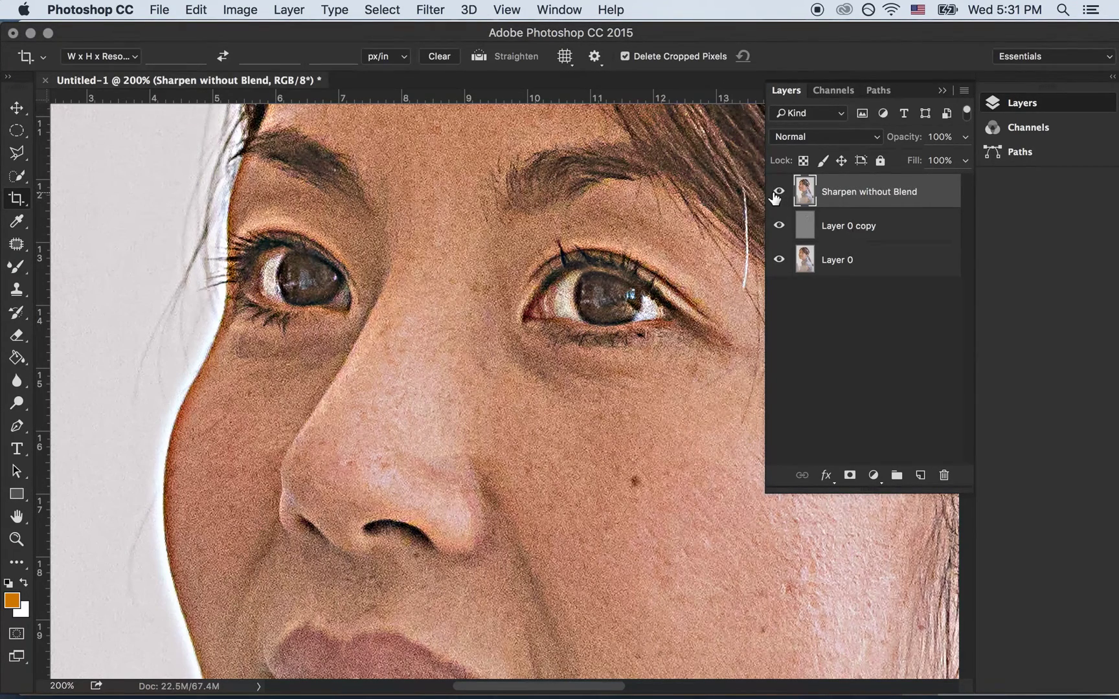
left_click(776, 196)
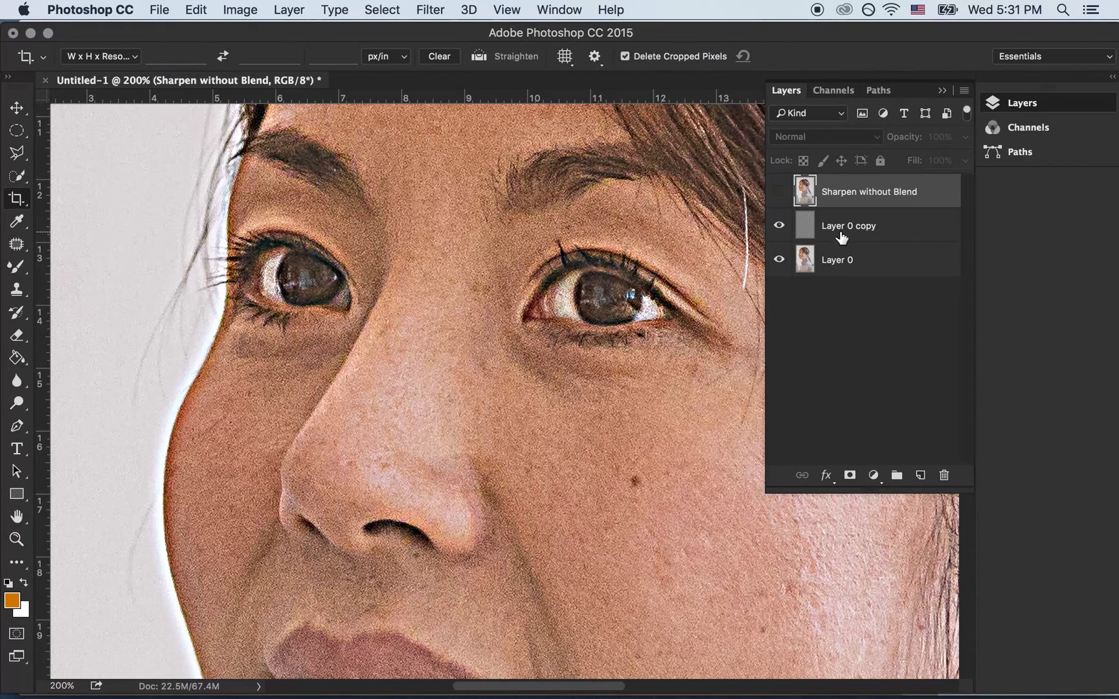
left_click(842, 237)
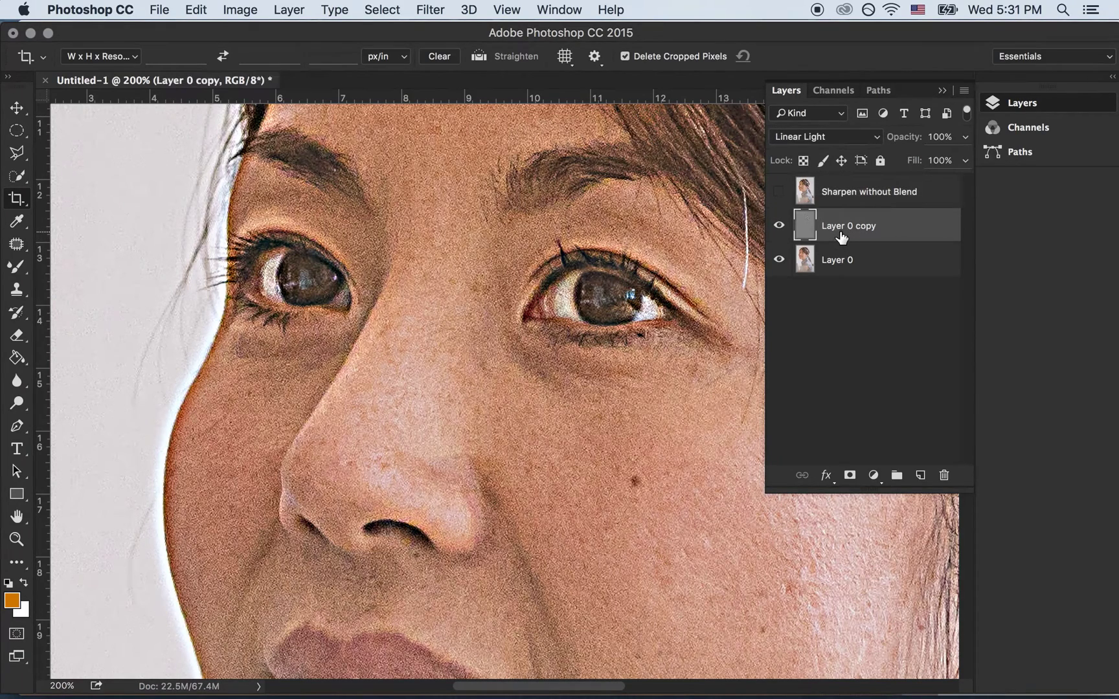
left_click(289, 10)
Step: Give Layer 0 copy a This Layer Blend If of 94/123 to 118/149
mouse_move(349, 170)
left_click(519, 173)
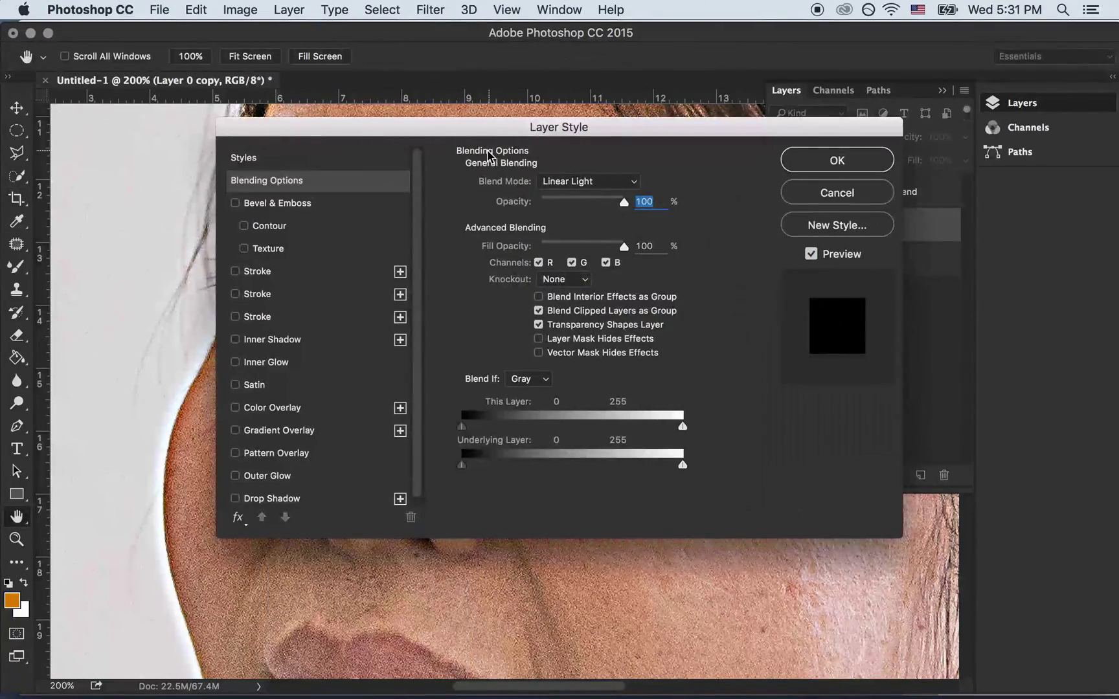
left_click_drag(478, 132, 602, 179)
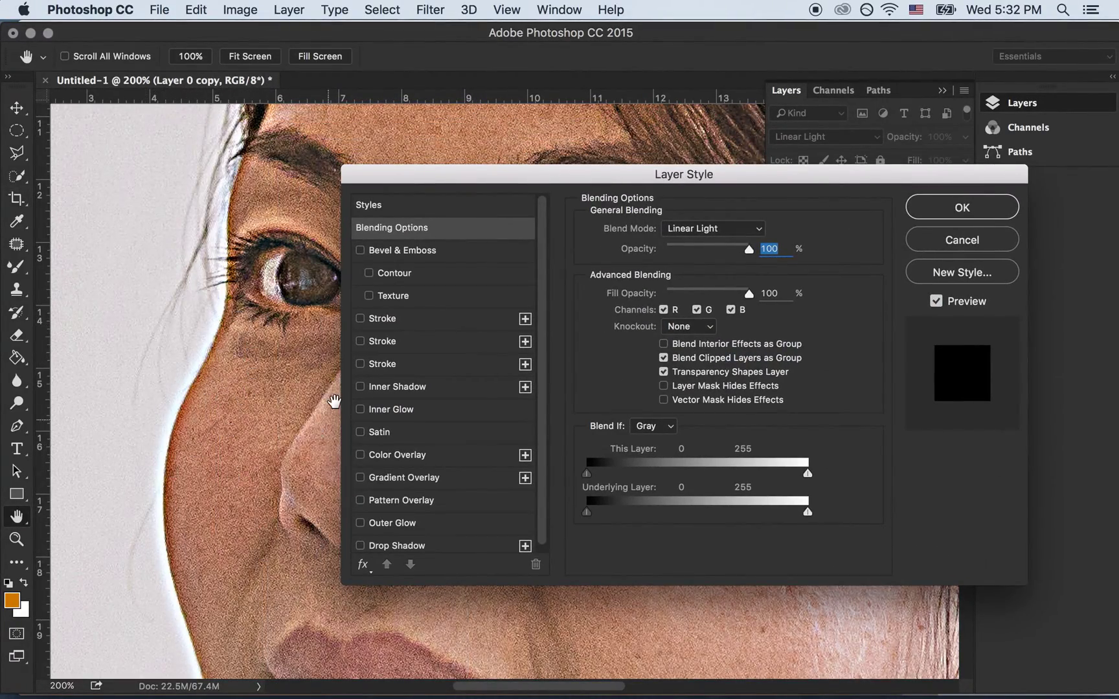
key("alt")
mouse_move(808, 475)
left_mouse_down()
mouse_move(670, 474)
mouse_move(699, 476)
mouse_move(690, 476)
left_mouse_up()
key("alt")
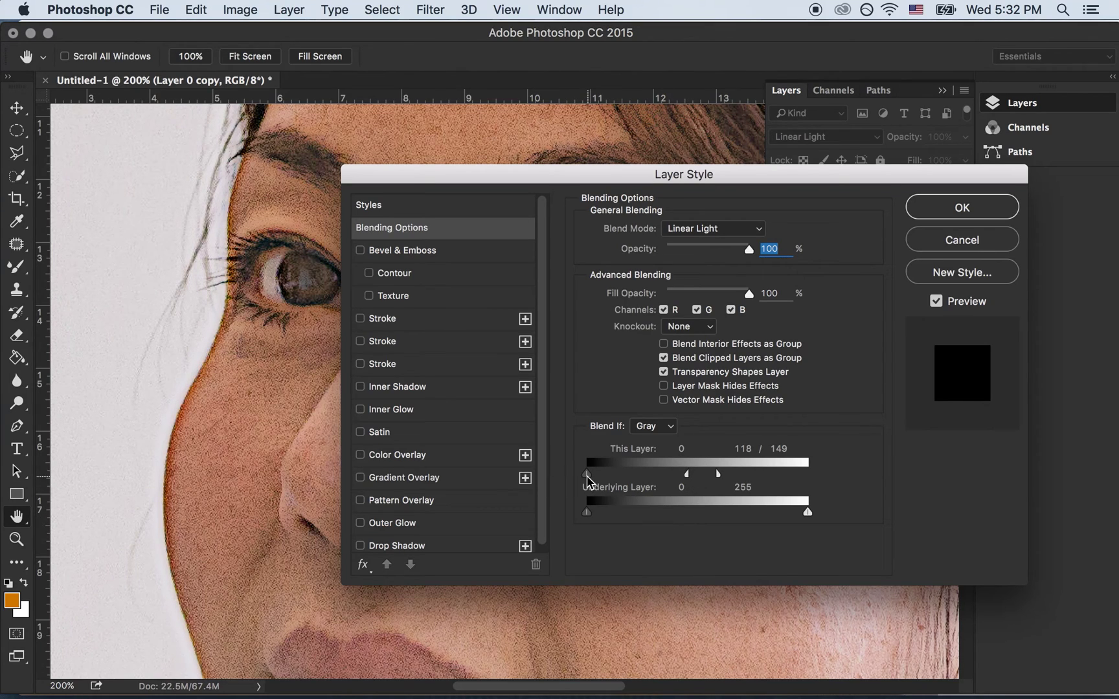
left_click_drag(588, 479, 694, 481)
left_click(967, 212)
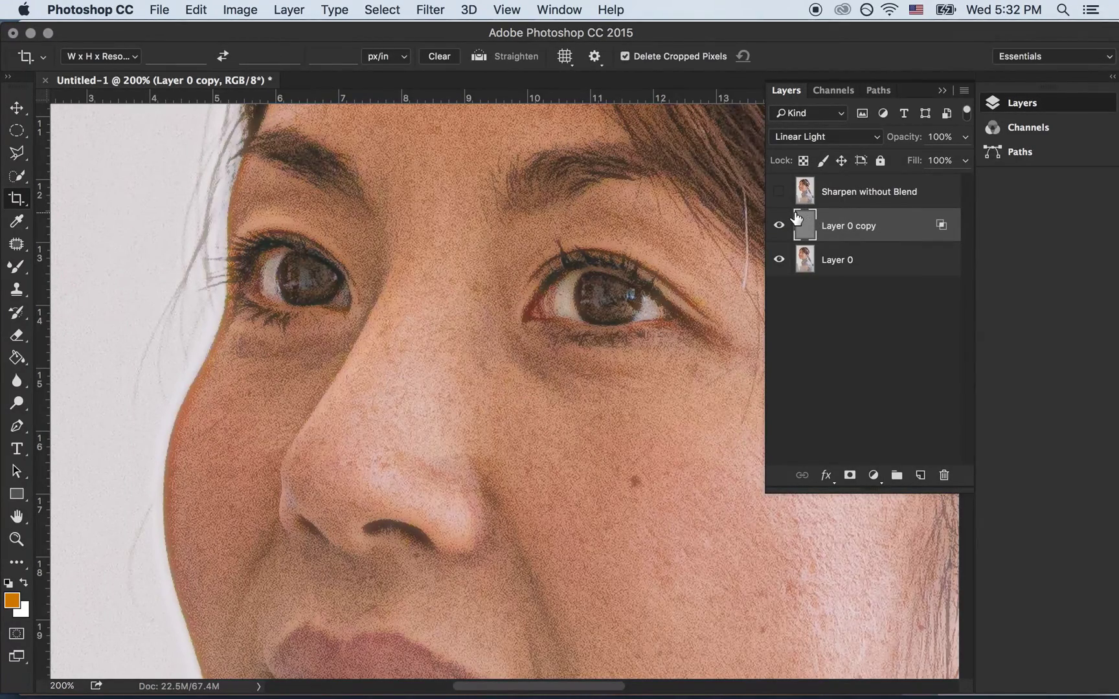
Step: Stamp all visible layers into a new top layer named 'Sharpen with Blend'
key("super+alt+shift+e")
left_click_drag(857, 228, 842, 190)
double_click(839, 192)
type("Sharpen with Blend")
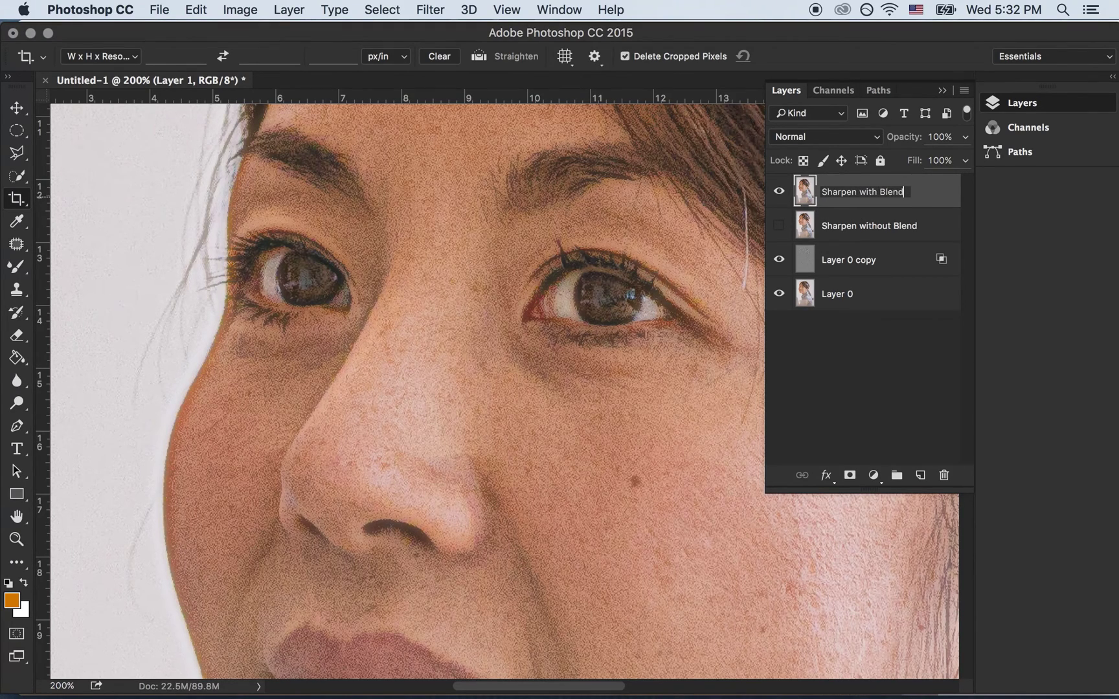
key("Return")
Step: Zoom out to the whole face, hide Layer 0 copy, and compare Sharpen with Blend against Sharpen without Blend
left_click(779, 192)
key("super+1")
key("super+minus")
left_click(779, 259)
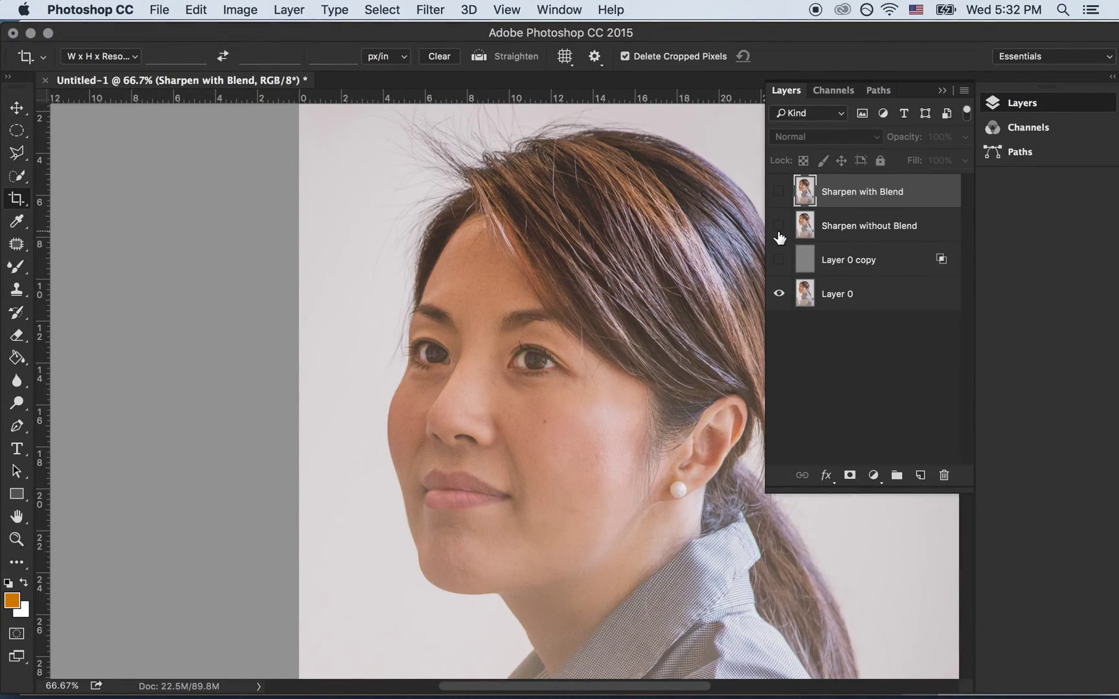
left_click(778, 233)
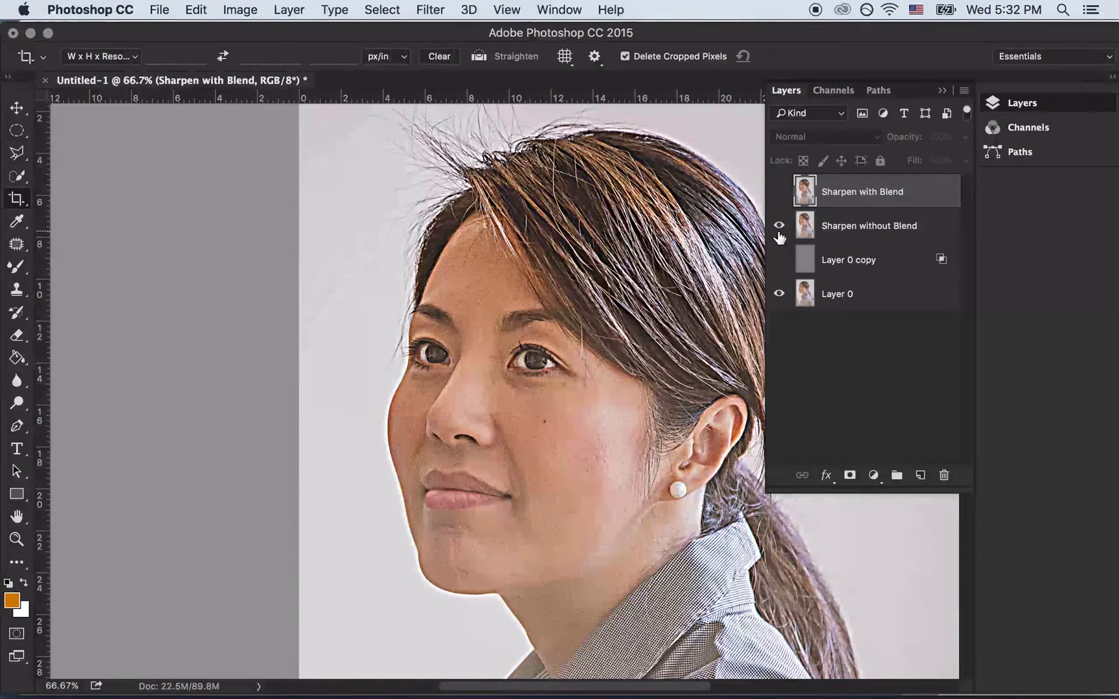
left_click(779, 192)
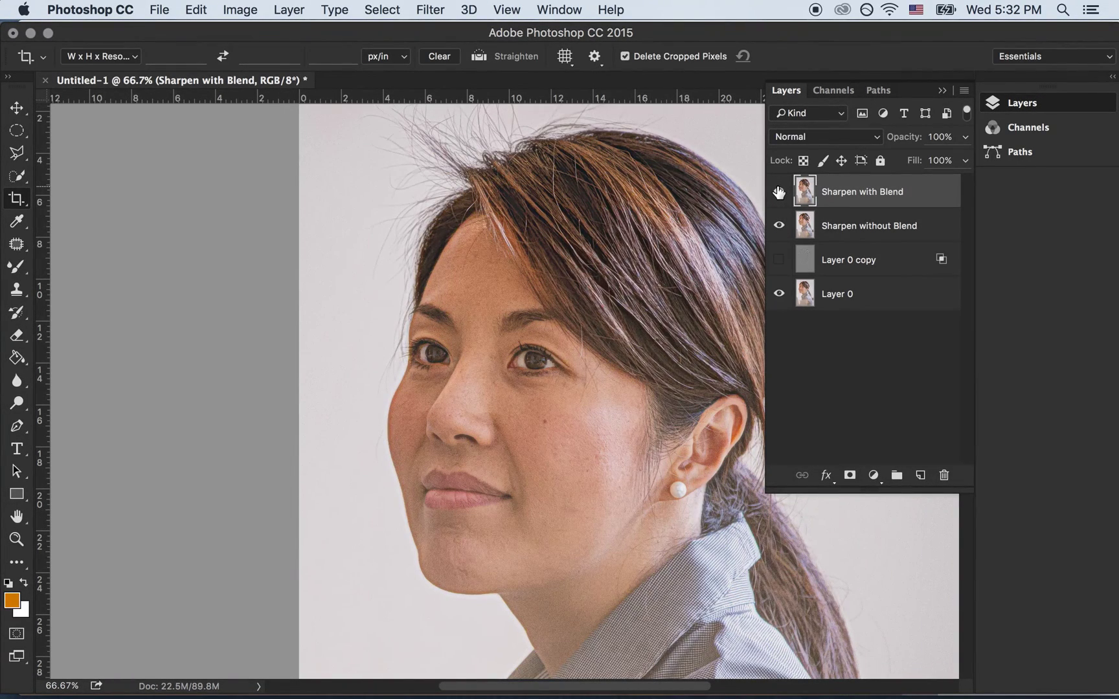
left_click(779, 192)
left_click(780, 192)
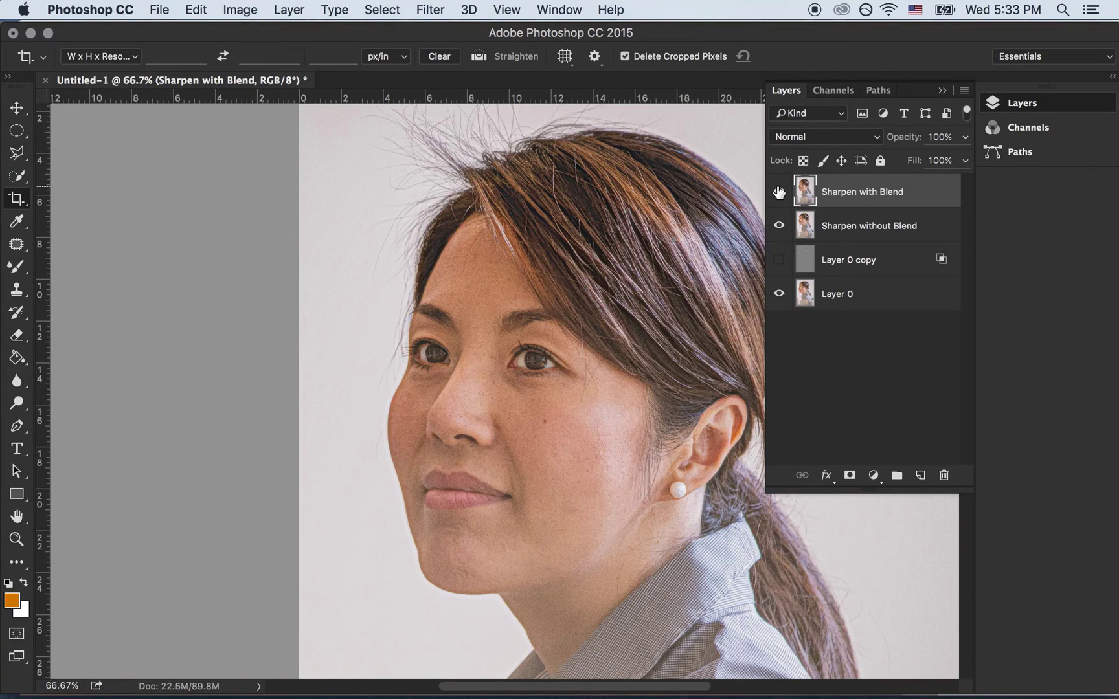
Step: Compare Sharpen with Blend to the original, then to the haloed Sharpen without Blend version
left_click(779, 226)
left_click(779, 194)
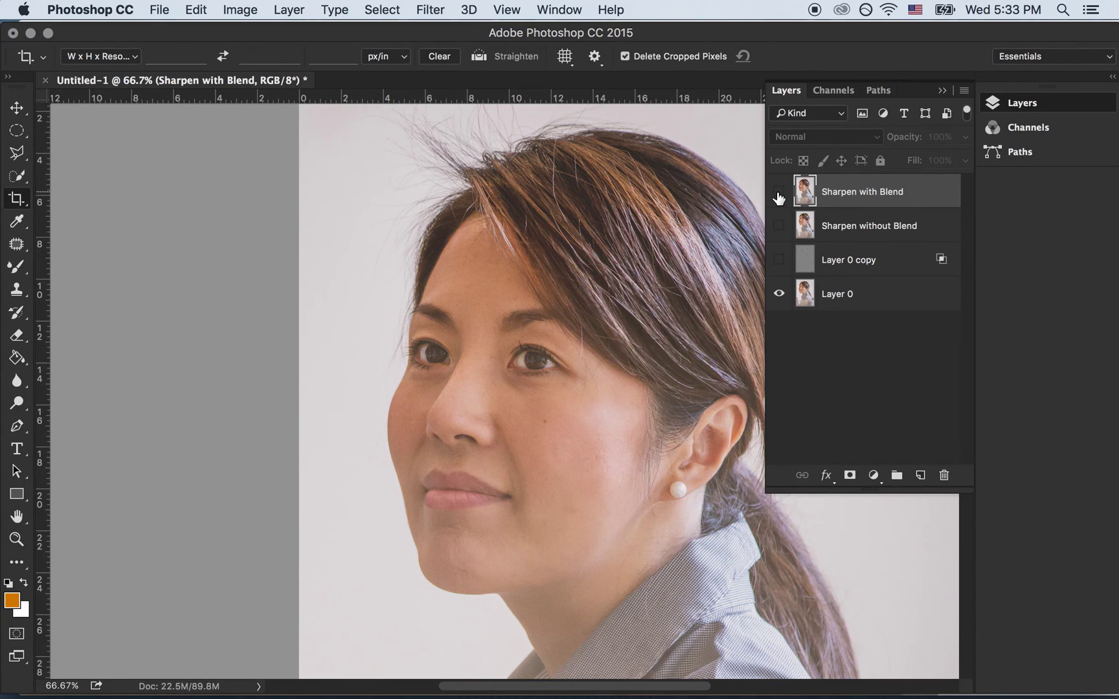
left_click(779, 195)
left_click(779, 194)
left_click(779, 194)
left_click(780, 225)
left_click(779, 194)
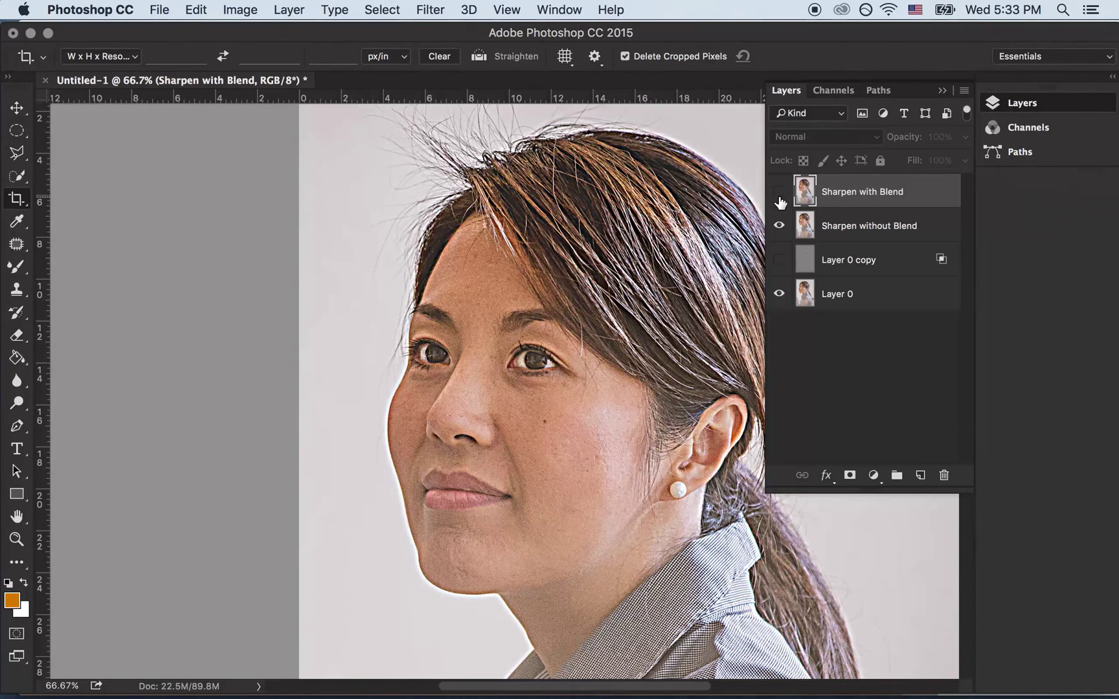